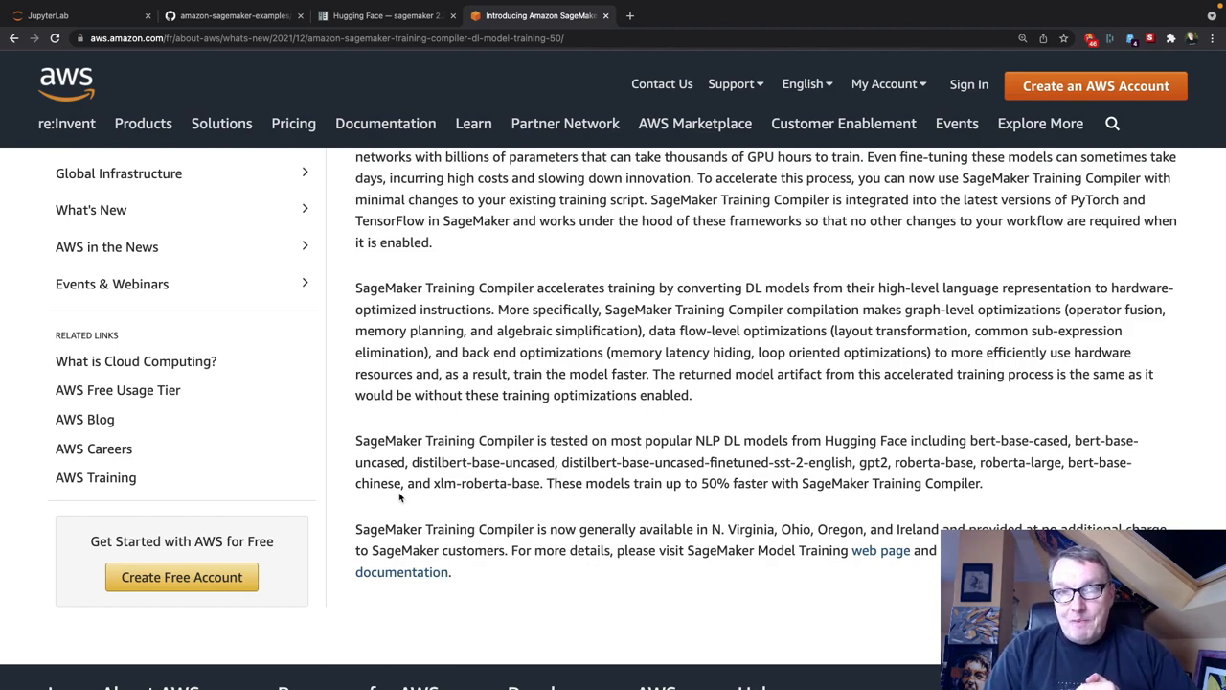
Step: Highlight the paragraph listing the tested Hugging Face models on the AWS page
triple_click(400, 496)
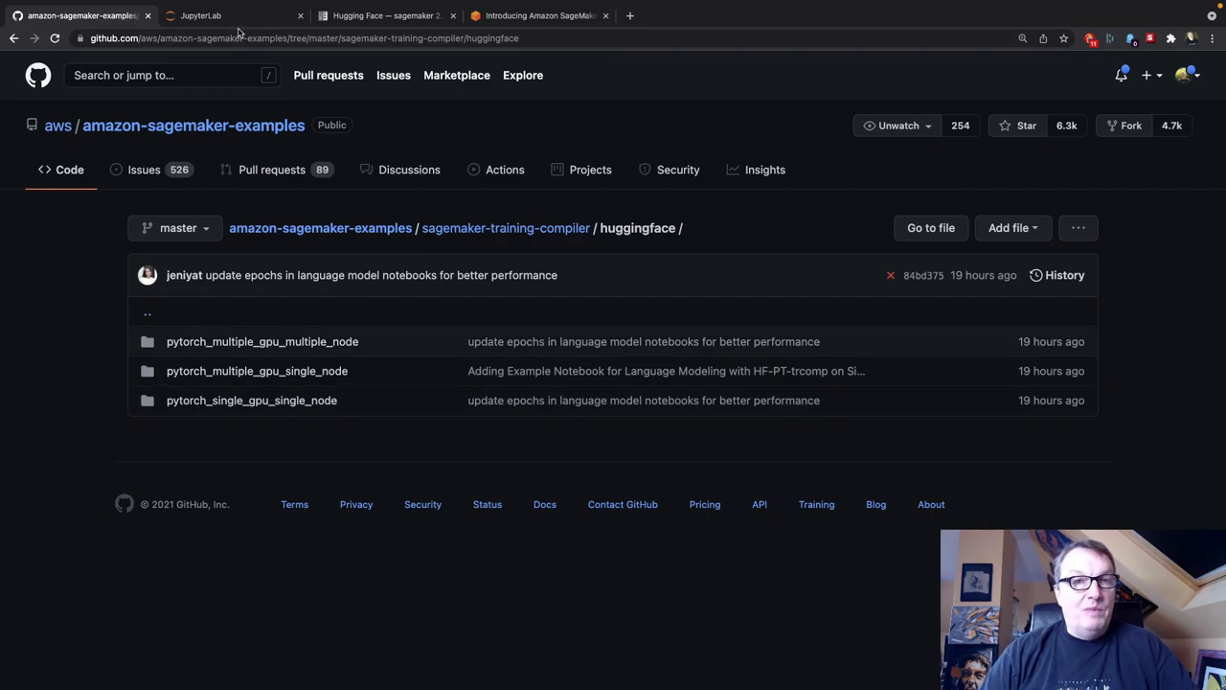
Step: Switch to the BERT SST notebook in Studio and select its table of contents cell
left_click(202, 15)
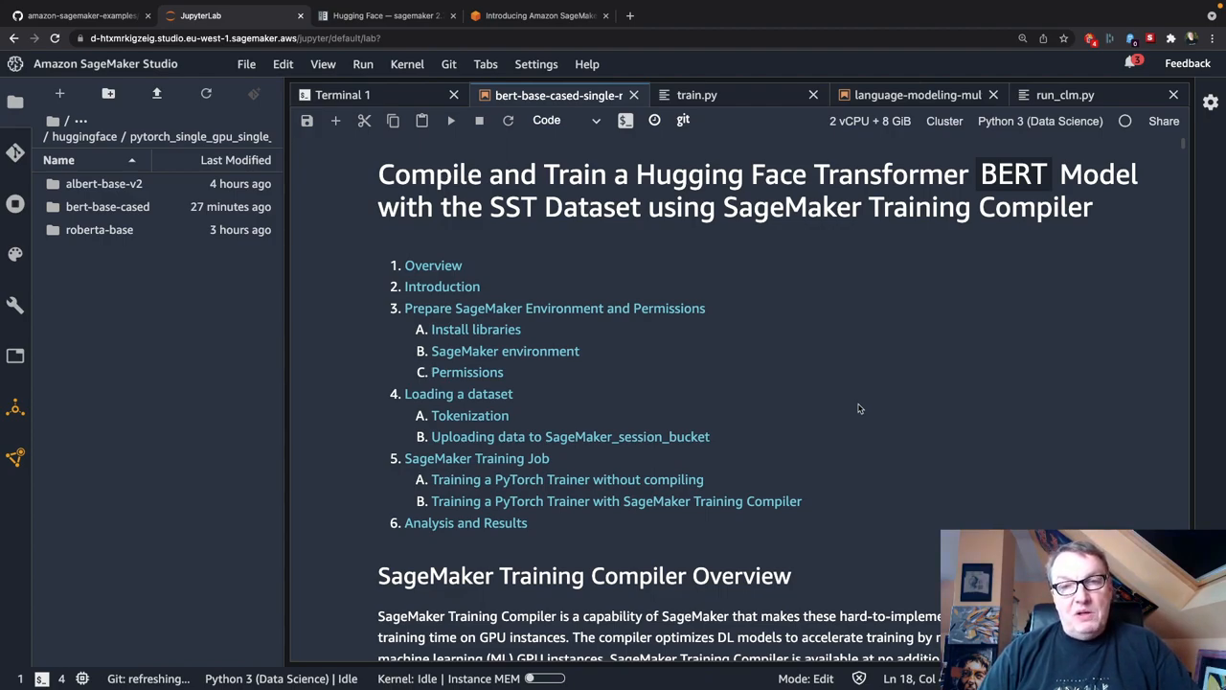
left_click(858, 408)
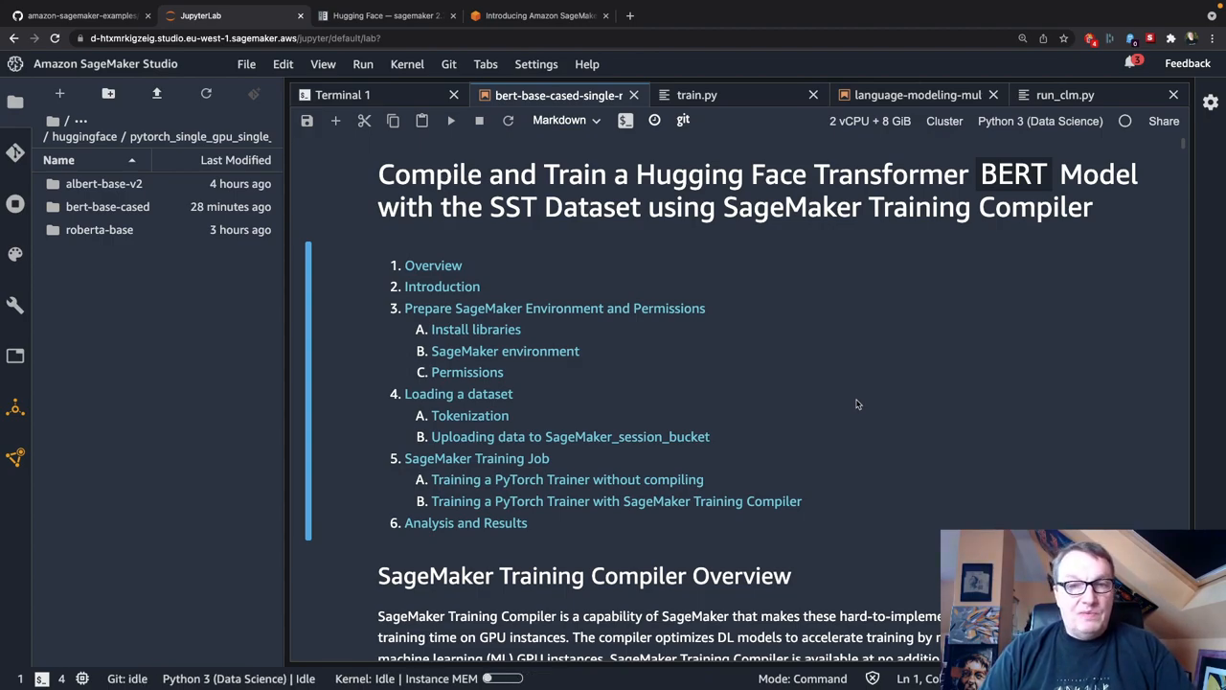
scroll(857, 404, "down", 1)
scroll(857, 403, "down", 3)
scroll(857, 404, "down", 3)
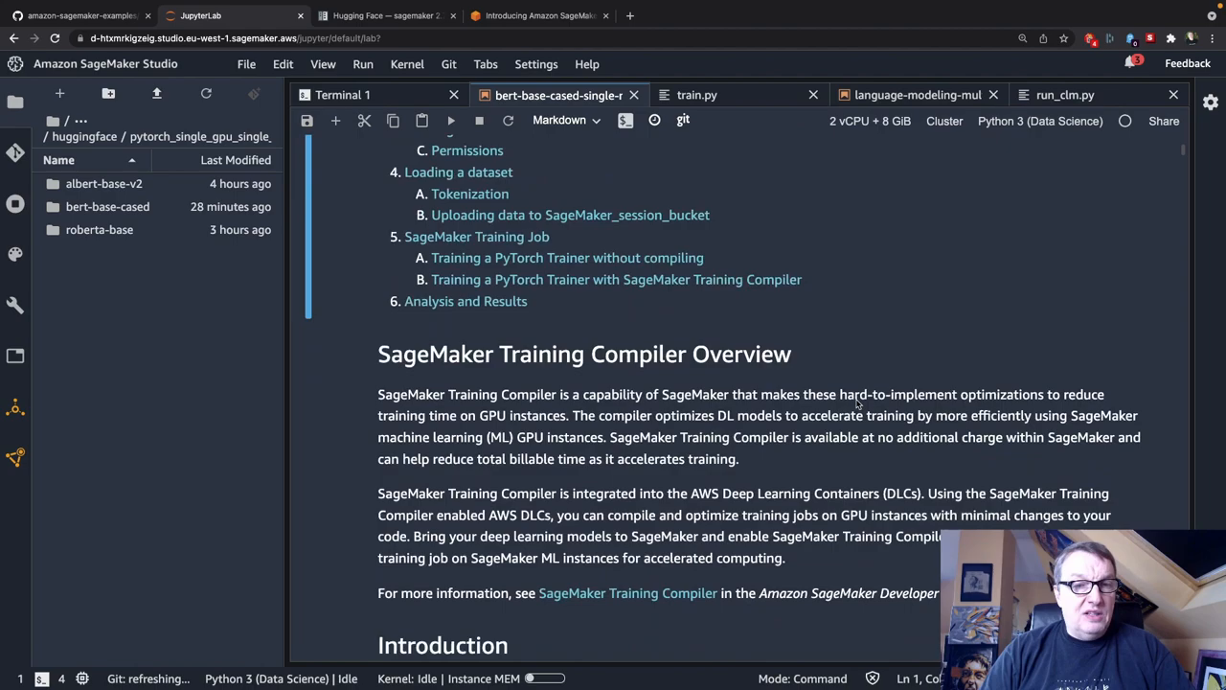
scroll(857, 404, "down", 1)
scroll(858, 403, "down", 3)
scroll(858, 404, "down", 3)
scroll(858, 403, "down", 3)
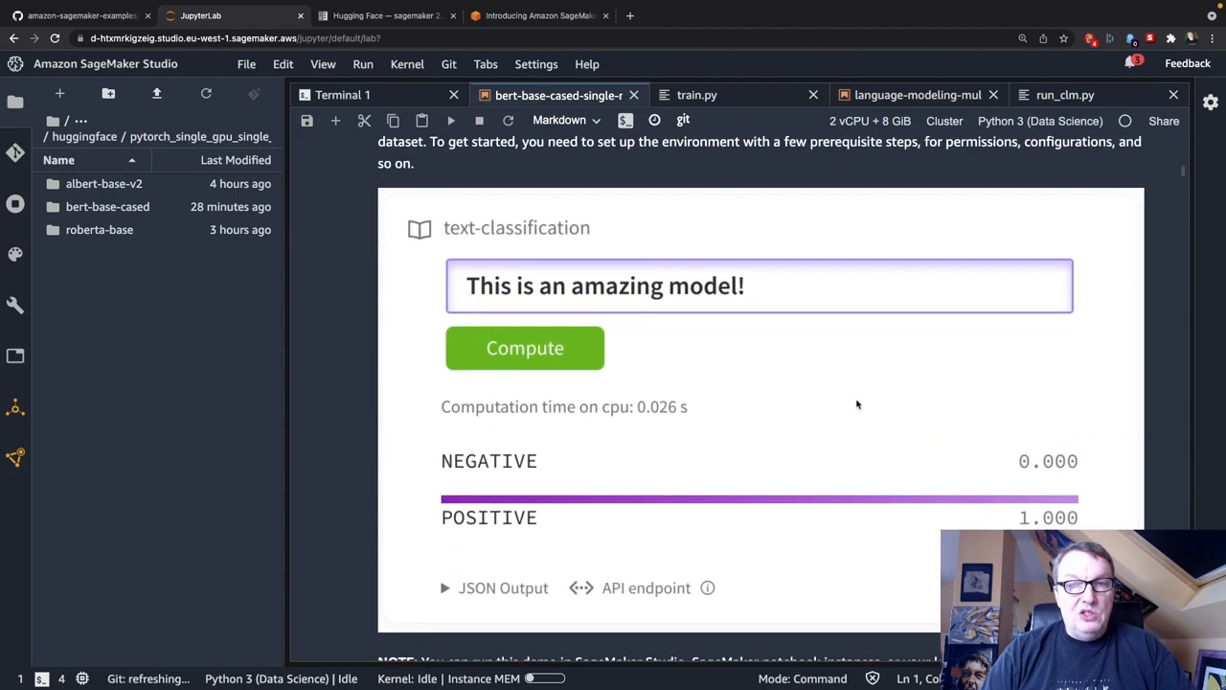
scroll(857, 404, "down", 2)
scroll(857, 403, "down", 4)
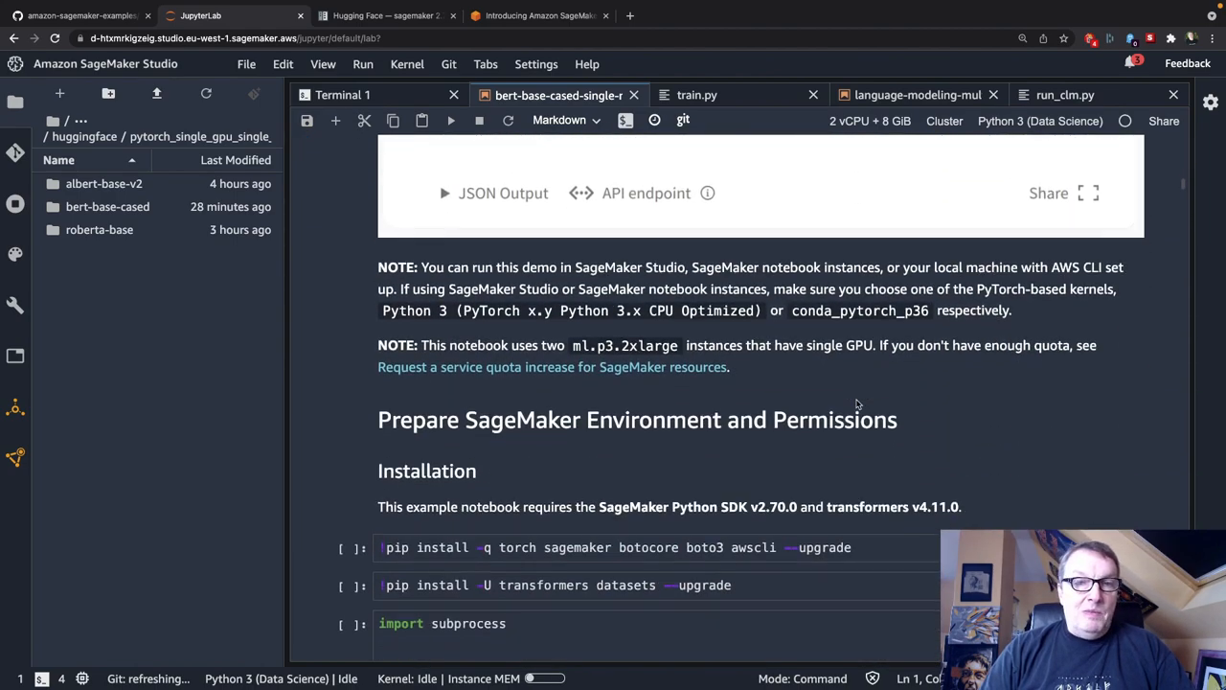
scroll(857, 403, "down", 3)
scroll(857, 403, "down", 2)
scroll(857, 404, "down", 2)
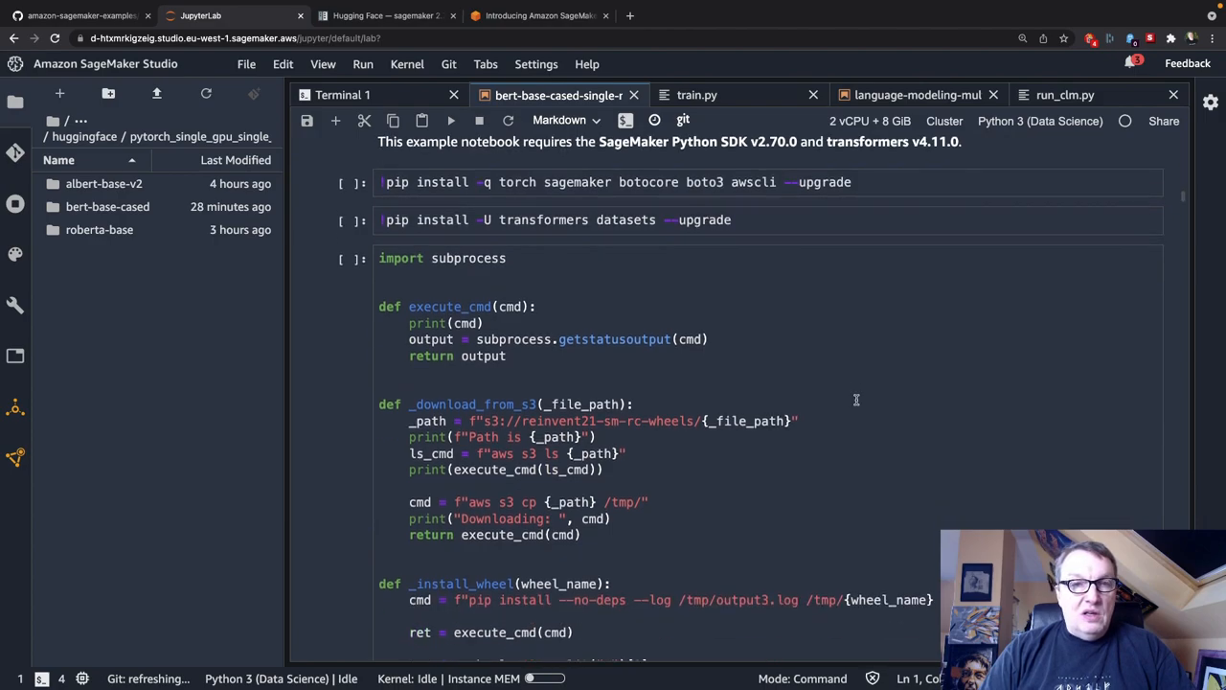
scroll(857, 403, "down", 1)
scroll(856, 399, "down", 3)
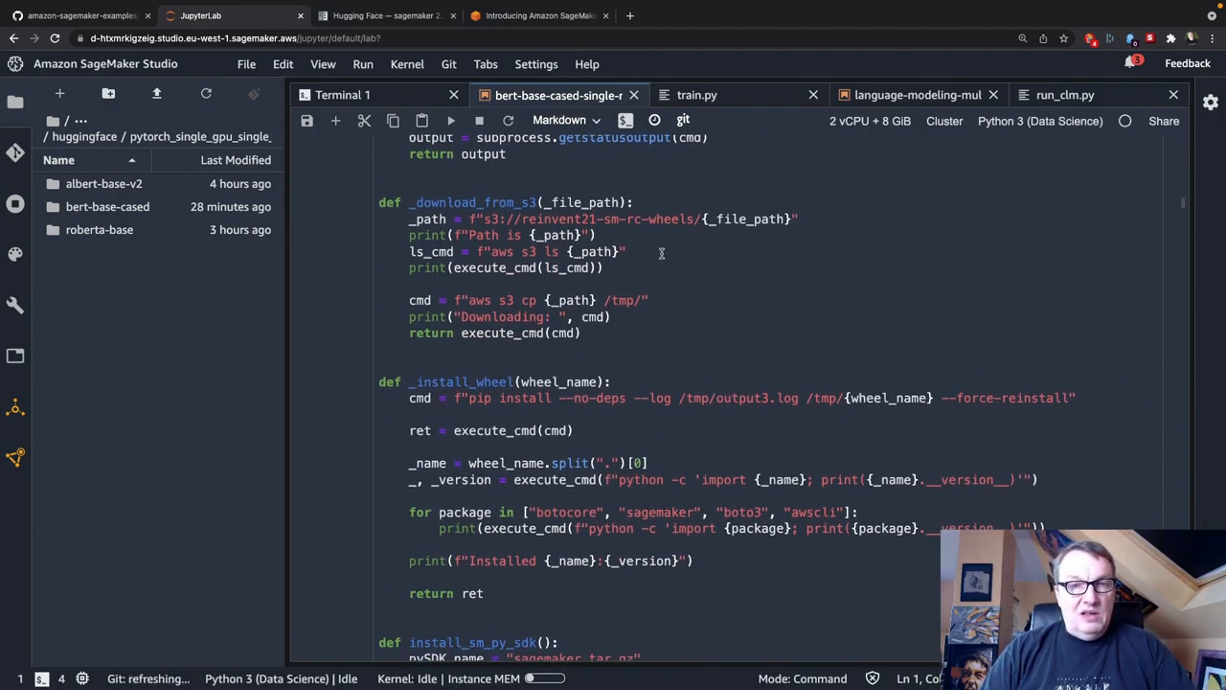
left_click(638, 220)
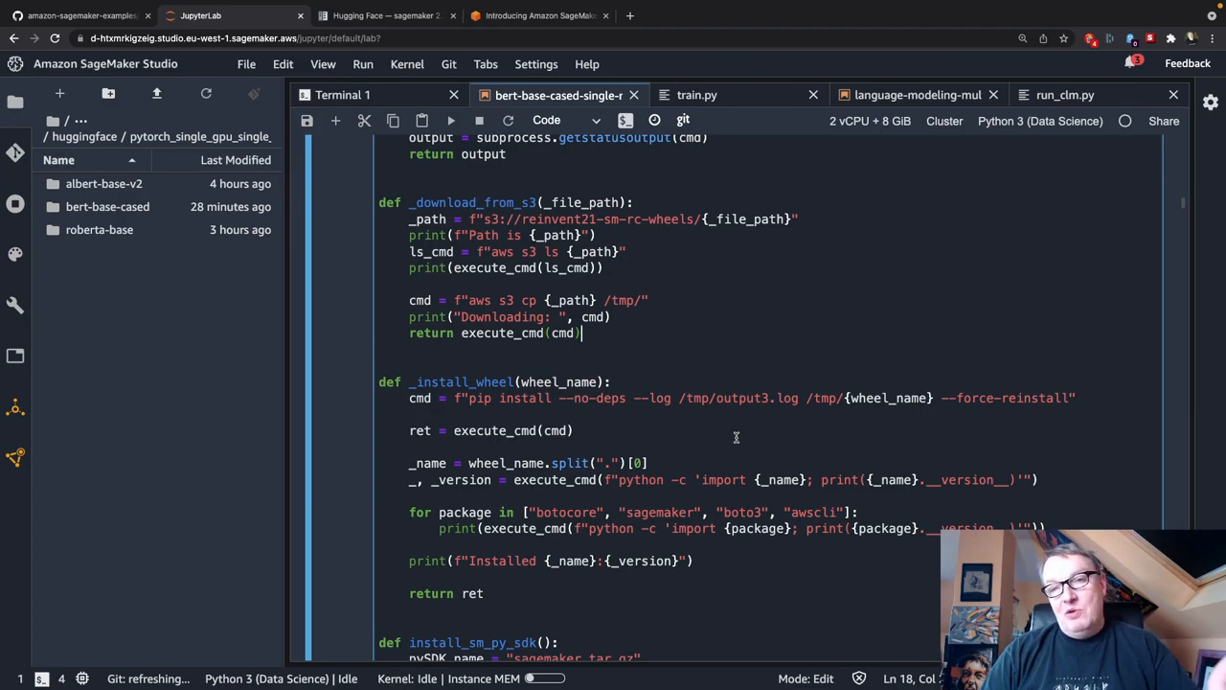
scroll(735, 437, "down", 1)
scroll(736, 436, "down", 1)
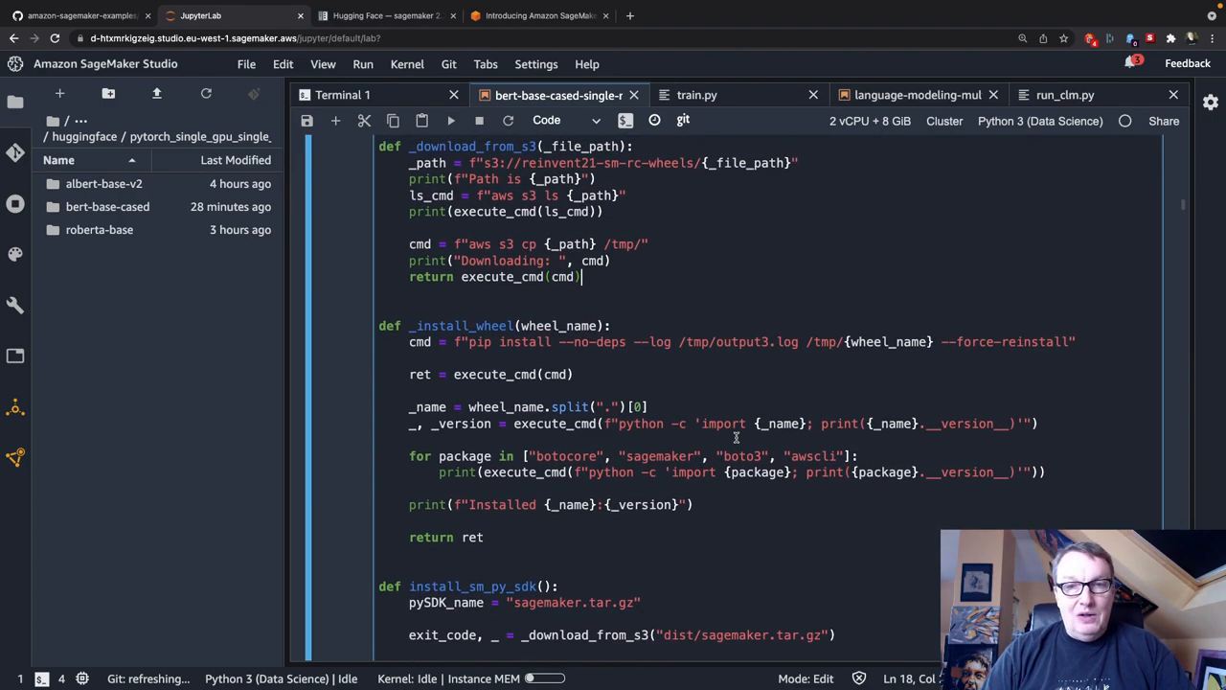
scroll(736, 437, "down", 1)
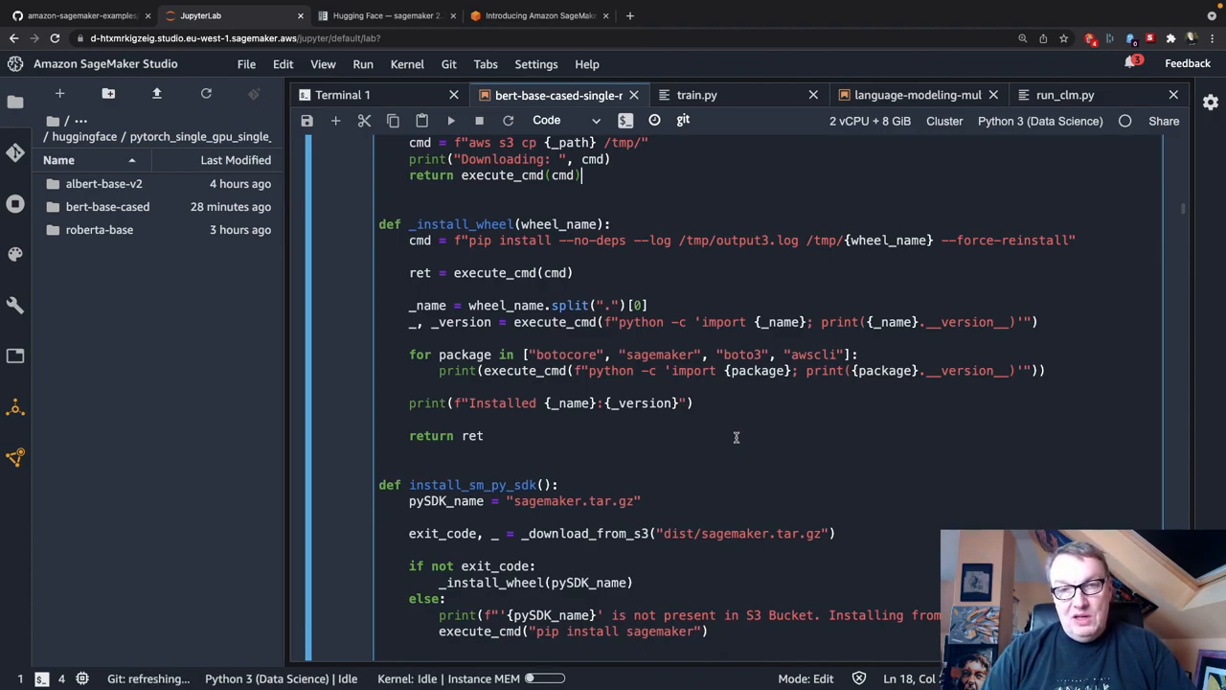
scroll(699, 421, "down", 2)
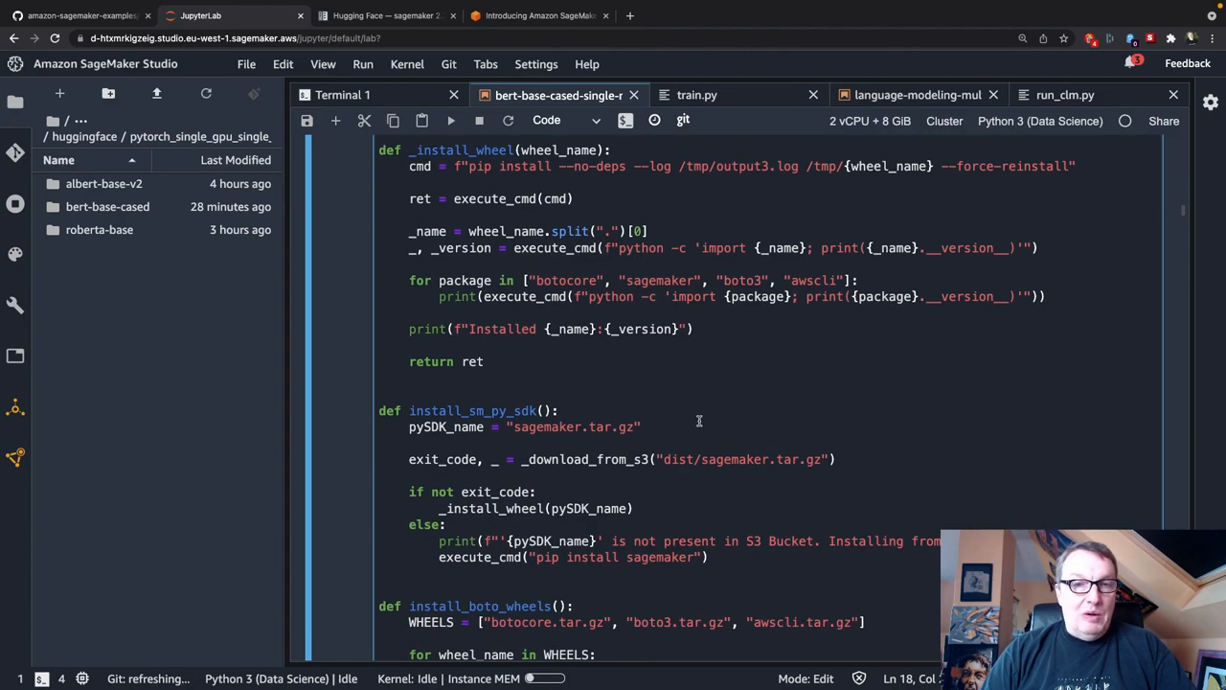
scroll(699, 421, "down", 2)
scroll(699, 421, "down", 2)
scroll(700, 421, "down", 1)
scroll(700, 421, "down", 1)
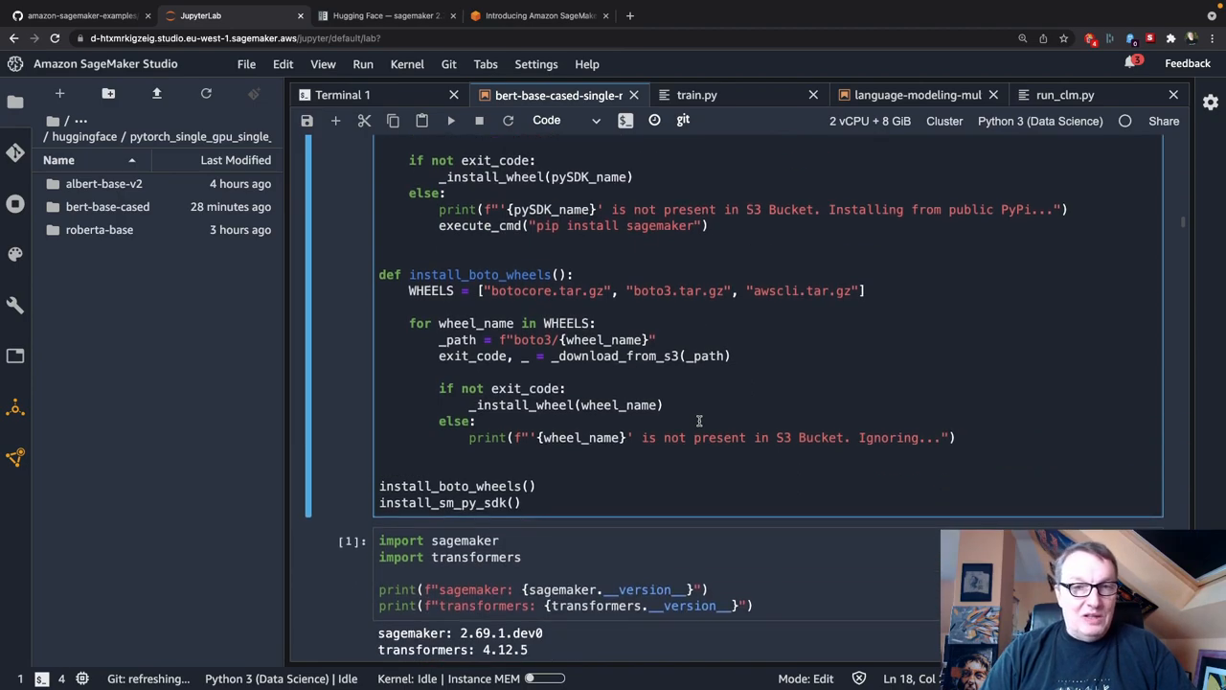
scroll(699, 420, "down", 1)
scroll(699, 421, "down", 1)
scroll(700, 420, "down", 1)
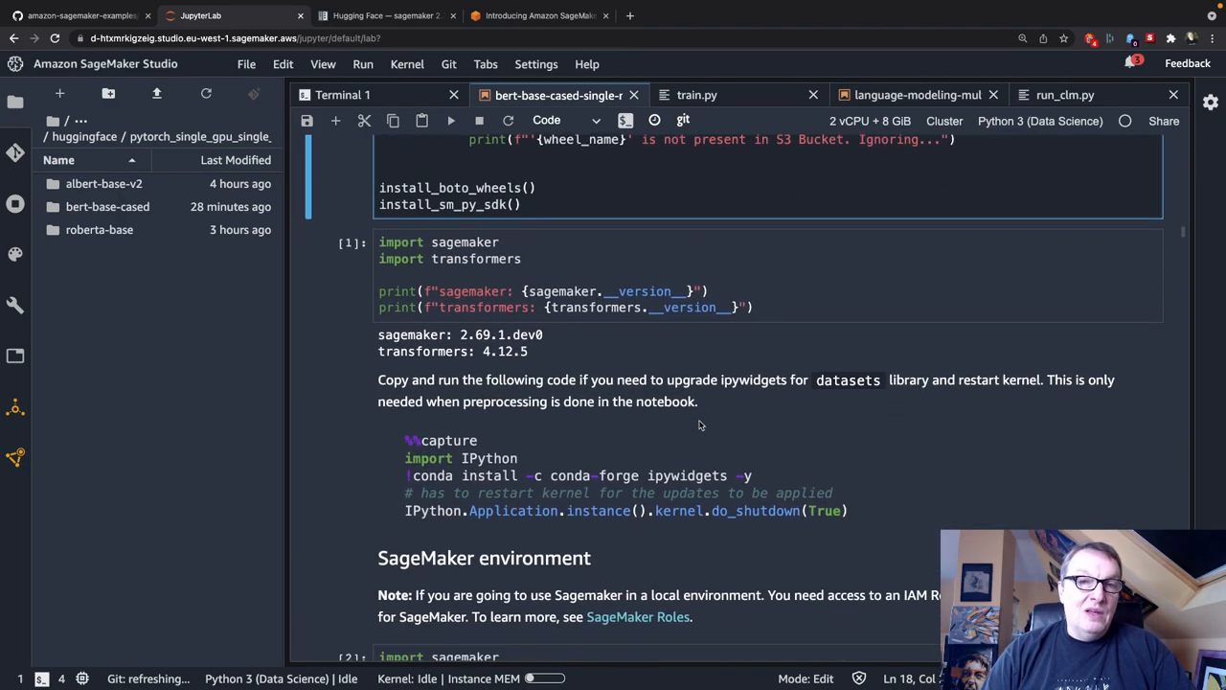
scroll(699, 421, "down", 1)
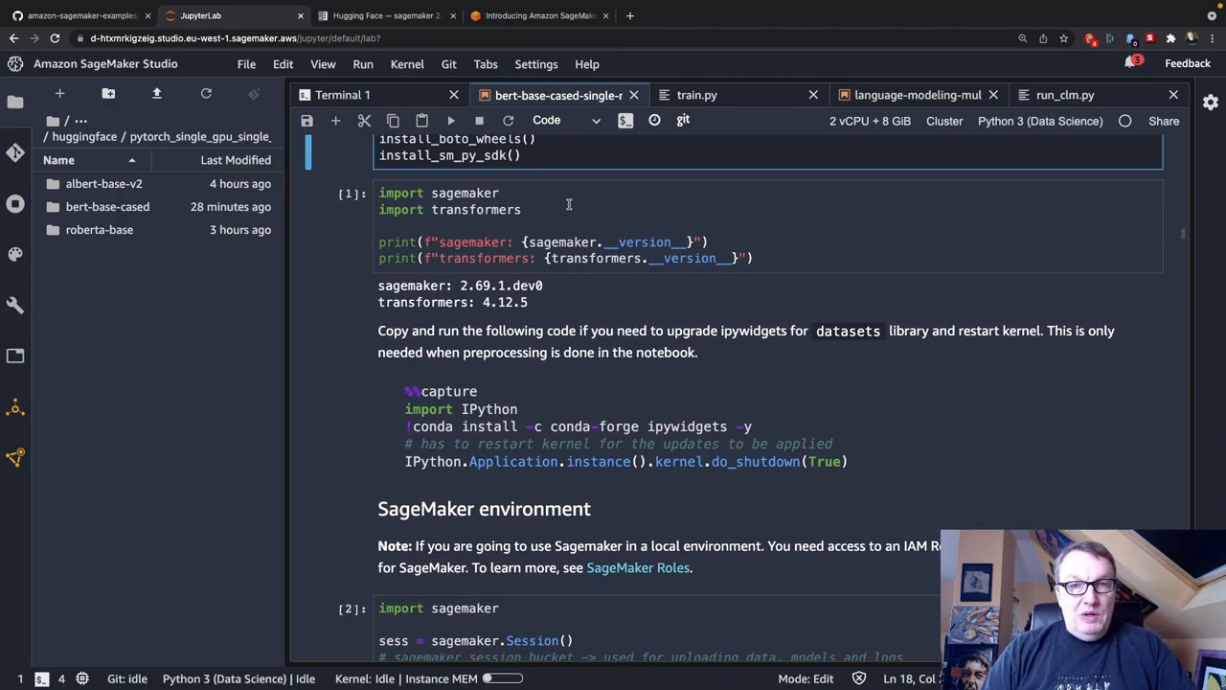
scroll(704, 357, "down", 1)
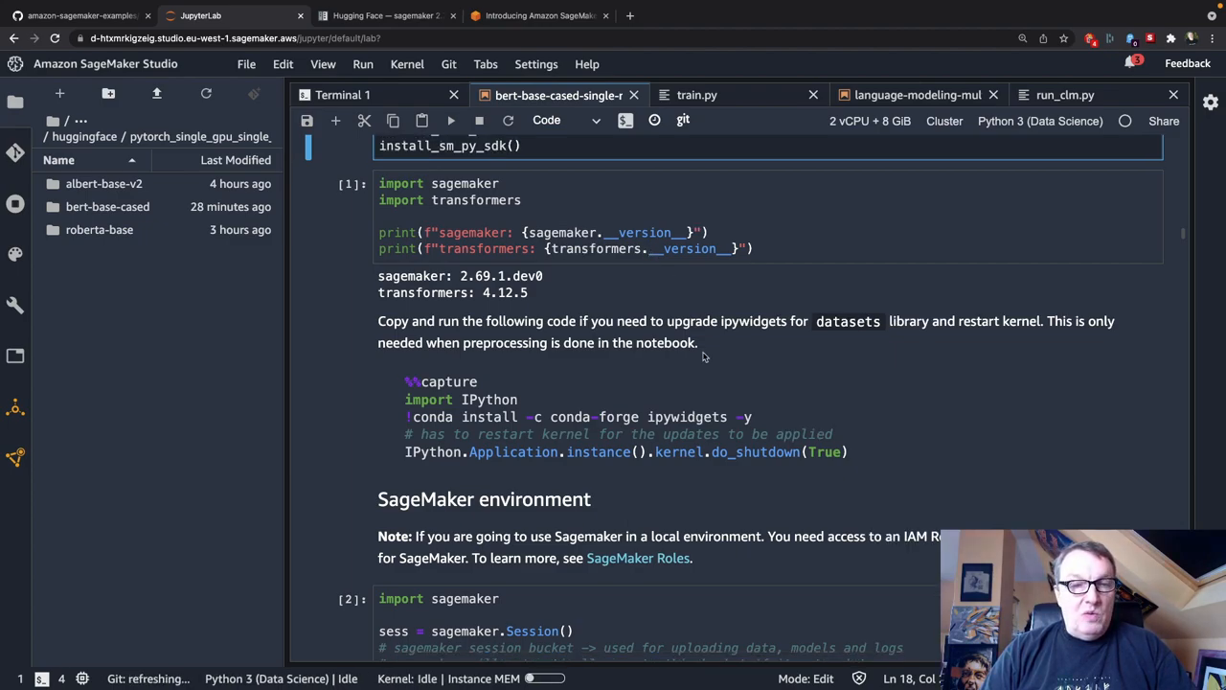
scroll(704, 356, "down", 1)
scroll(704, 356, "down", 2)
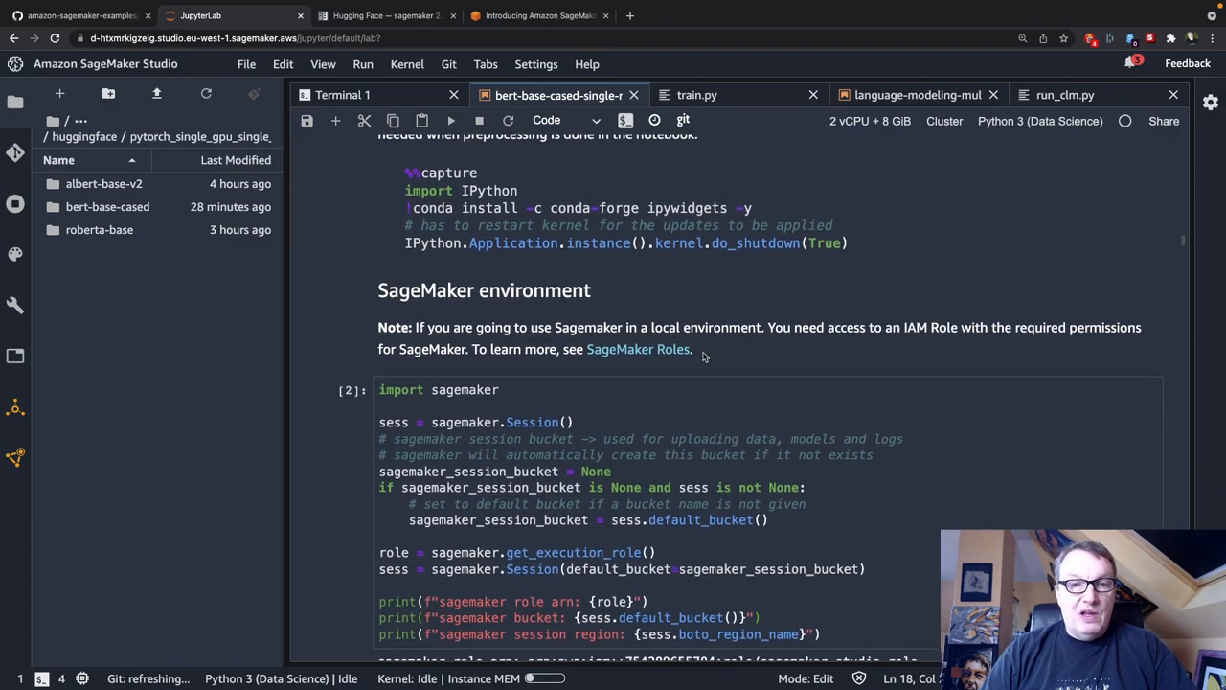
scroll(704, 356, "down", 2)
scroll(704, 356, "down", 2)
scroll(704, 354, "down", 2)
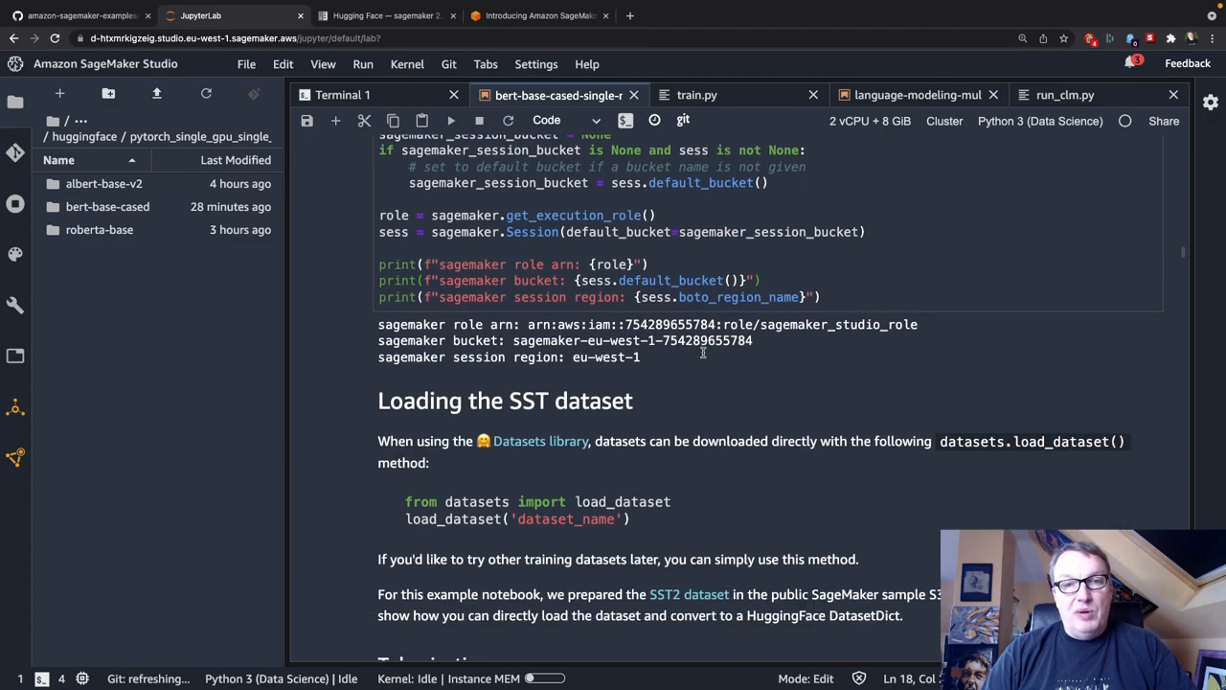
scroll(704, 354, "down", 1)
scroll(704, 357, "down", 2)
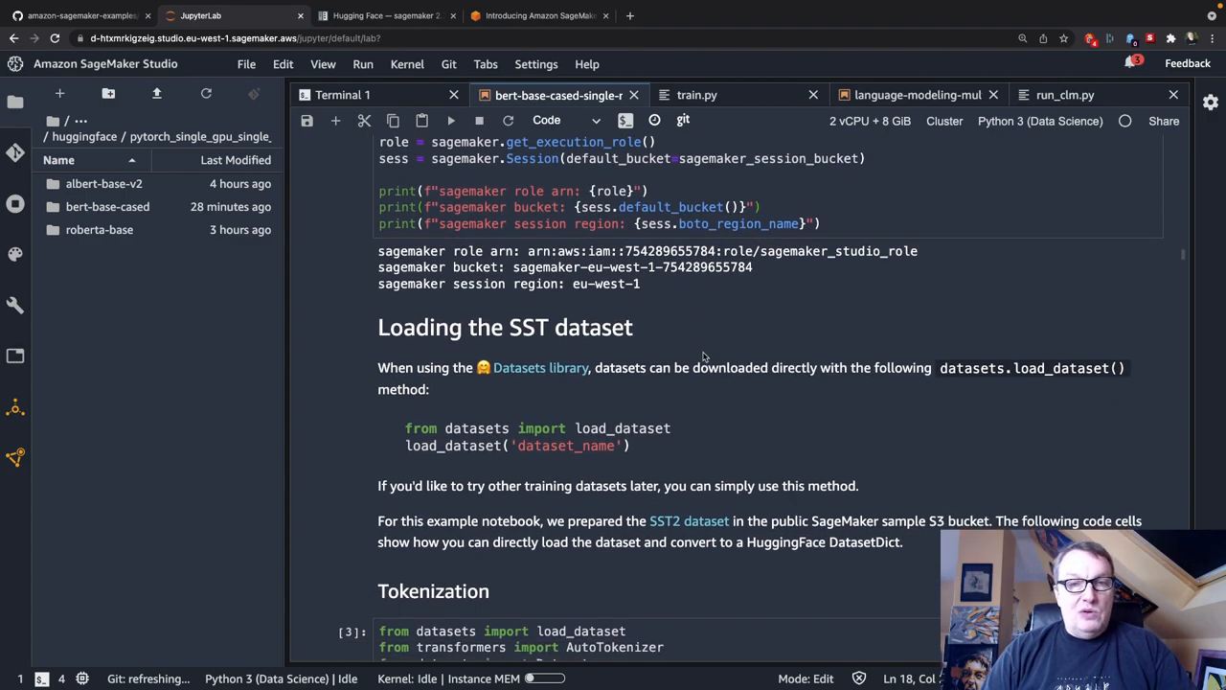
scroll(704, 356, "down", 2)
scroll(704, 357, "down", 2)
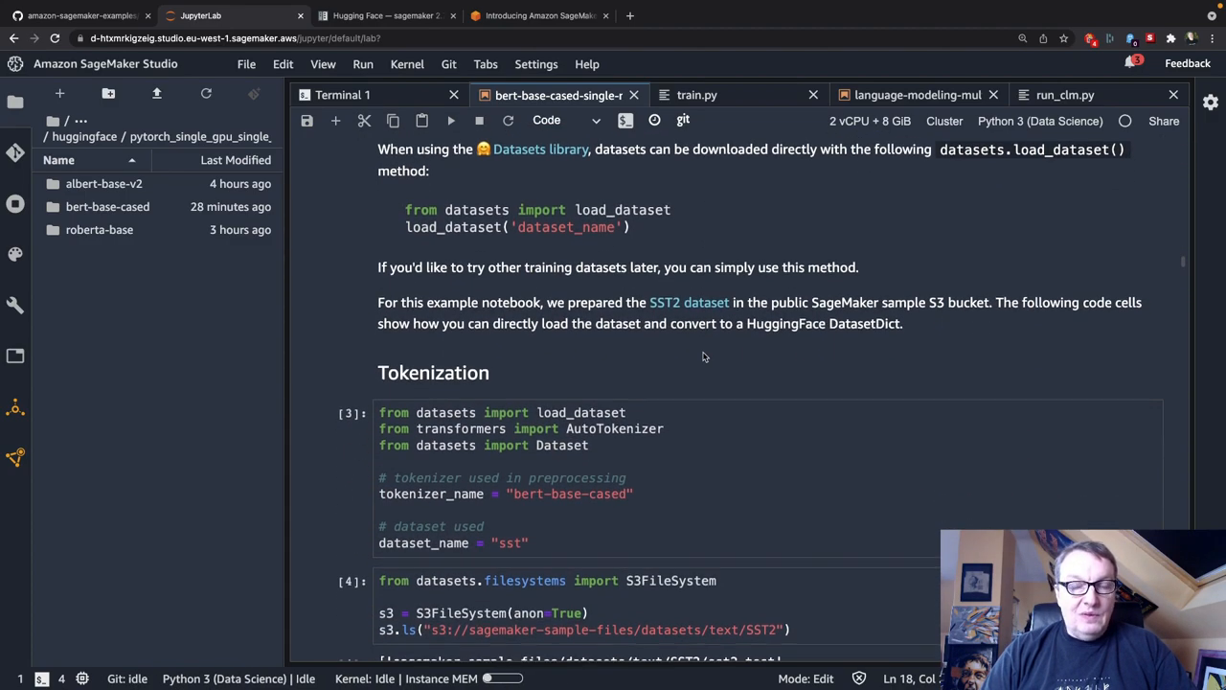
scroll(704, 356, "down", 2)
scroll(704, 357, "down", 2)
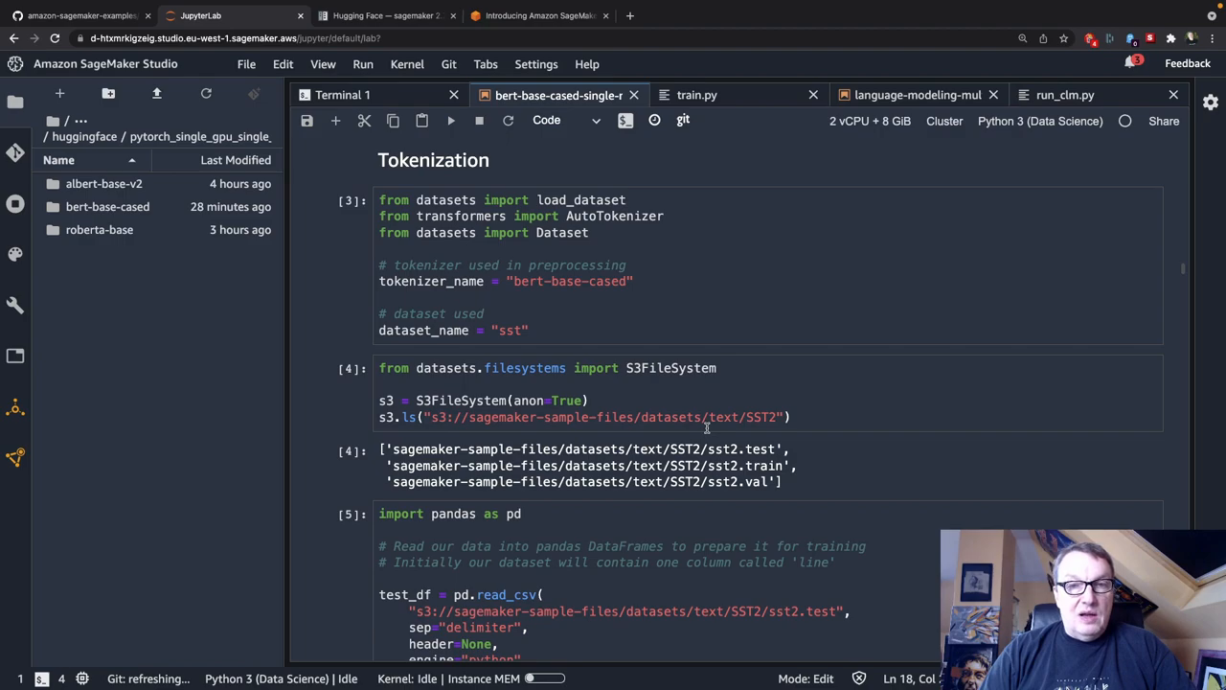
scroll(706, 428, "down", 1)
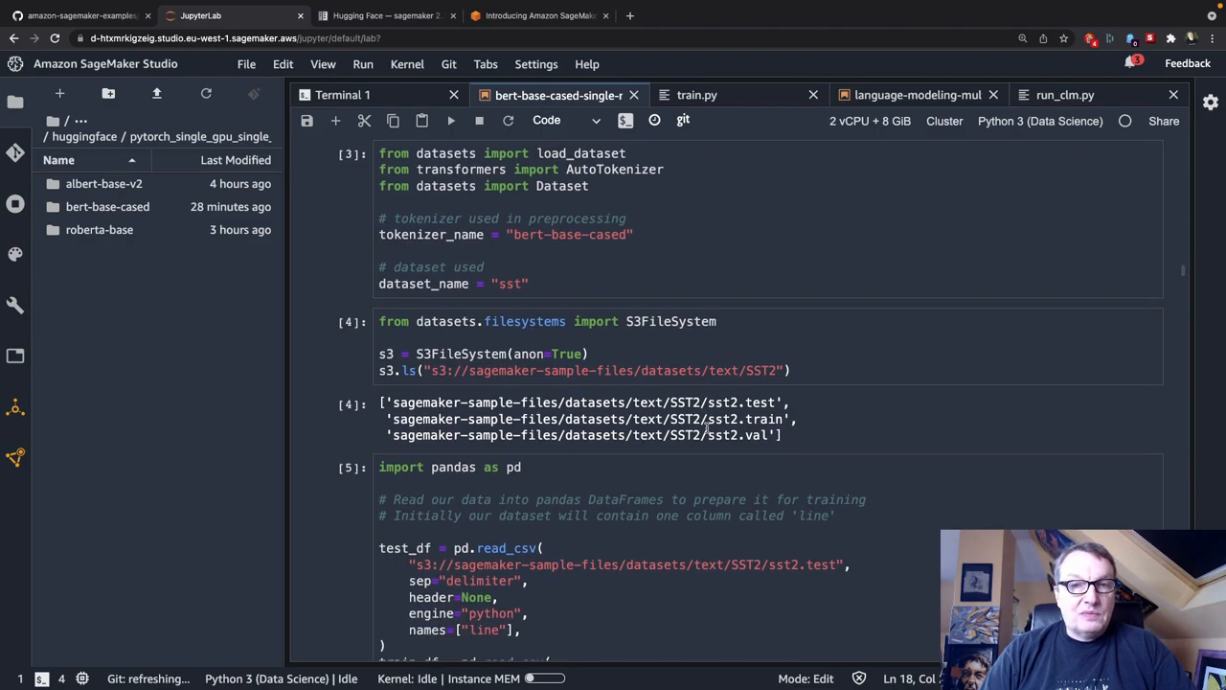
scroll(706, 429, "down", 2)
scroll(707, 429, "down", 1)
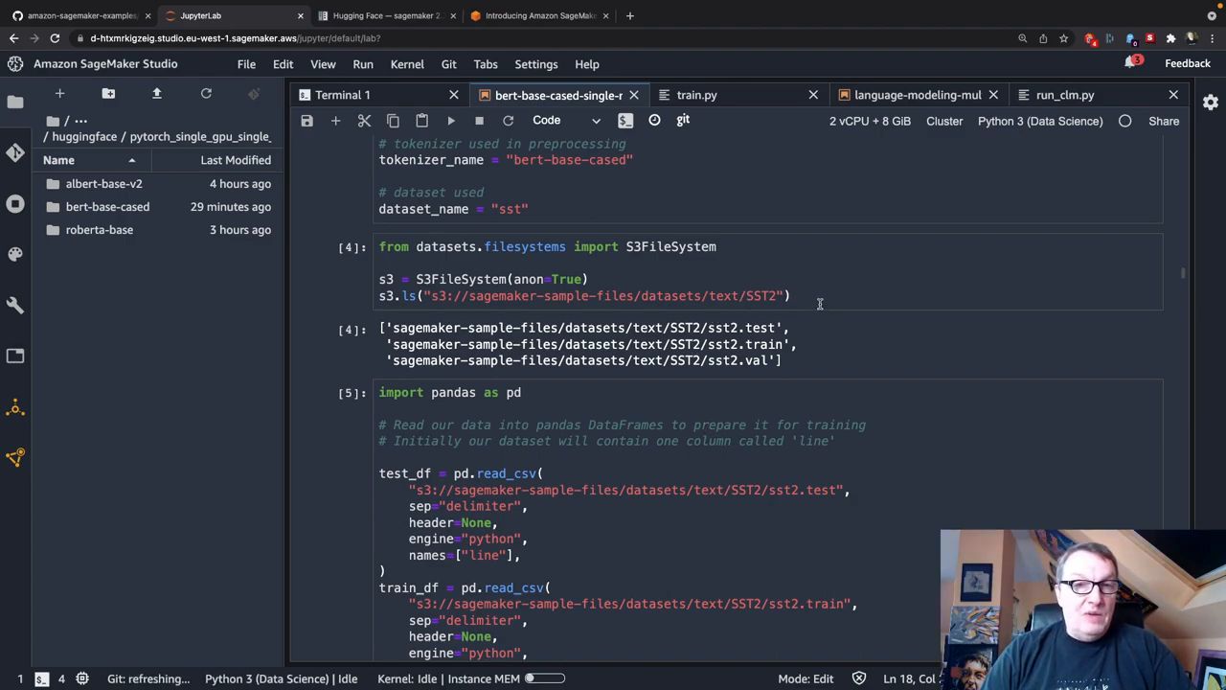
scroll(794, 392, "down", 2)
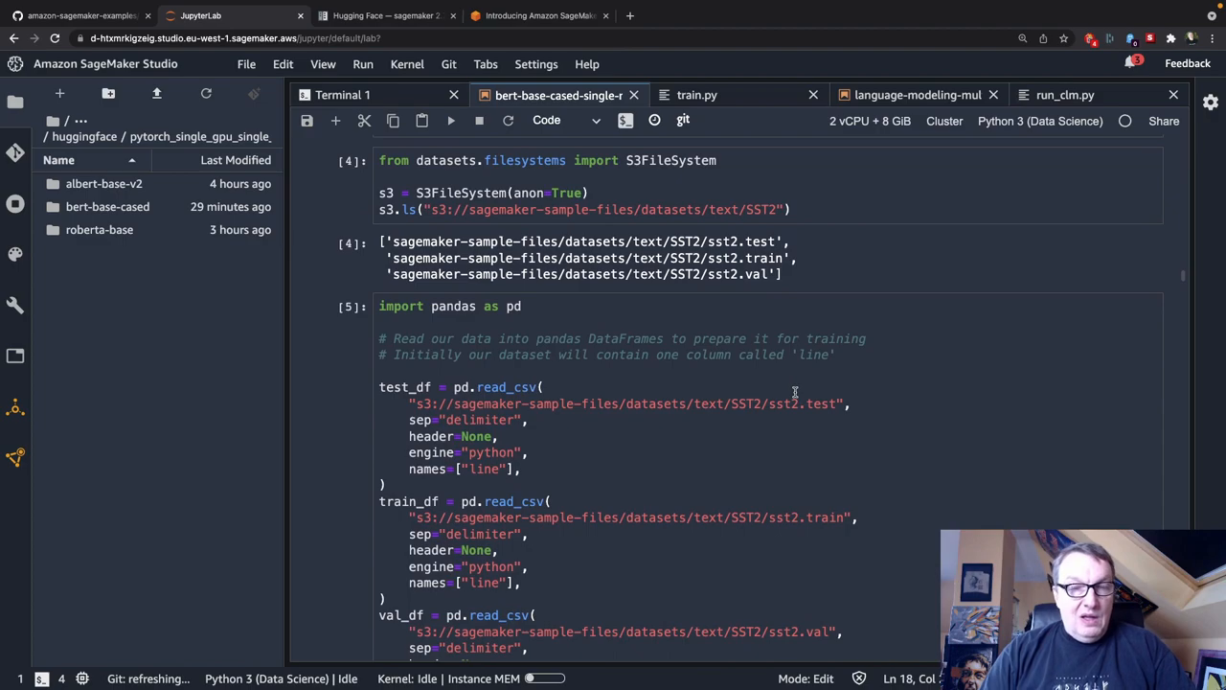
scroll(794, 392, "down", 2)
scroll(795, 391, "down", 1)
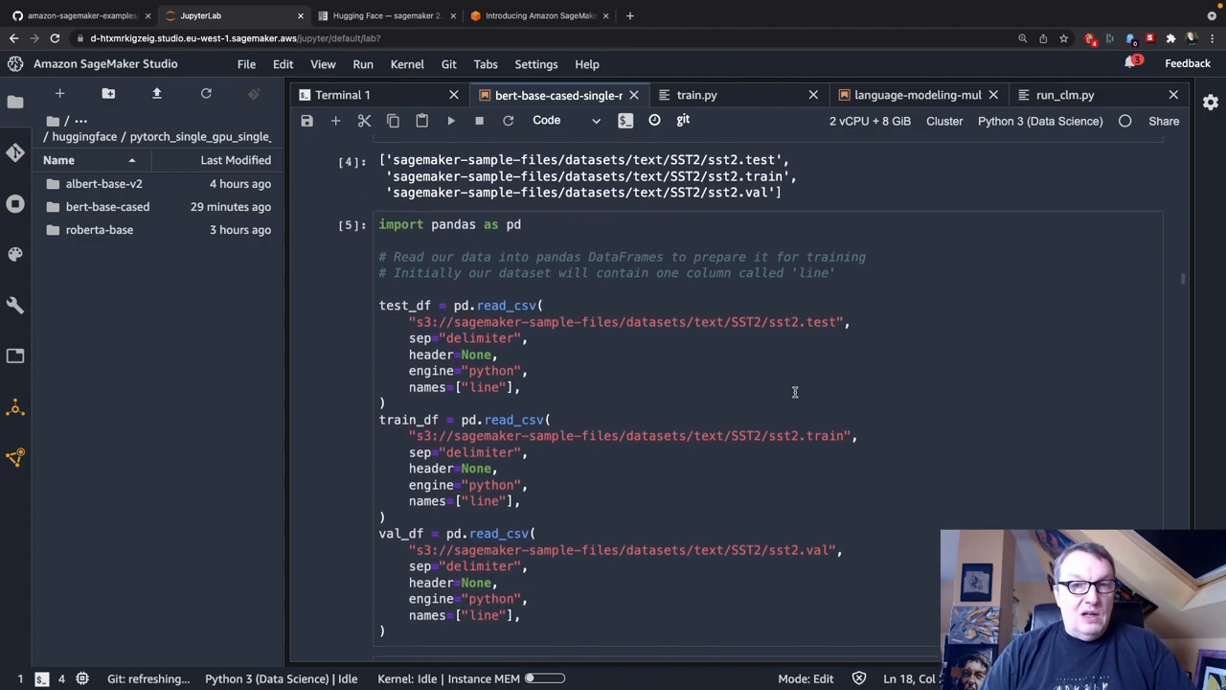
scroll(795, 392, "down", 3)
scroll(795, 392, "down", 2)
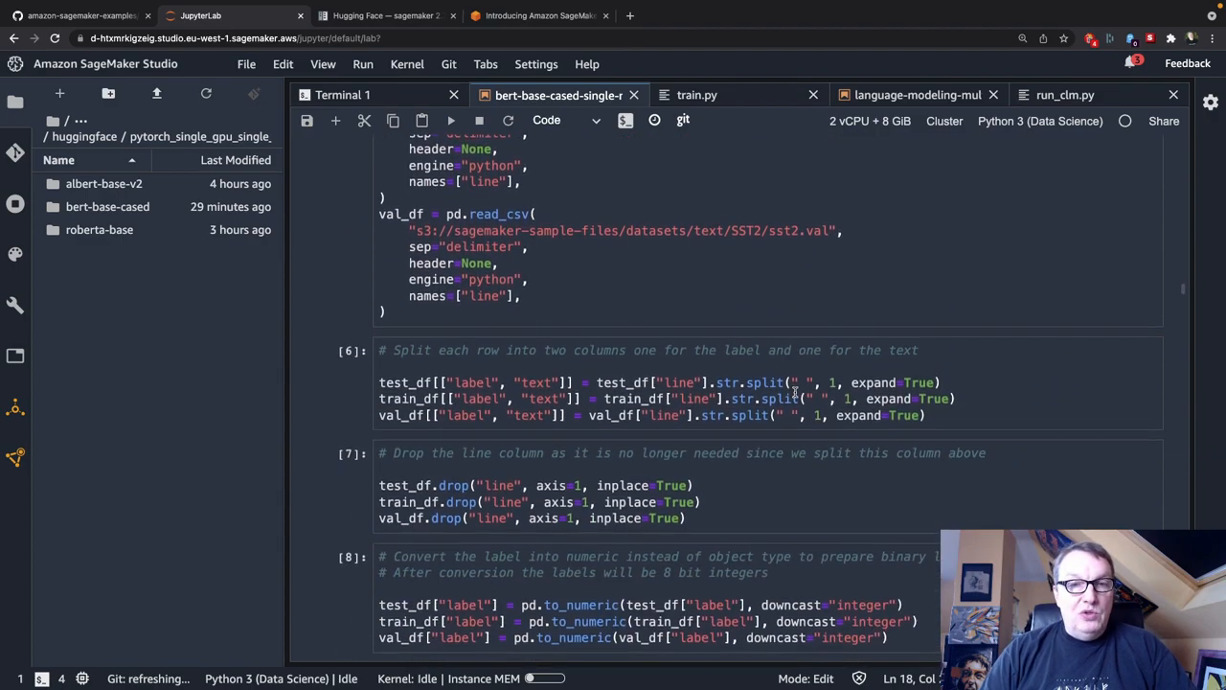
scroll(795, 392, "down", 1)
scroll(795, 392, "down", 1)
scroll(794, 391, "down", 1)
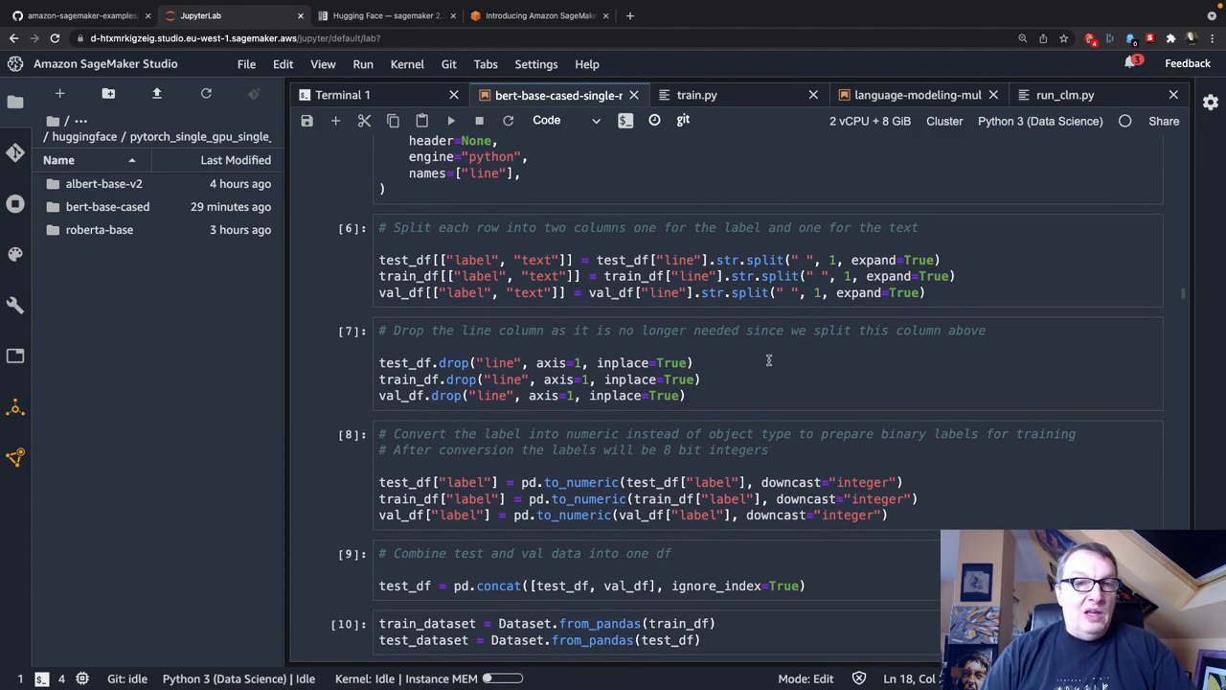
scroll(768, 360, "down", 1)
scroll(768, 360, "down", 1)
scroll(768, 360, "down", 1)
scroll(768, 360, "down", 2)
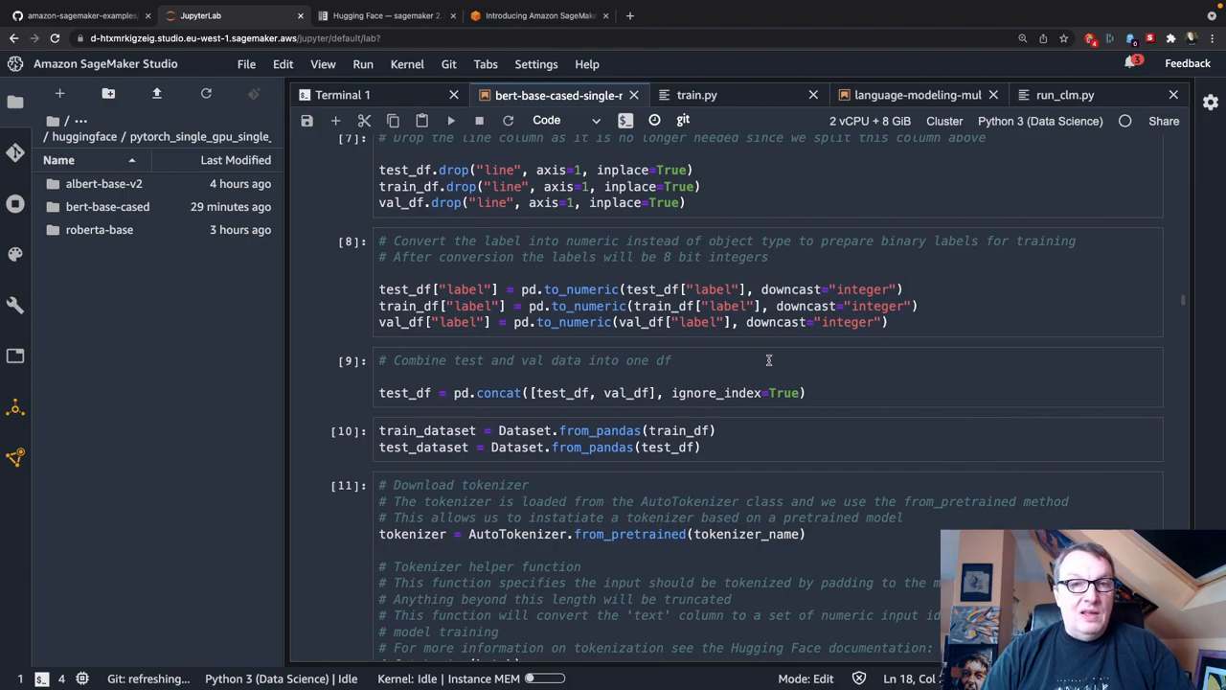
scroll(769, 360, "down", 1)
scroll(768, 361, "down", 1)
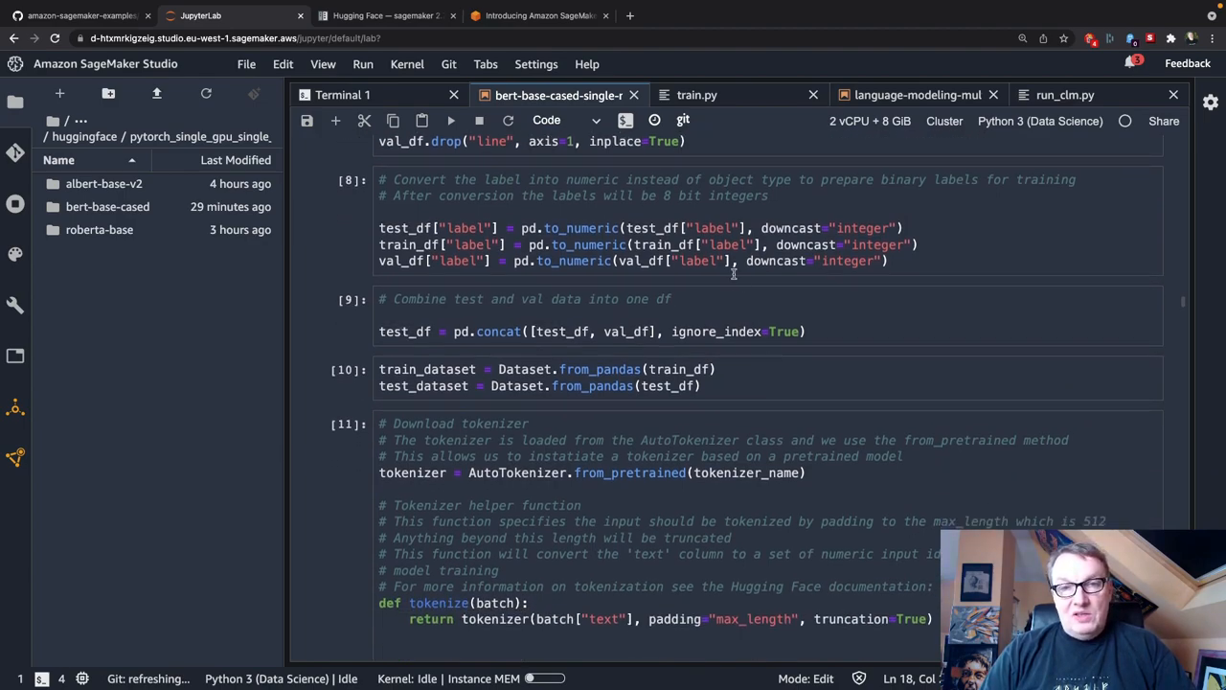
scroll(789, 303, "down", 1)
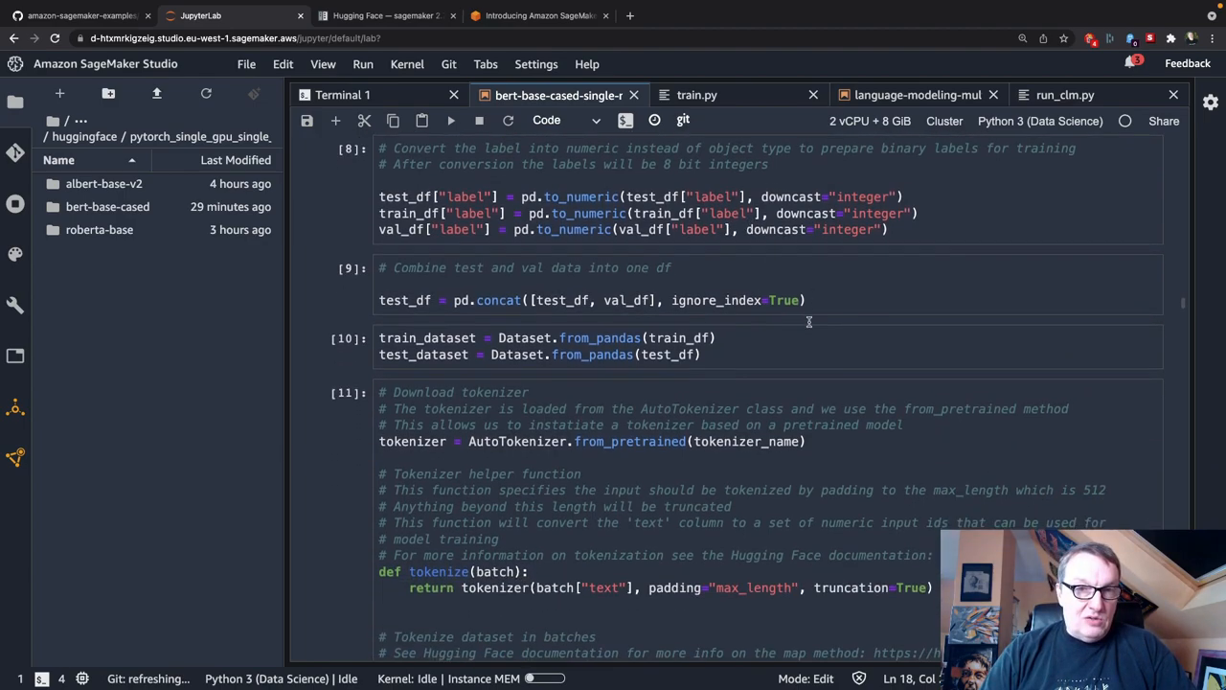
scroll(788, 304, "down", 1)
scroll(808, 322, "down", 1)
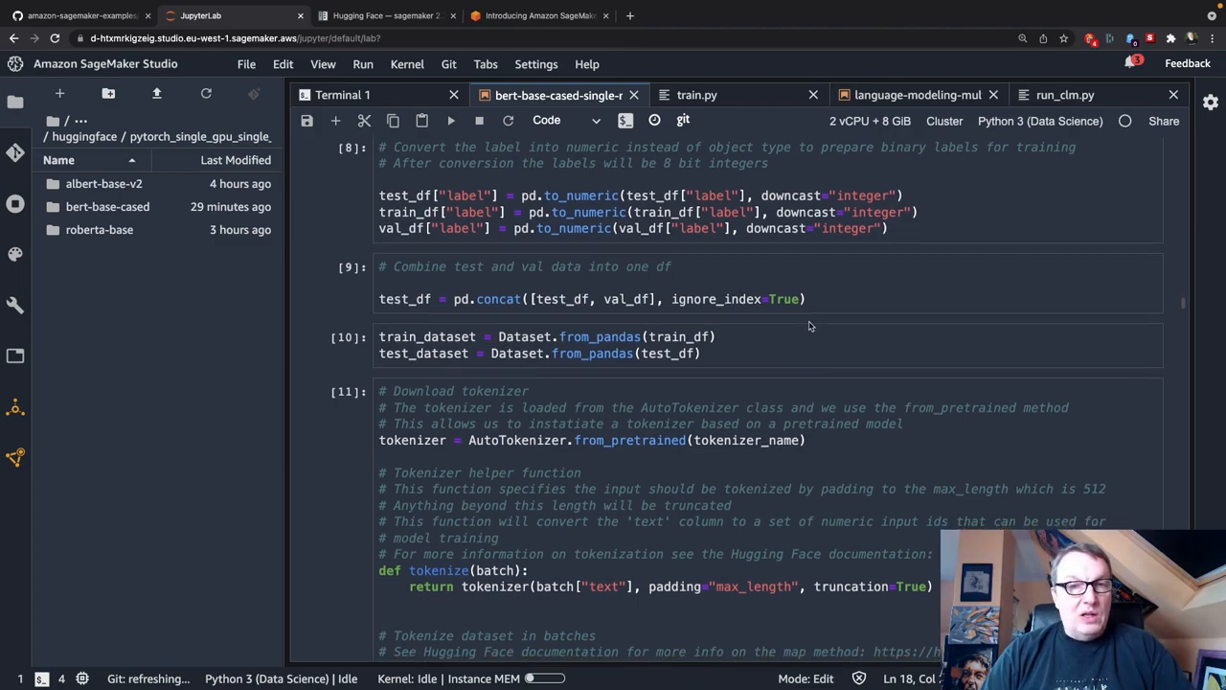
scroll(809, 322, "down", 1)
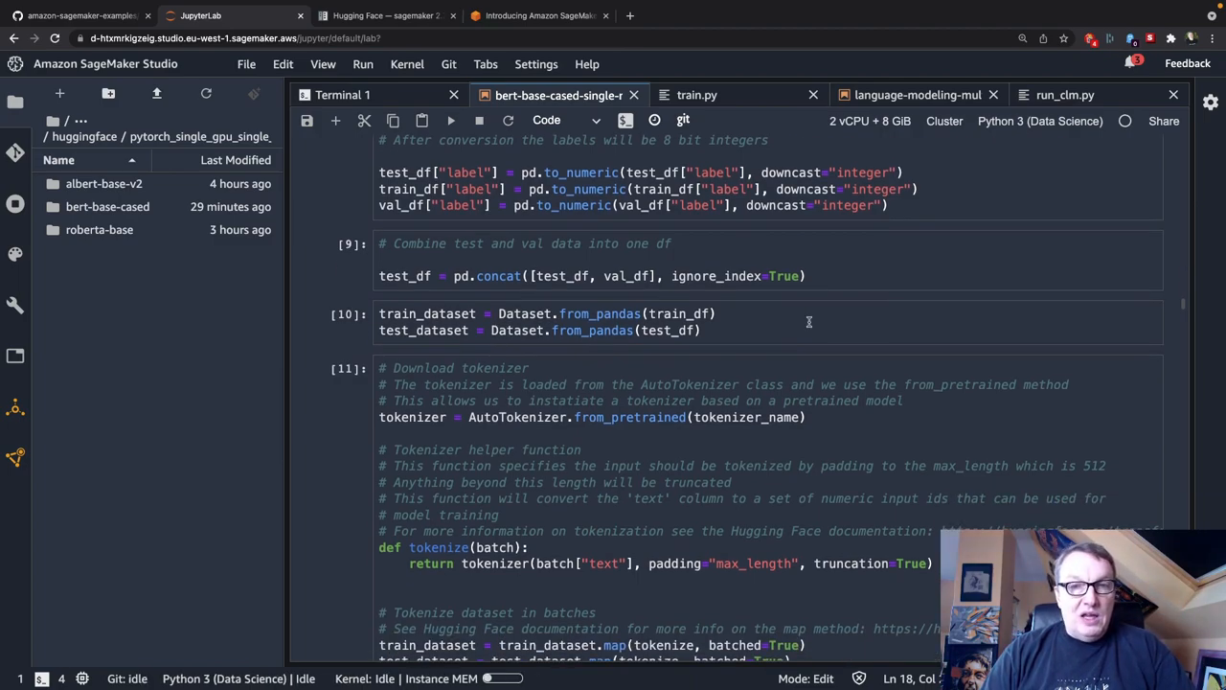
scroll(809, 322, "down", 1)
scroll(809, 322, "down", 1)
scroll(808, 322, "down", 1)
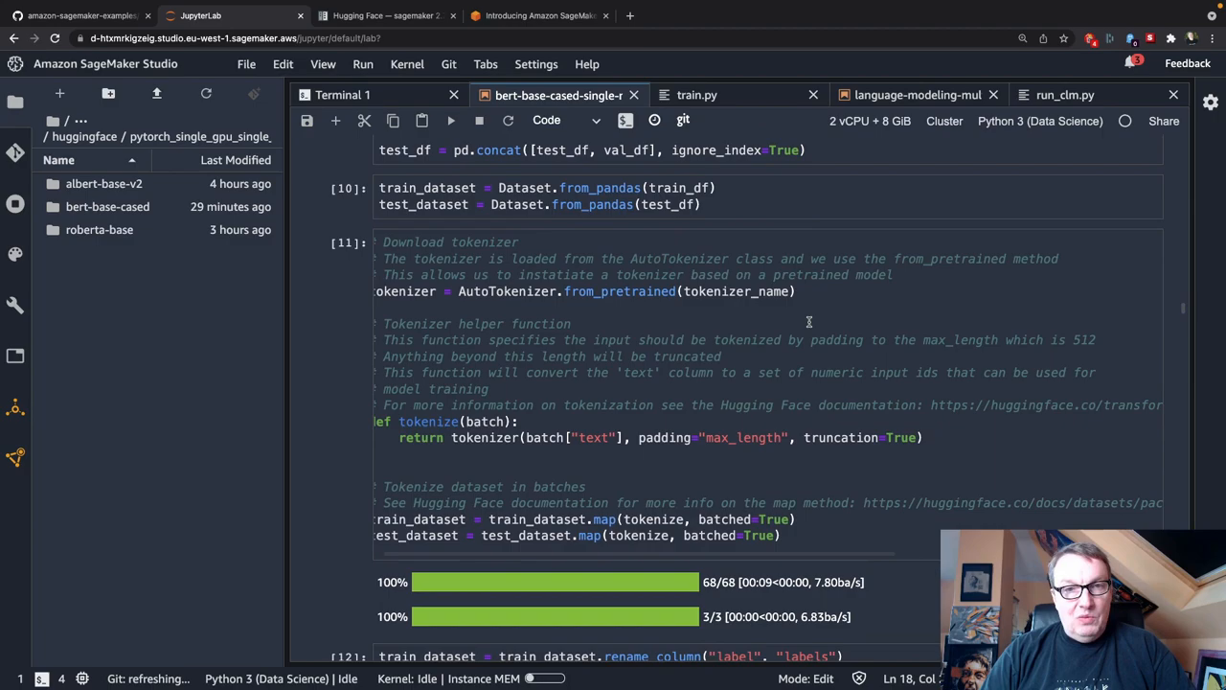
scroll(808, 322, "down", 1)
scroll(809, 322, "down", 1)
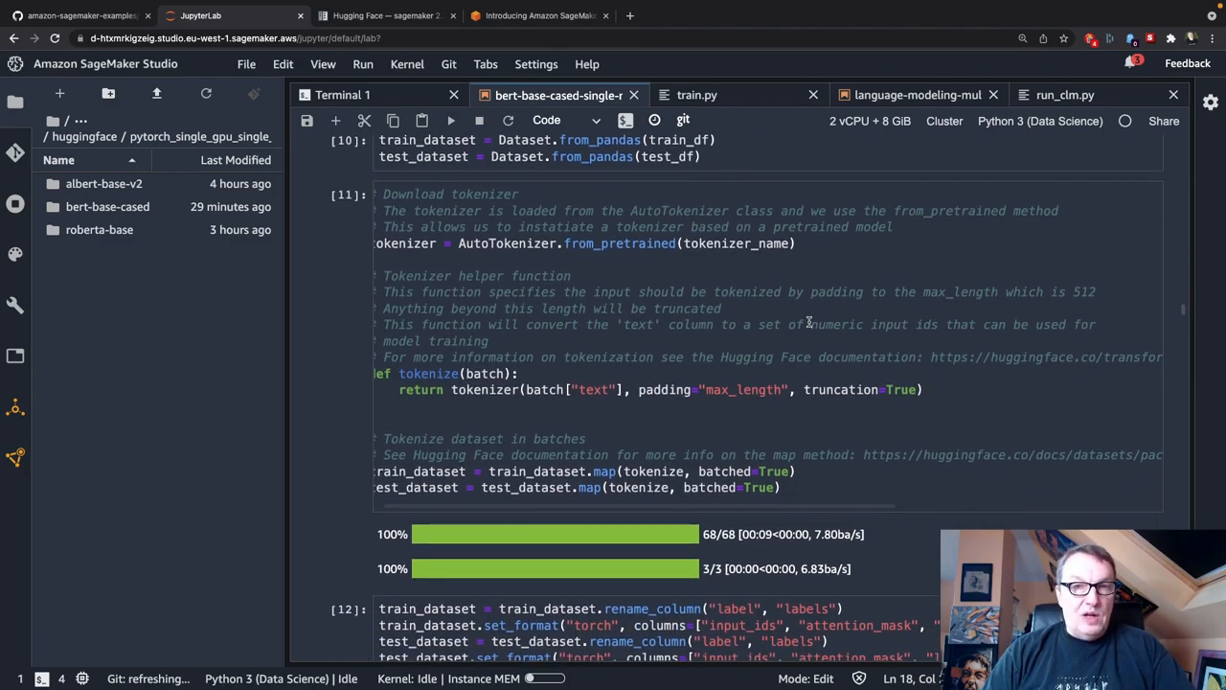
scroll(820, 270, "left", 2)
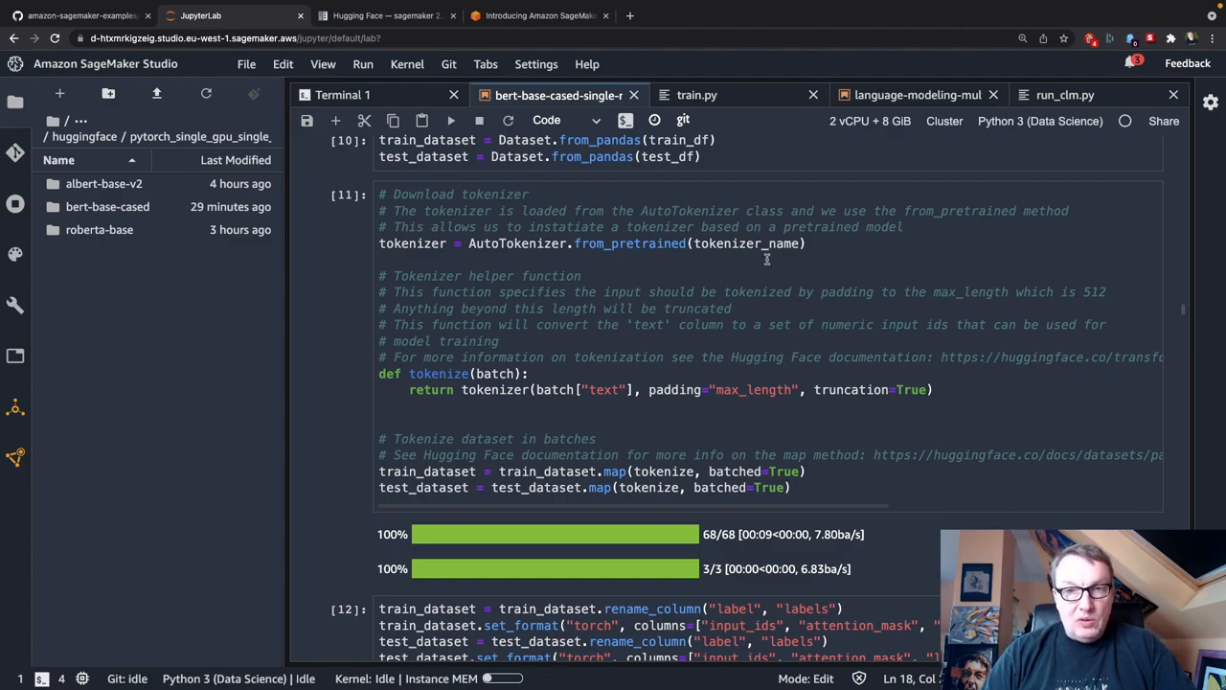
scroll(767, 261, "down", 2)
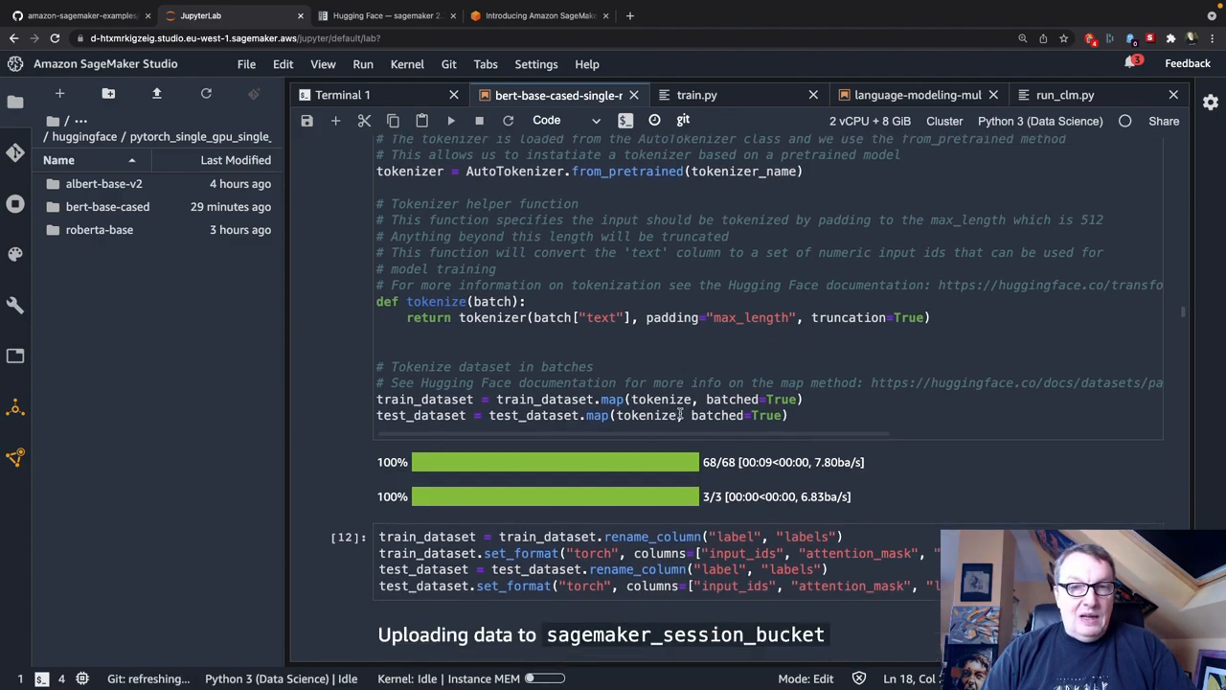
scroll(725, 392, "down", 2)
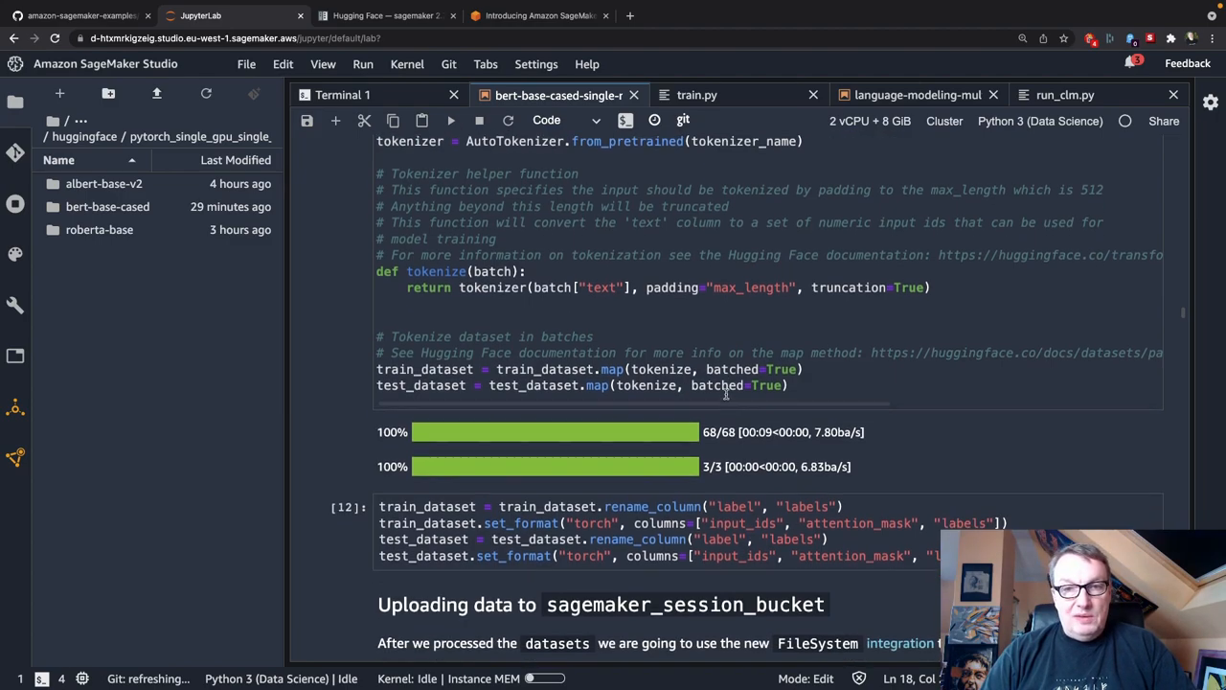
scroll(725, 393, "down", 2)
scroll(725, 395, "down", 1)
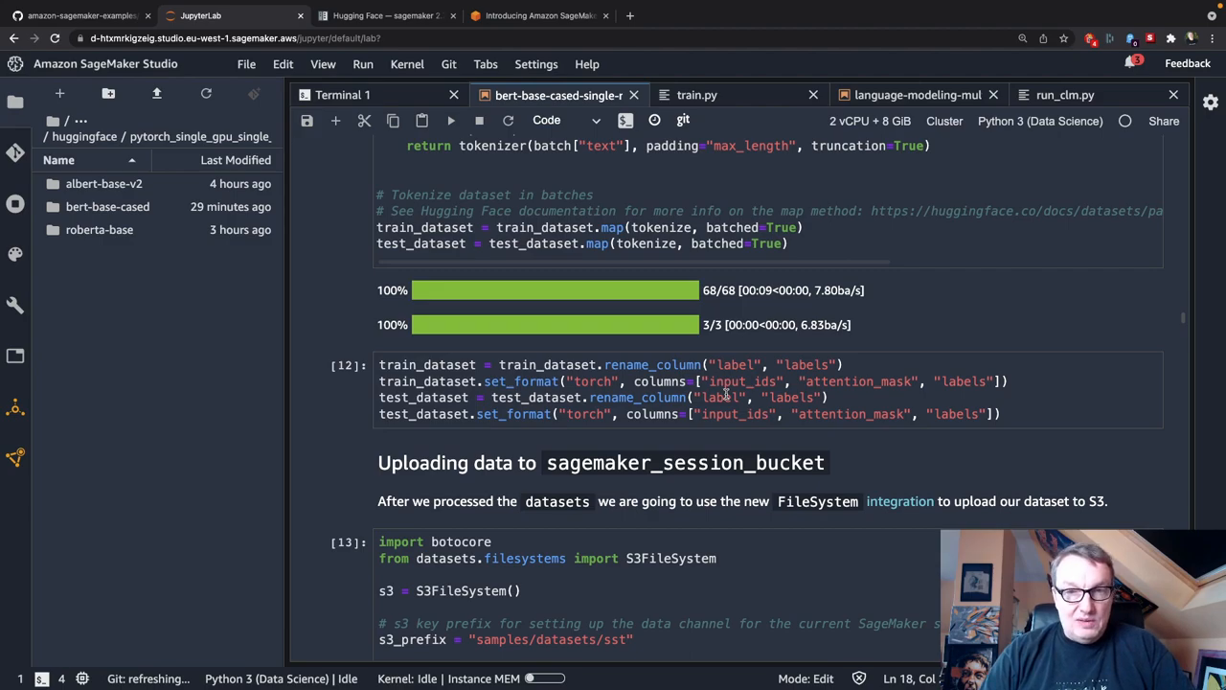
scroll(725, 395, "down", 1)
scroll(725, 393, "down", 2)
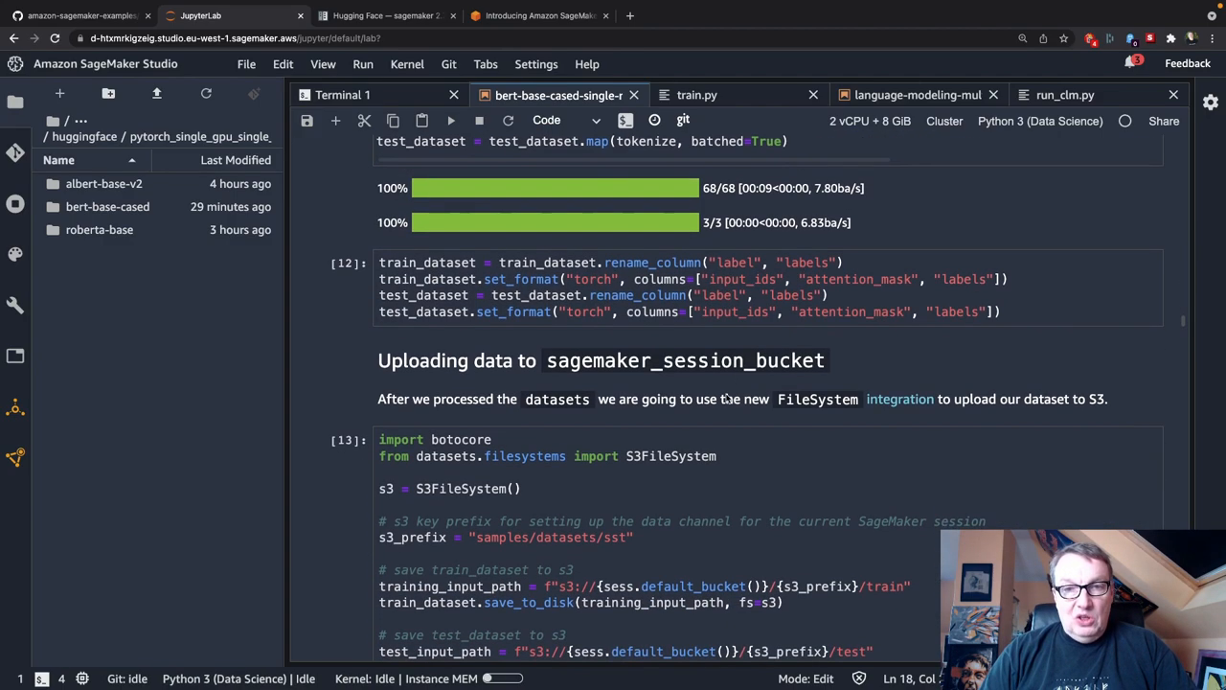
scroll(725, 393, "down", 1)
scroll(725, 393, "down", 1)
scroll(725, 393, "down", 1)
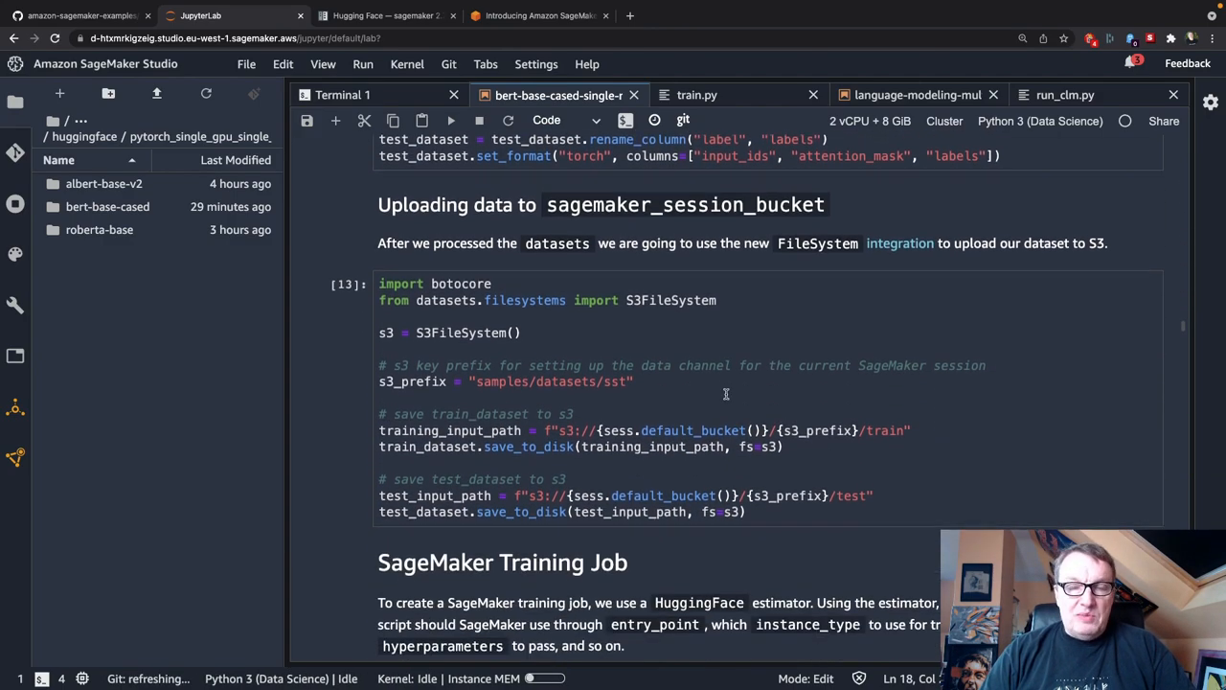
scroll(725, 393, "down", 1)
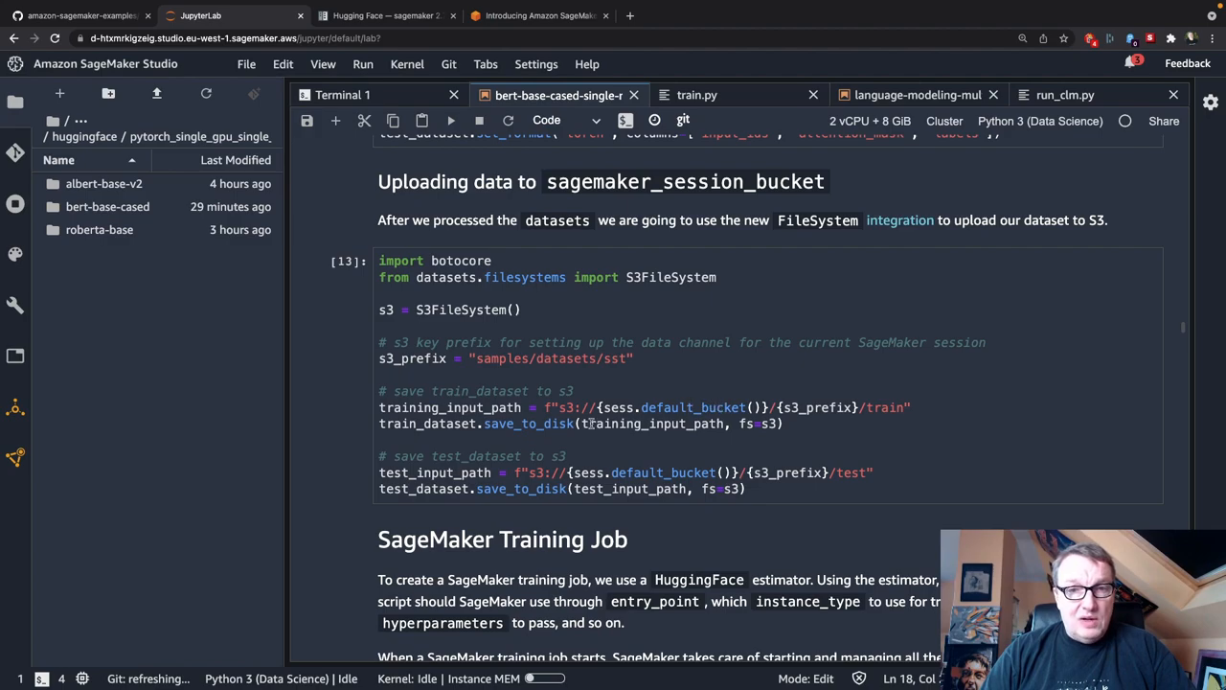
left_click(546, 424)
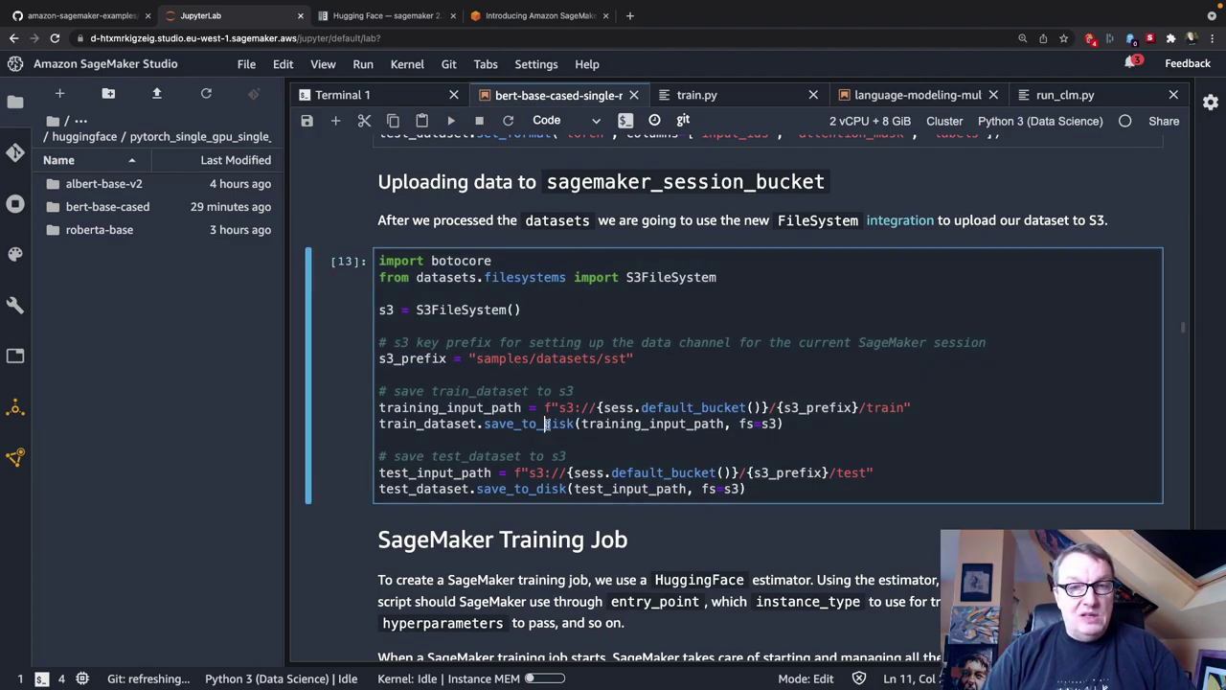
double_click(466, 489)
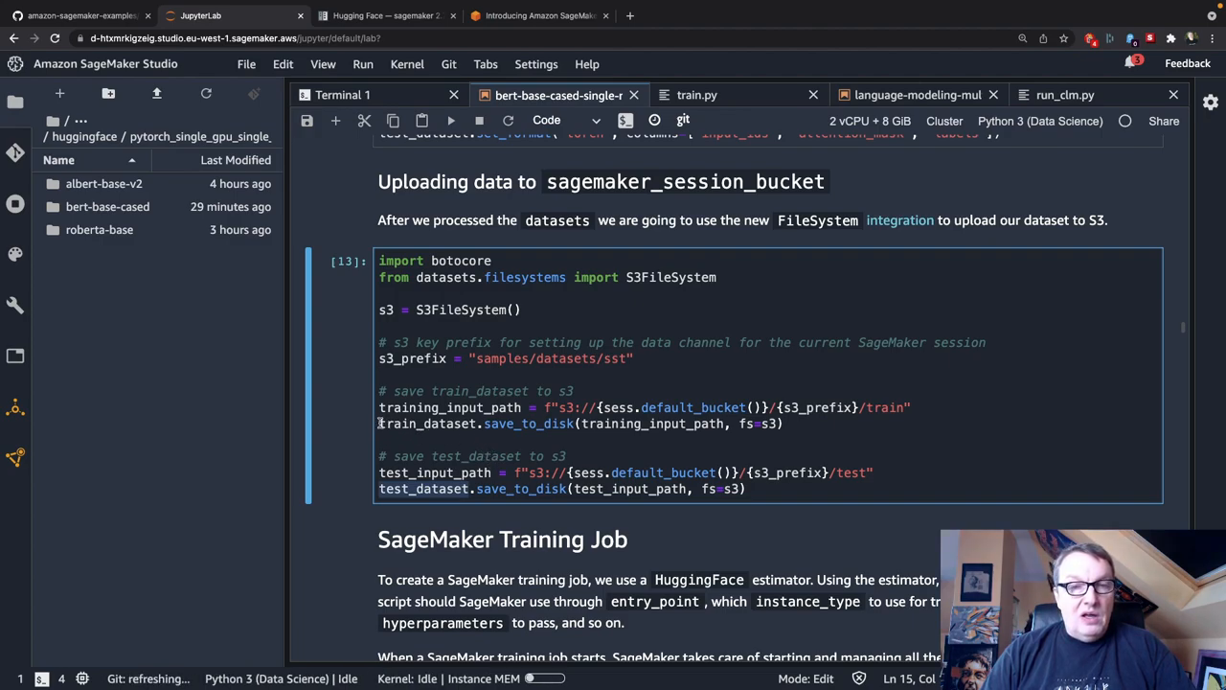
left_click_drag(380, 424, 776, 431)
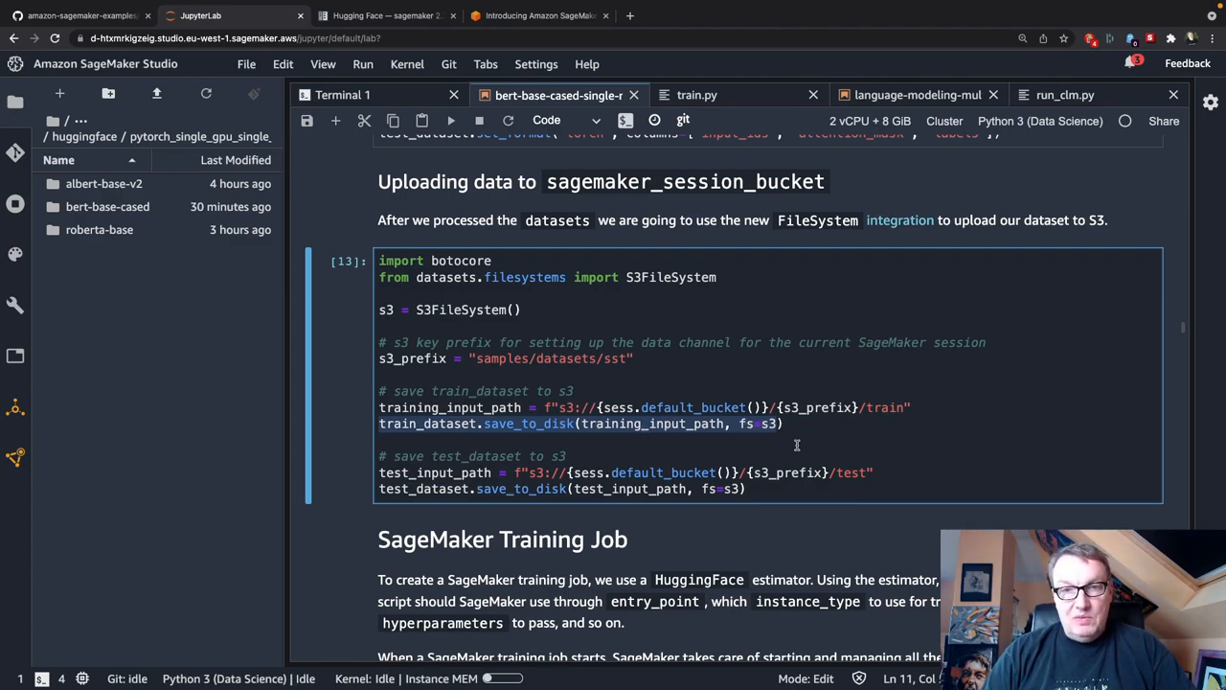
left_click(833, 446)
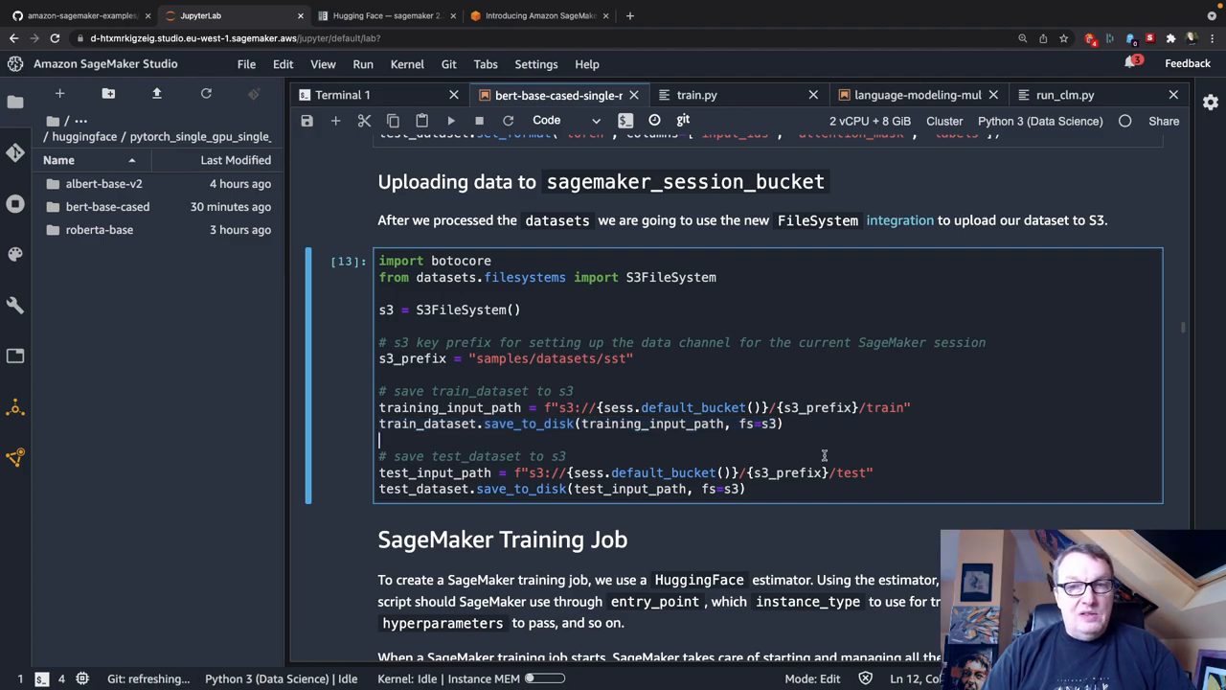
scroll(824, 455, "down", 2)
scroll(823, 459, "down", 1)
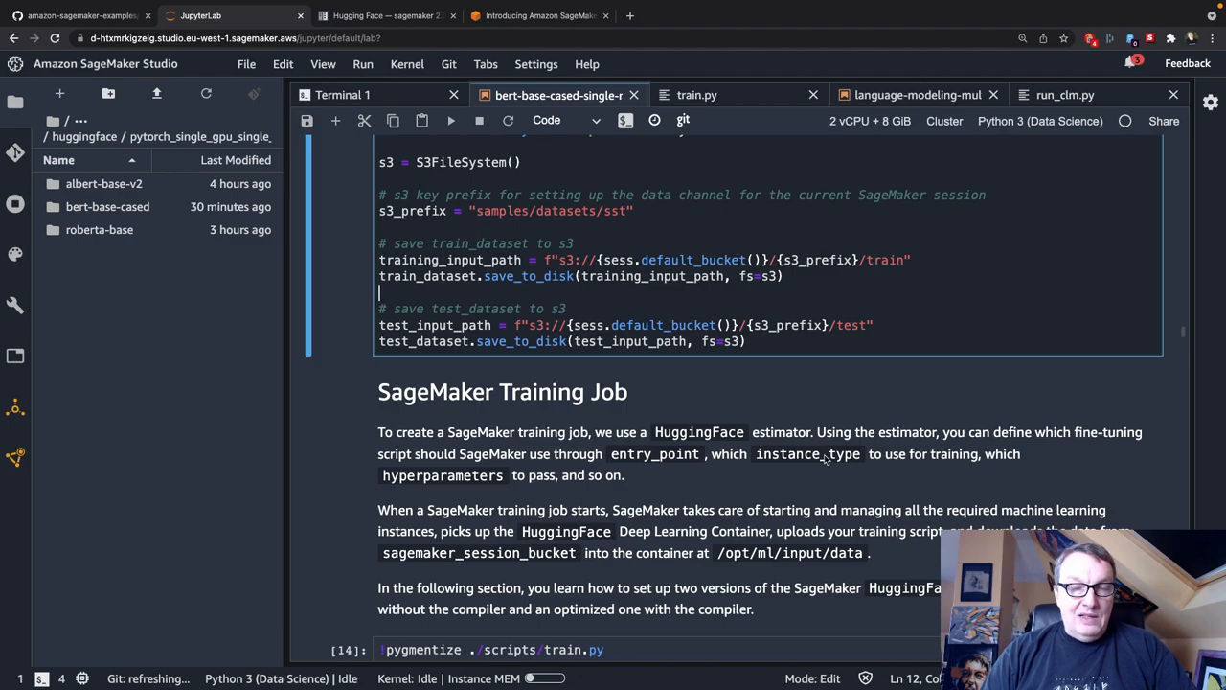
scroll(824, 459, "down", 1)
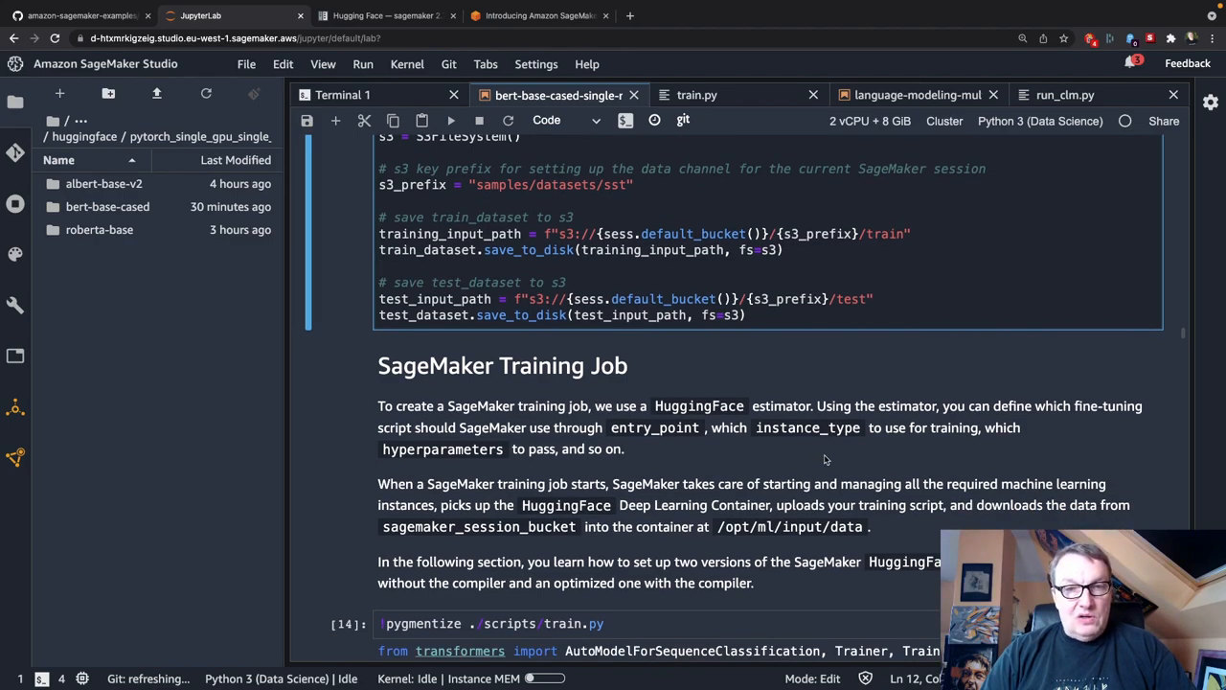
scroll(824, 459, "down", 1)
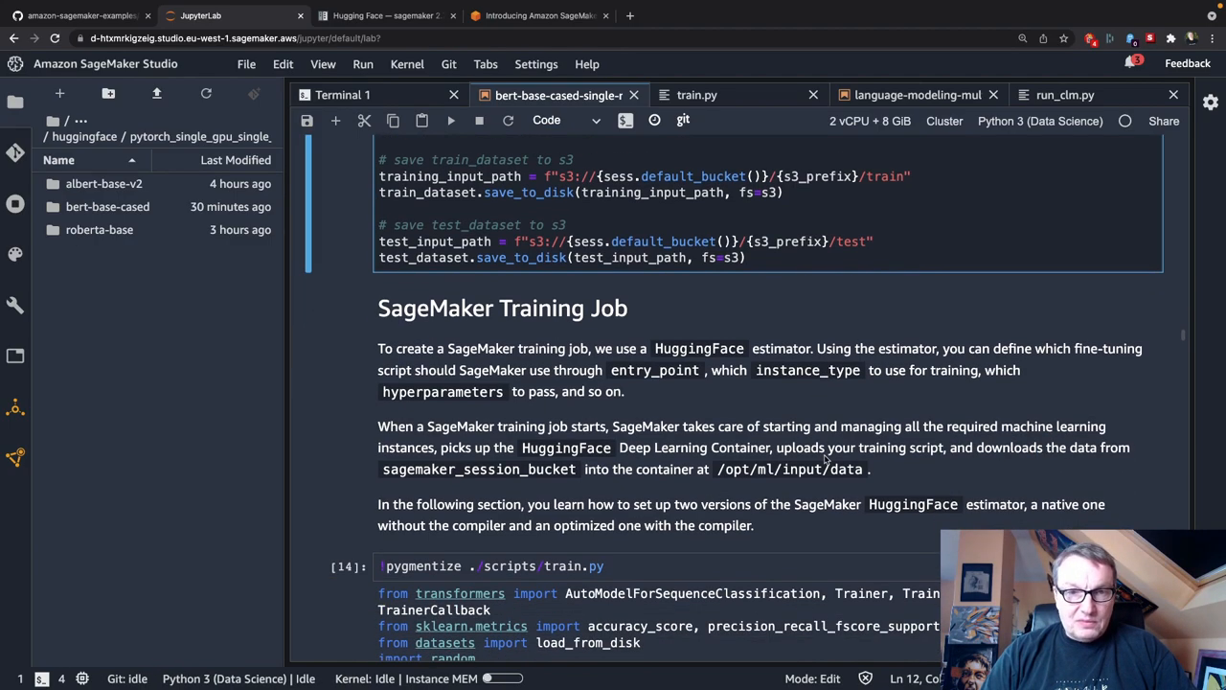
scroll(824, 459, "down", 1)
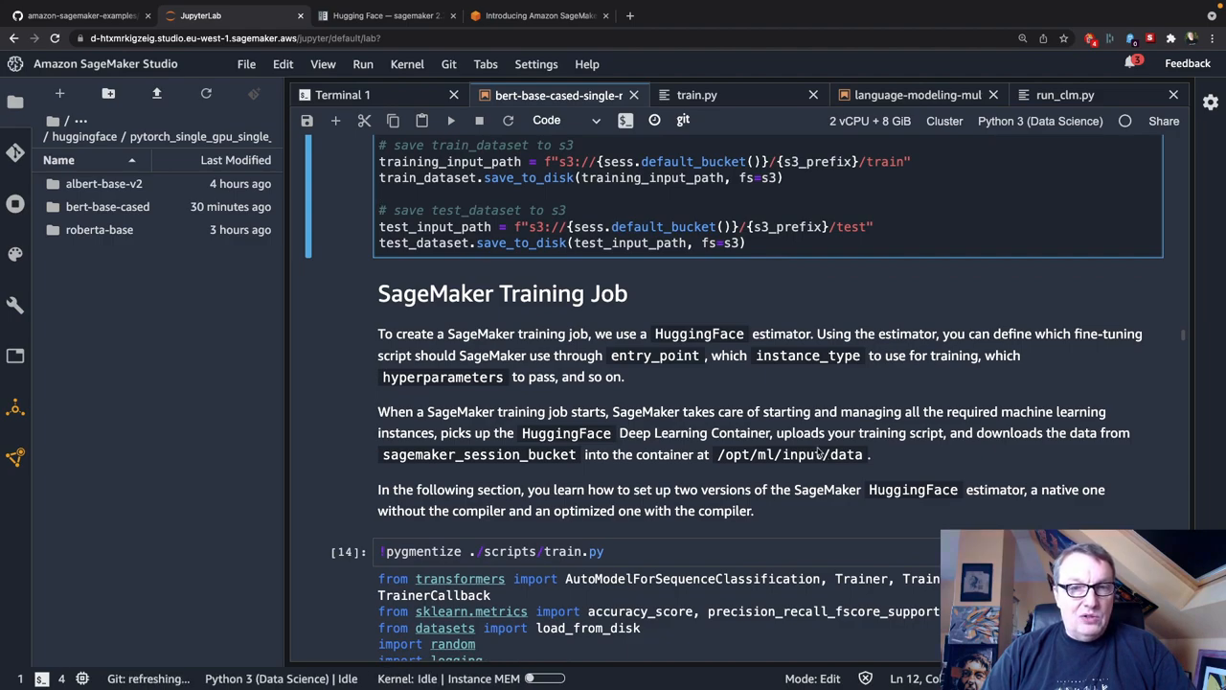
left_click(724, 97)
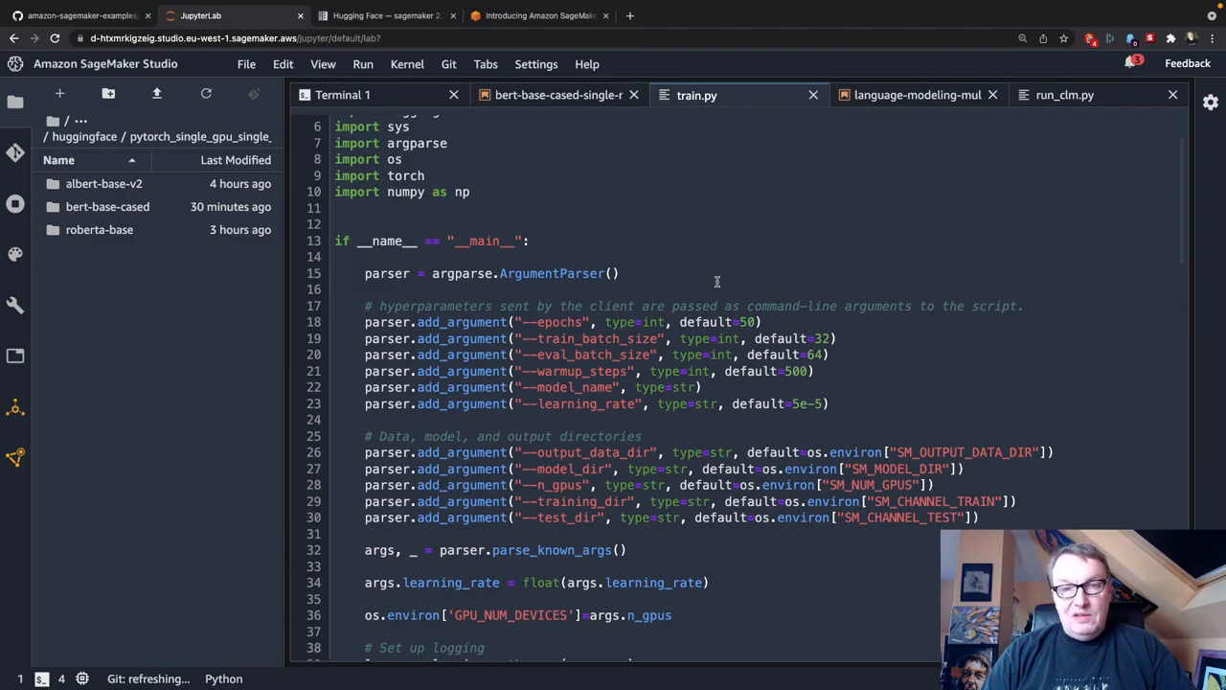
scroll(726, 311, "down", 1)
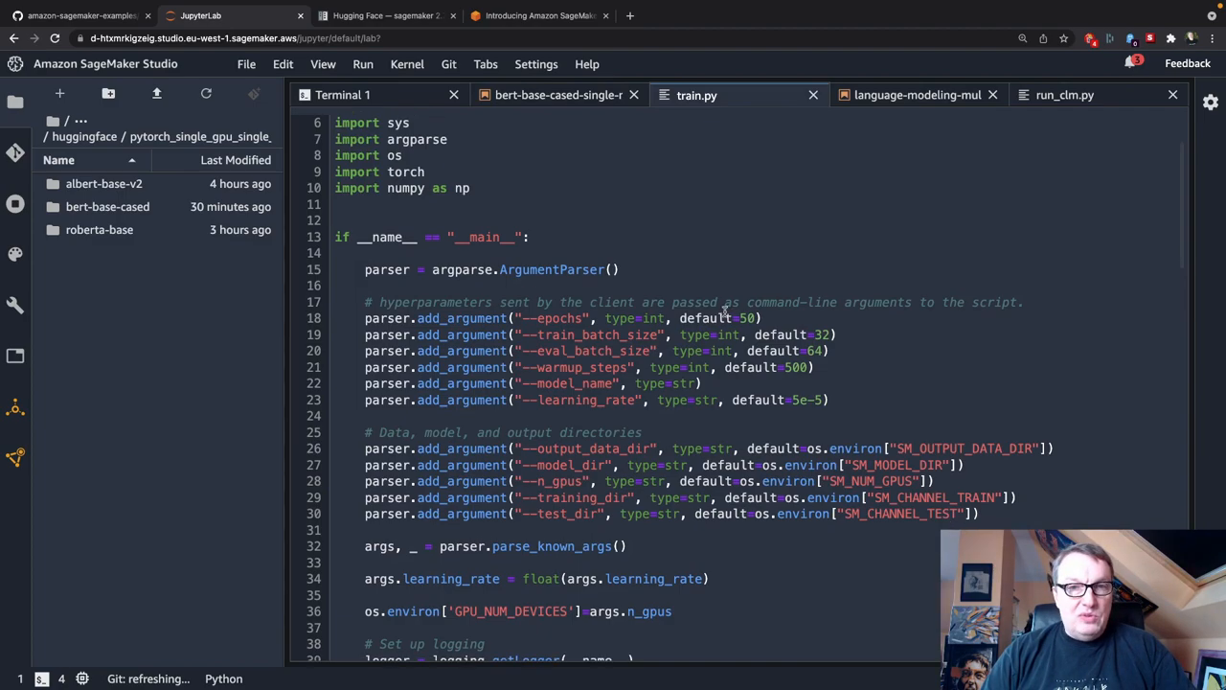
scroll(816, 529, "down", 5)
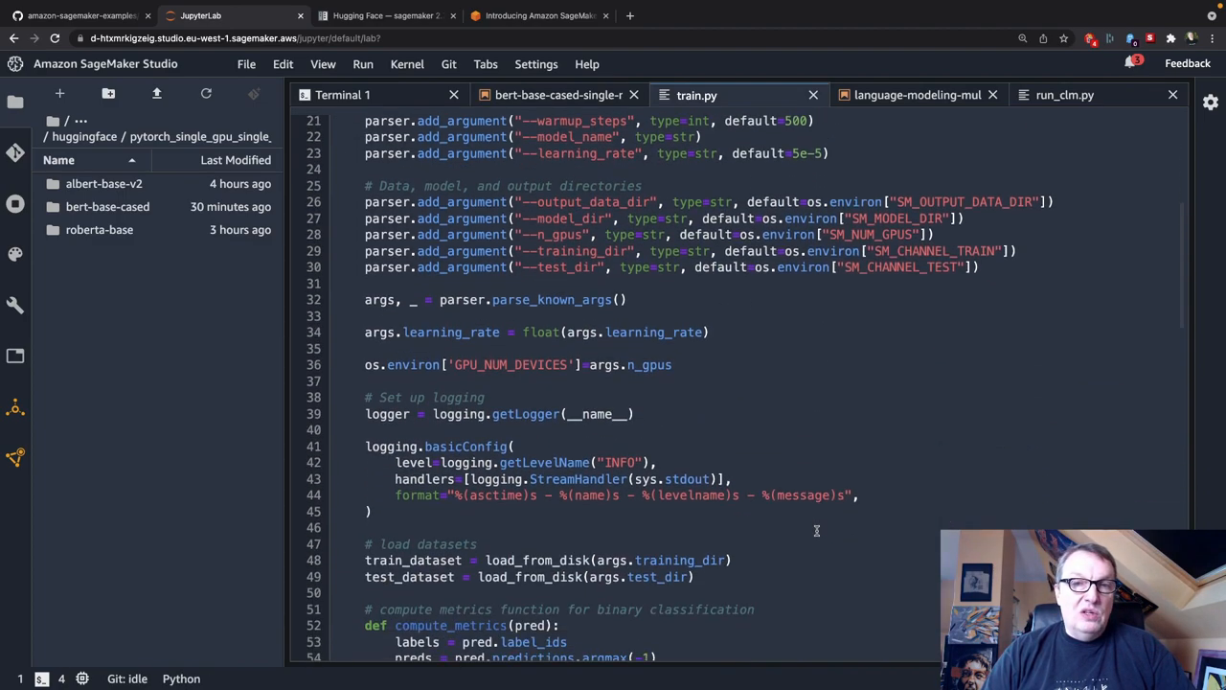
scroll(816, 530, "down", 5)
scroll(816, 529, "down", 3)
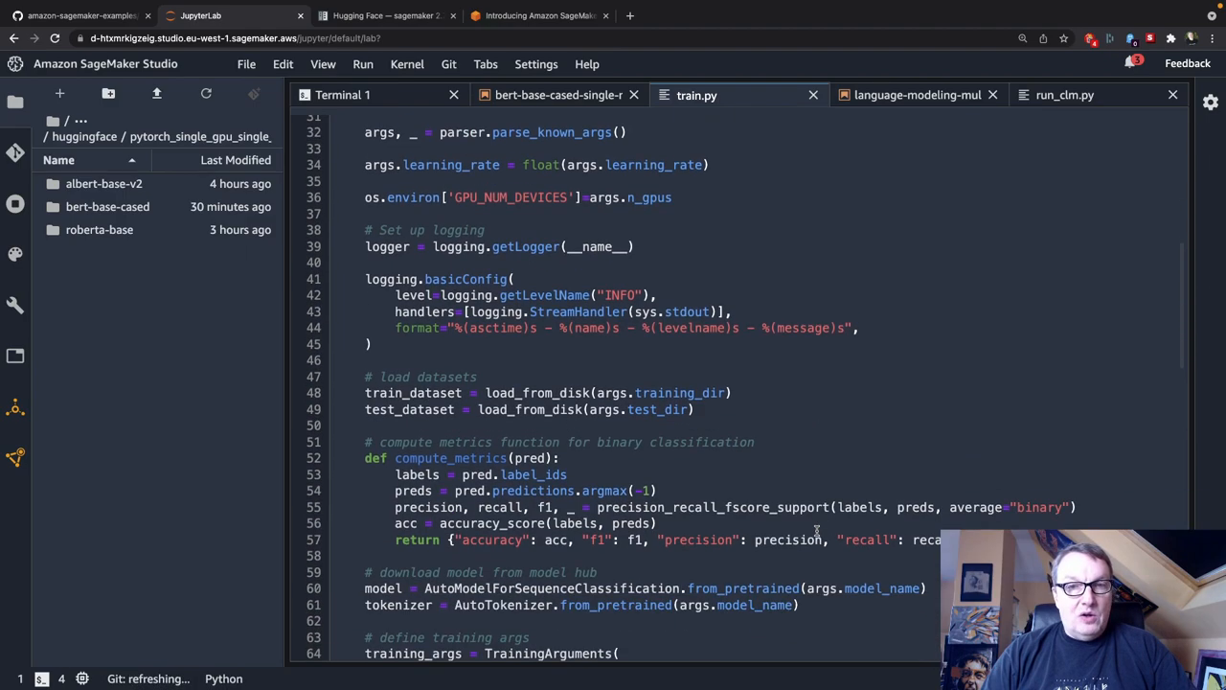
scroll(816, 529, "down", 4)
scroll(816, 530, "down", 3)
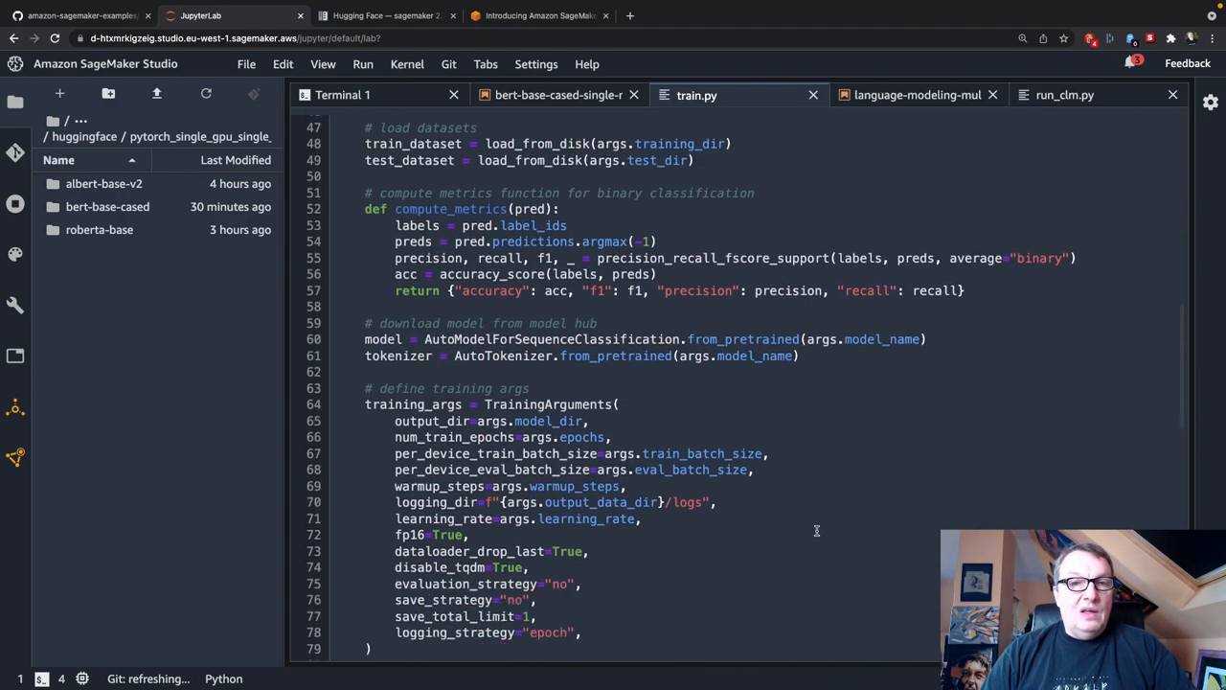
scroll(816, 530, "down", 2)
scroll(816, 530, "down", 3)
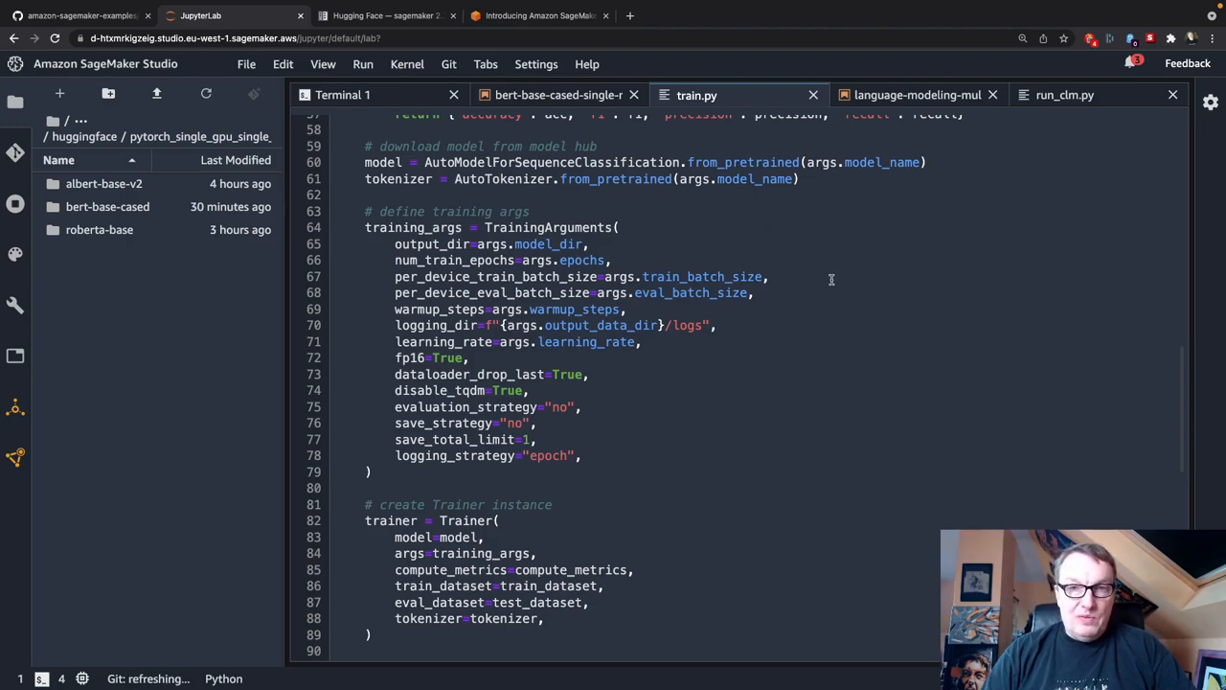
double_click(882, 161)
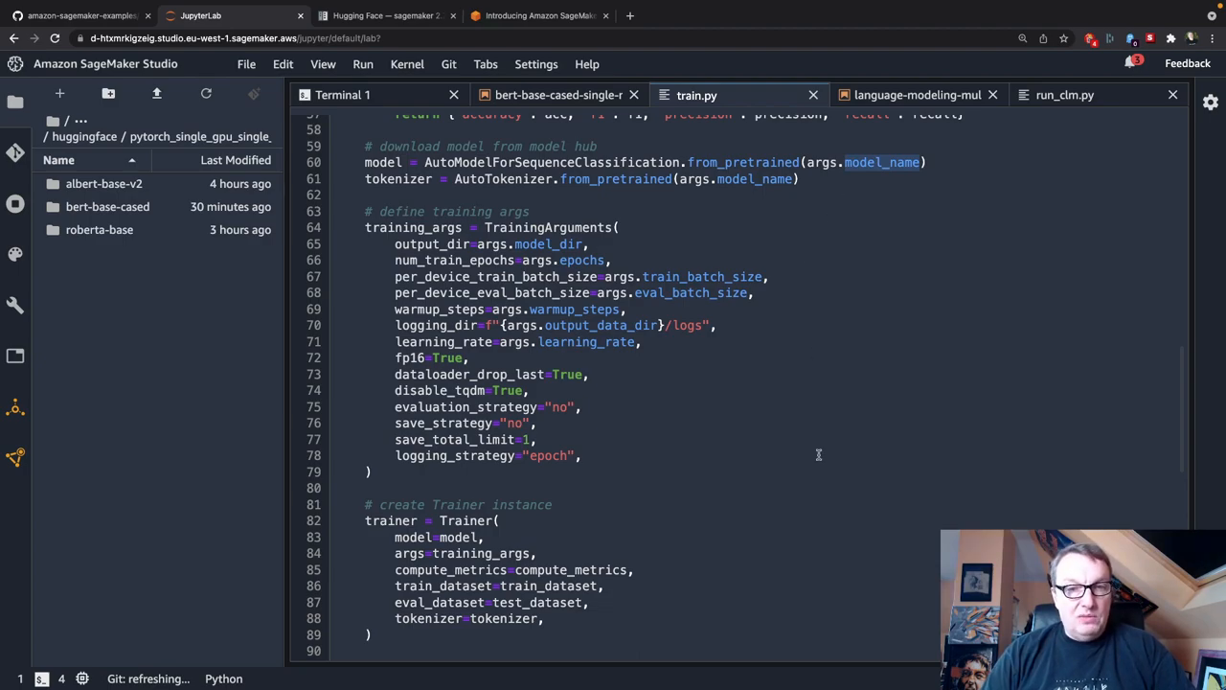
scroll(819, 454, "down", 5)
scroll(670, 455, "down", 2)
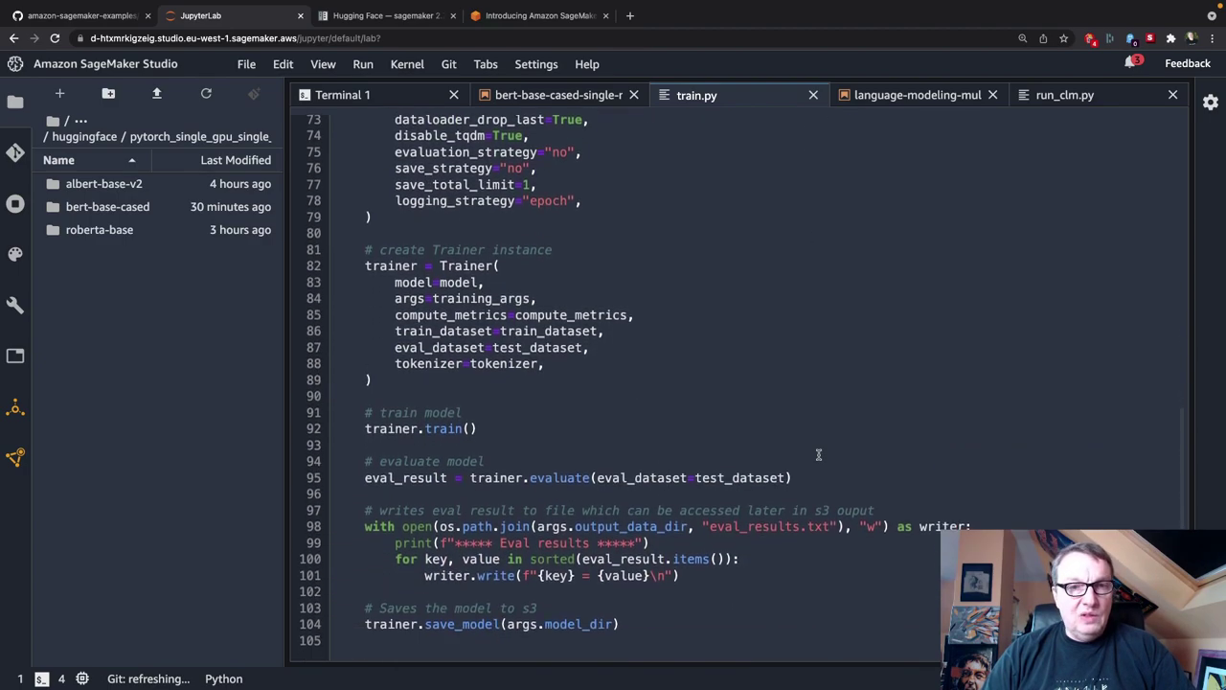
double_click(647, 467)
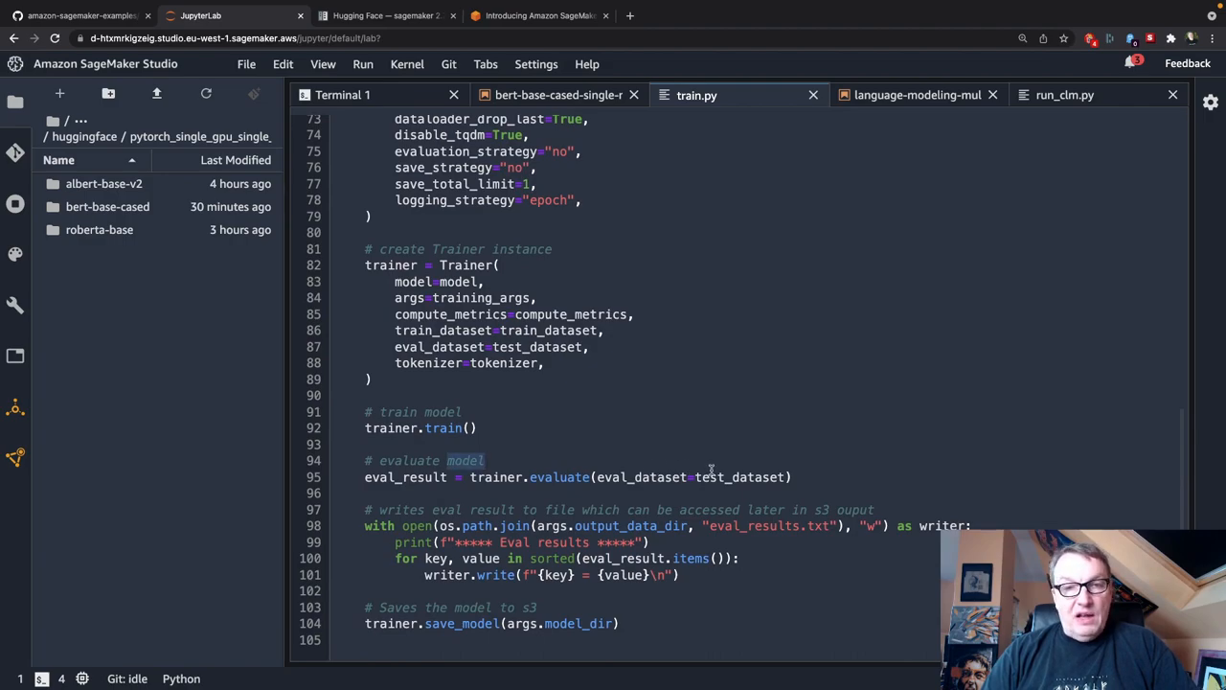
scroll(740, 568, "down", 3)
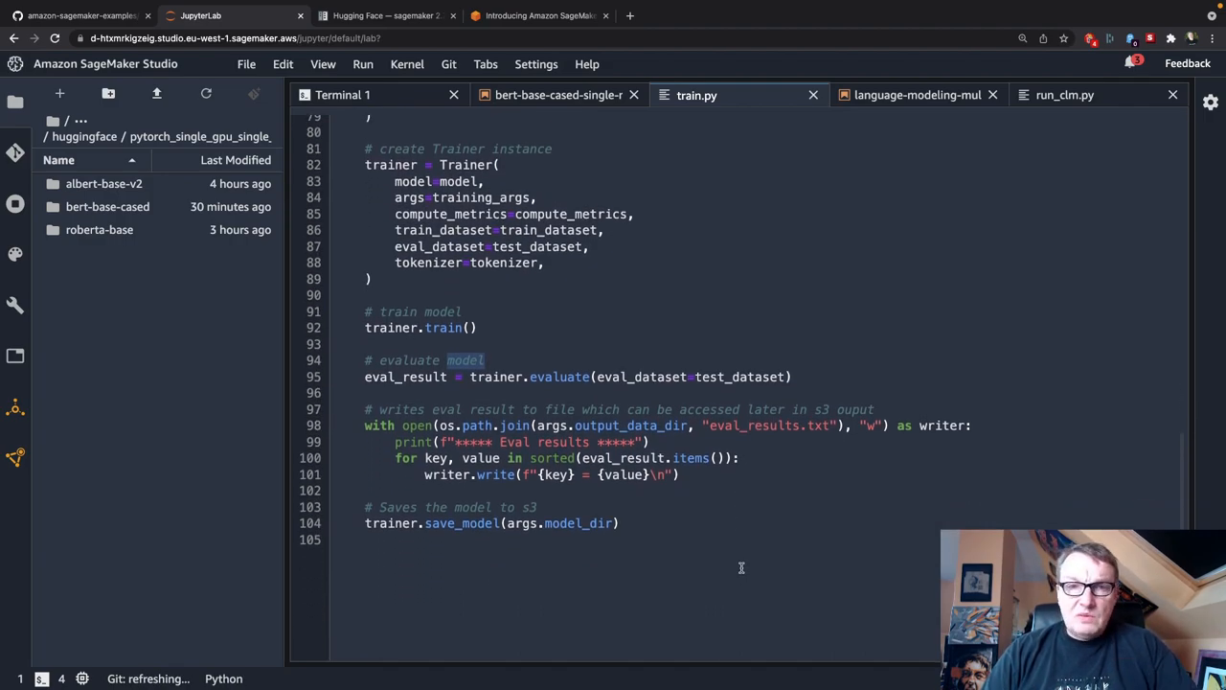
scroll(740, 568, "up", 5)
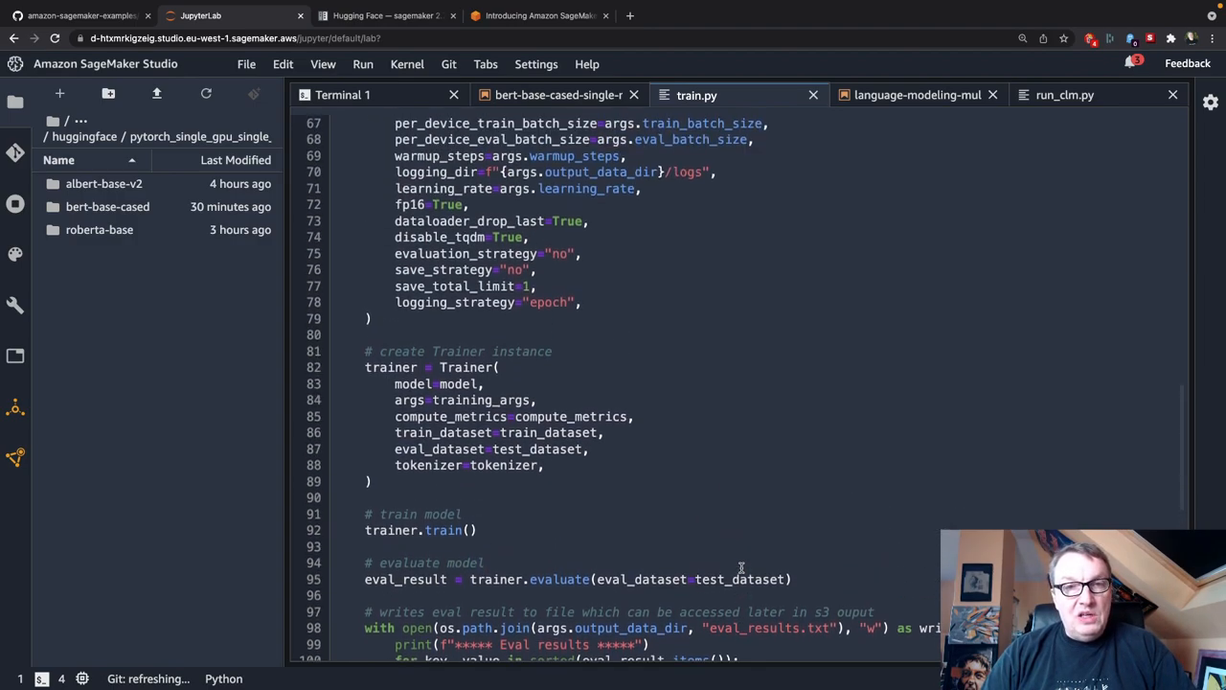
scroll(740, 568, "up", 4)
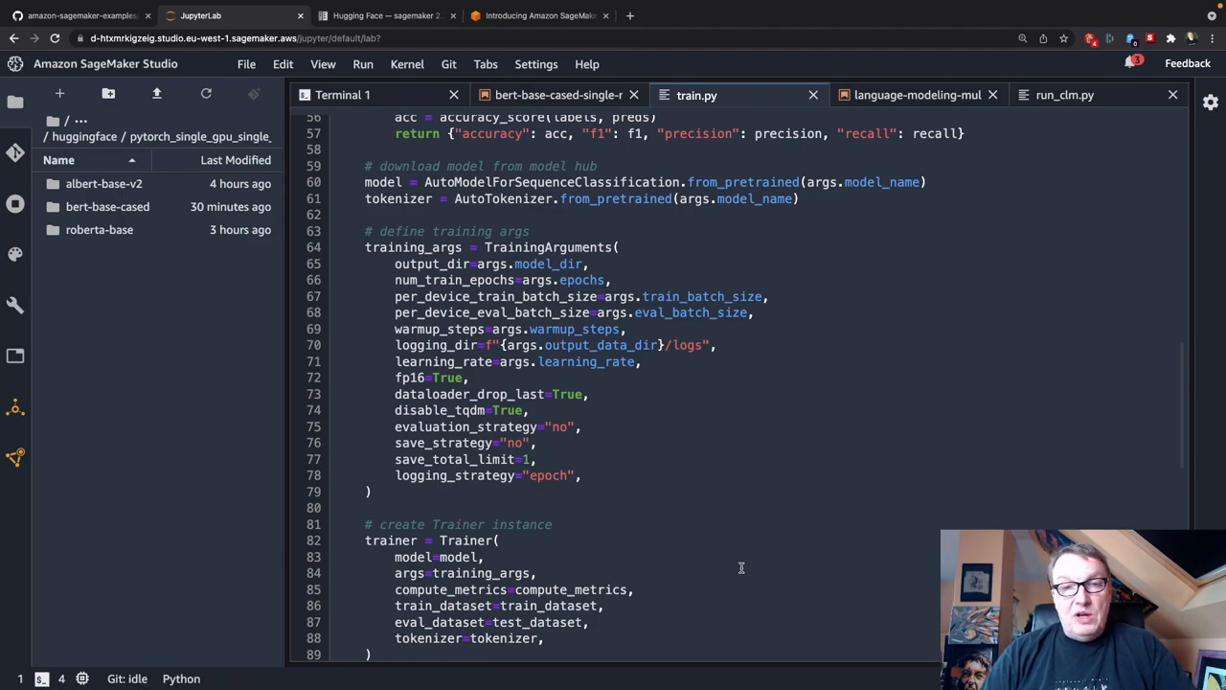
scroll(741, 568, "up", 2)
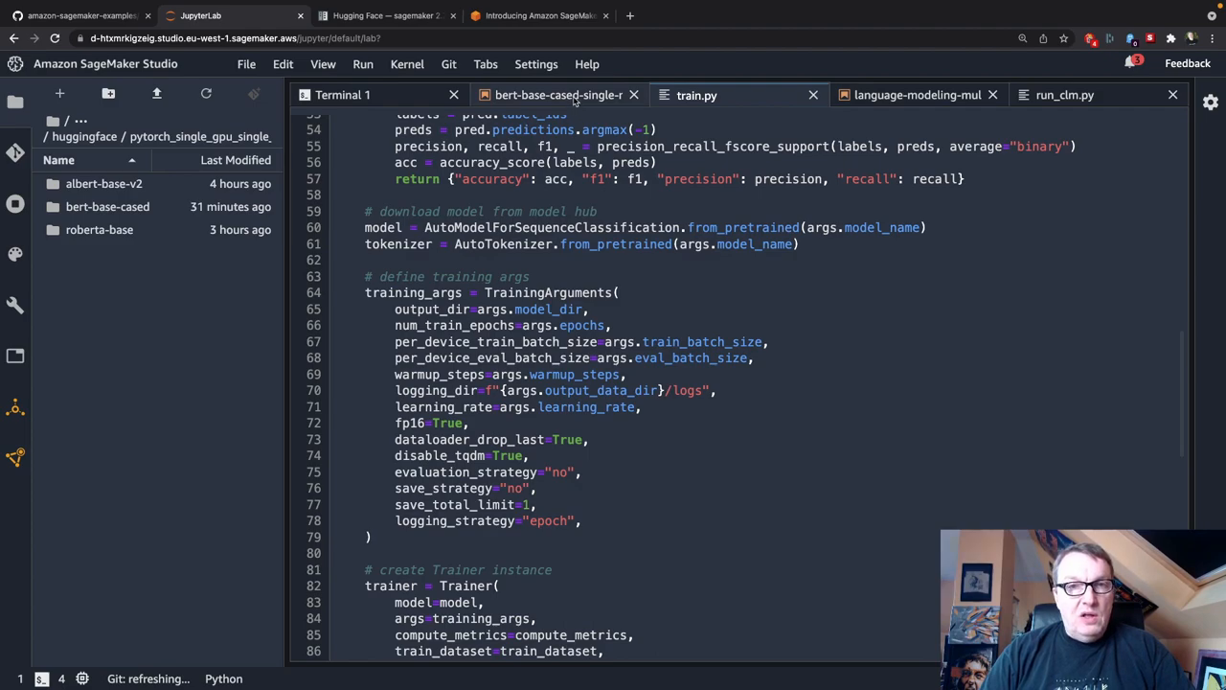
Step: Switch to the bert-base-cased fine-tuning notebook's 'Training without compiling' section
left_click(575, 99)
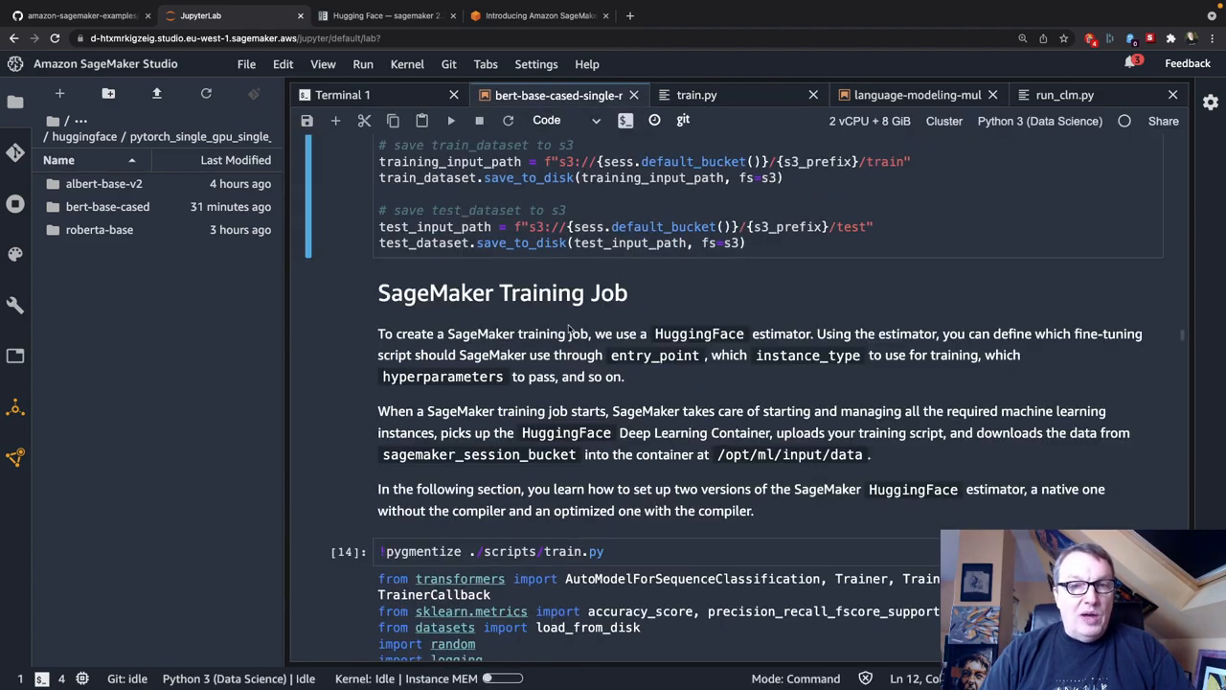
scroll(568, 326, "down", 5)
scroll(568, 325, "down", 3)
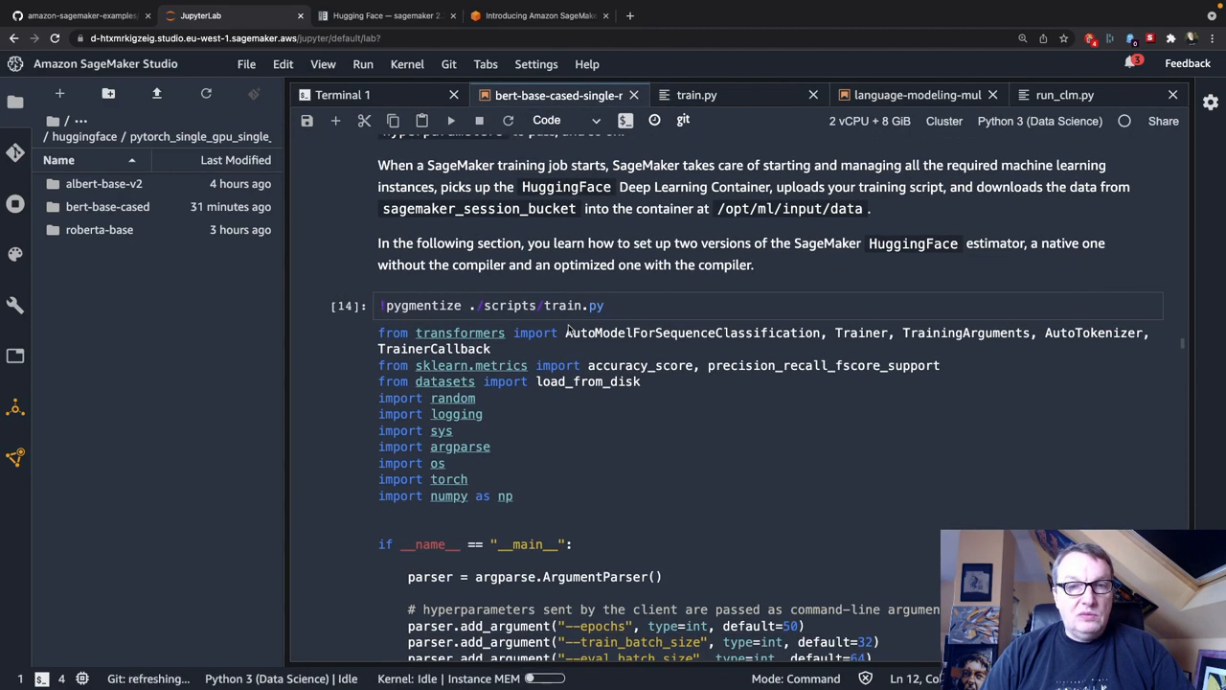
scroll(568, 329, "down", 3)
scroll(568, 329, "down", 1)
scroll(568, 328, "down", 5)
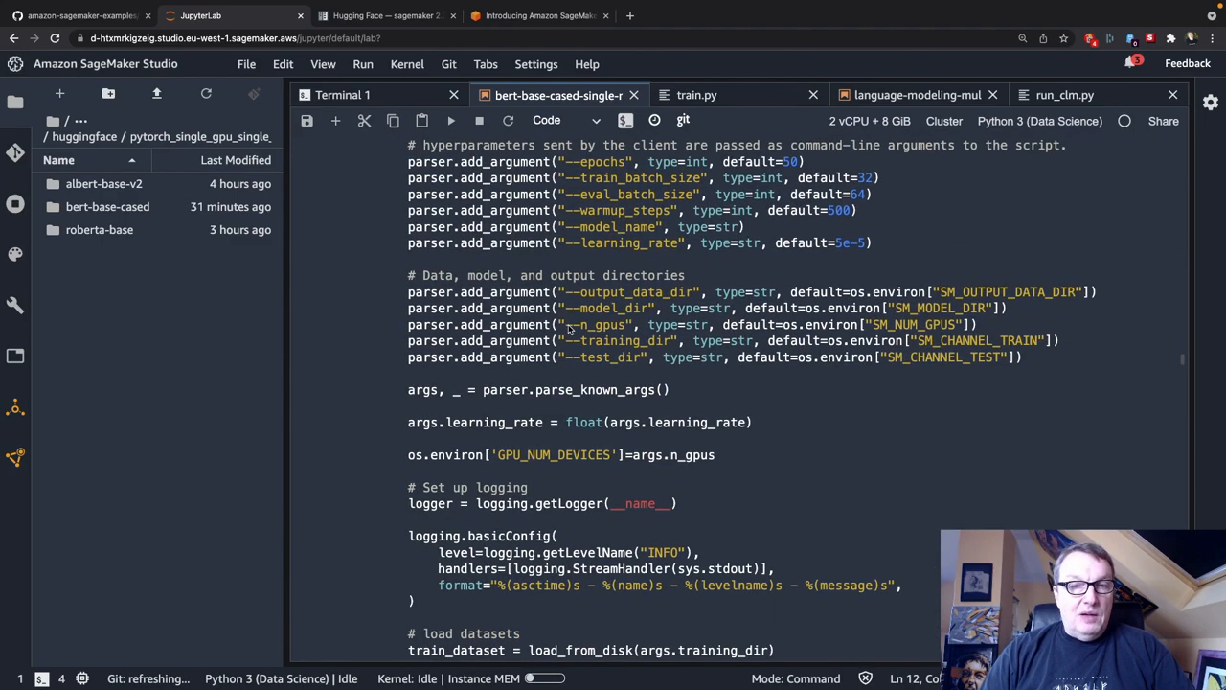
scroll(568, 328, "down", 4)
scroll(568, 328, "down", 4)
scroll(567, 328, "down", 3)
scroll(568, 329, "down", 5)
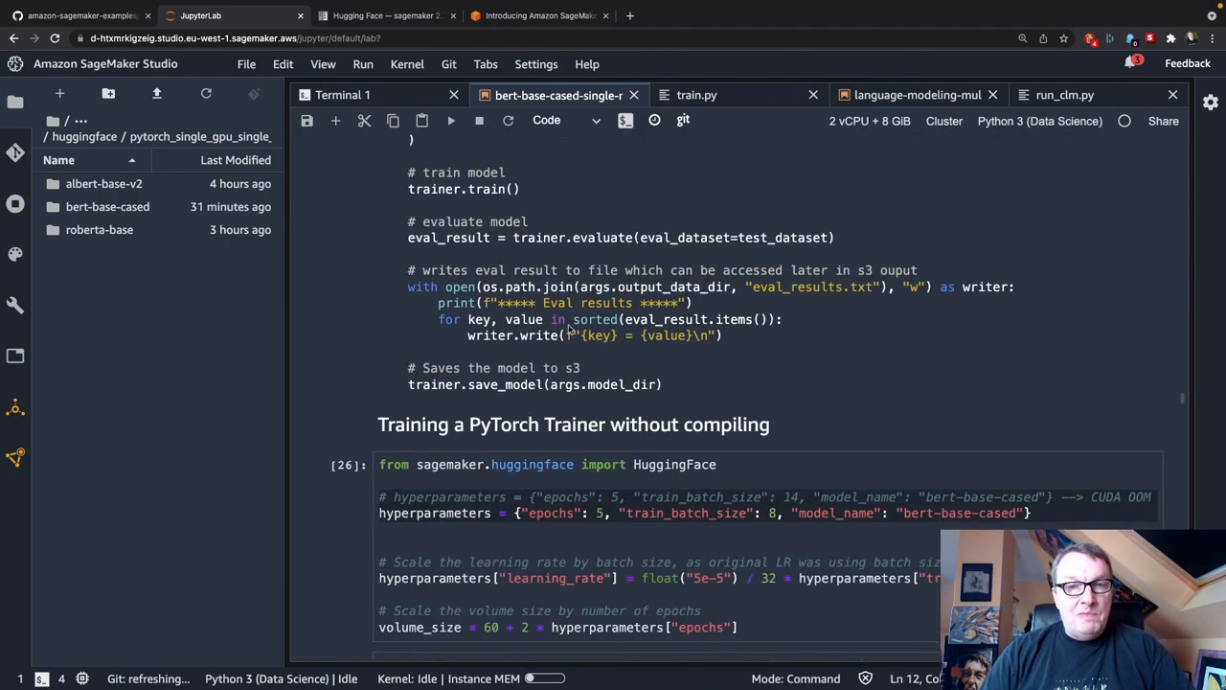
scroll(568, 328, "down", 3)
scroll(568, 329, "down", 1)
left_click(568, 325)
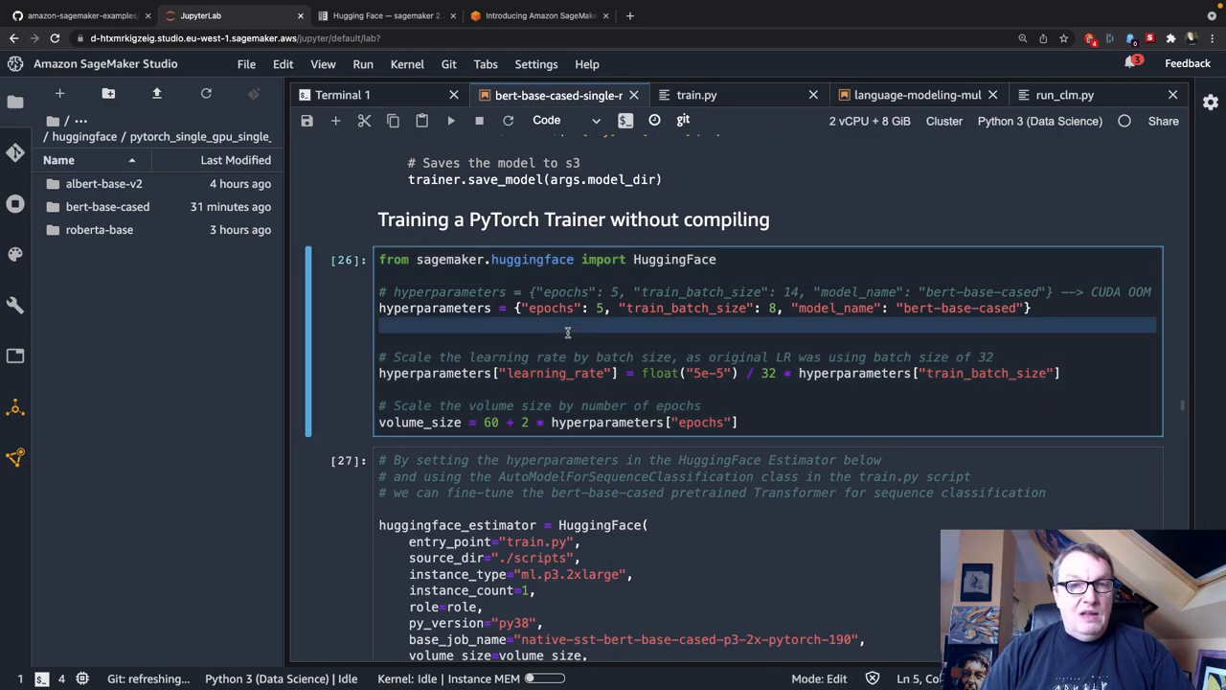
left_click(565, 341)
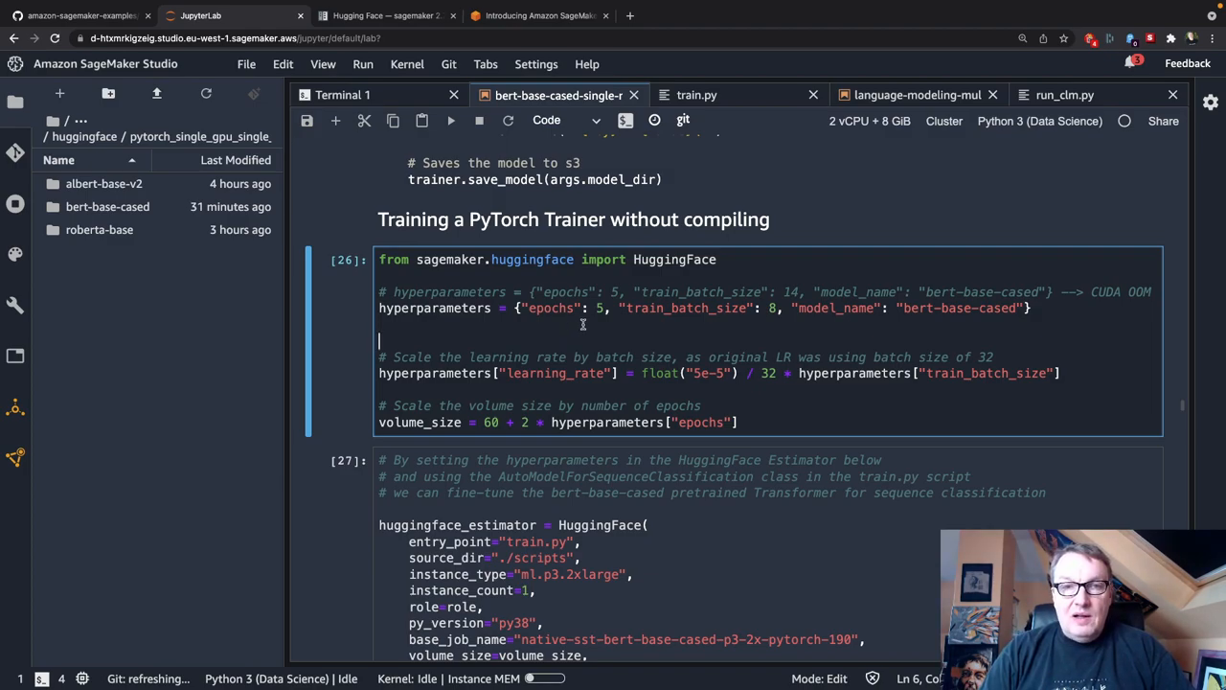
left_click(525, 292)
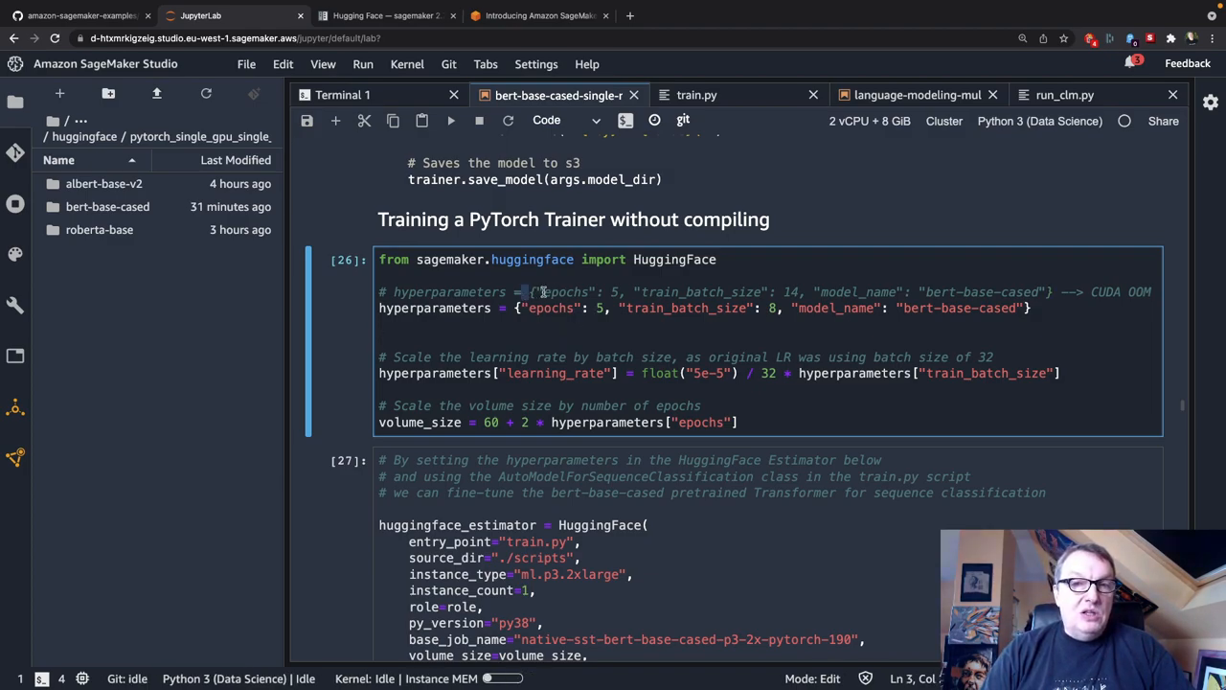
triple_click(542, 292)
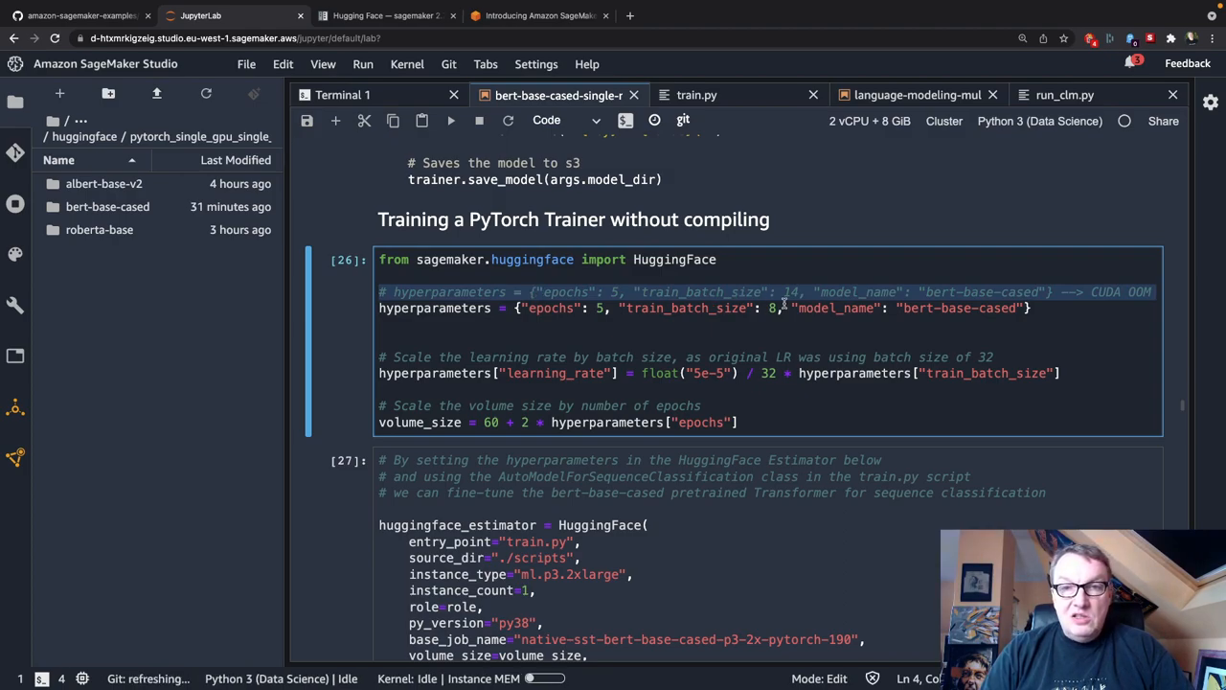
double_click(793, 292)
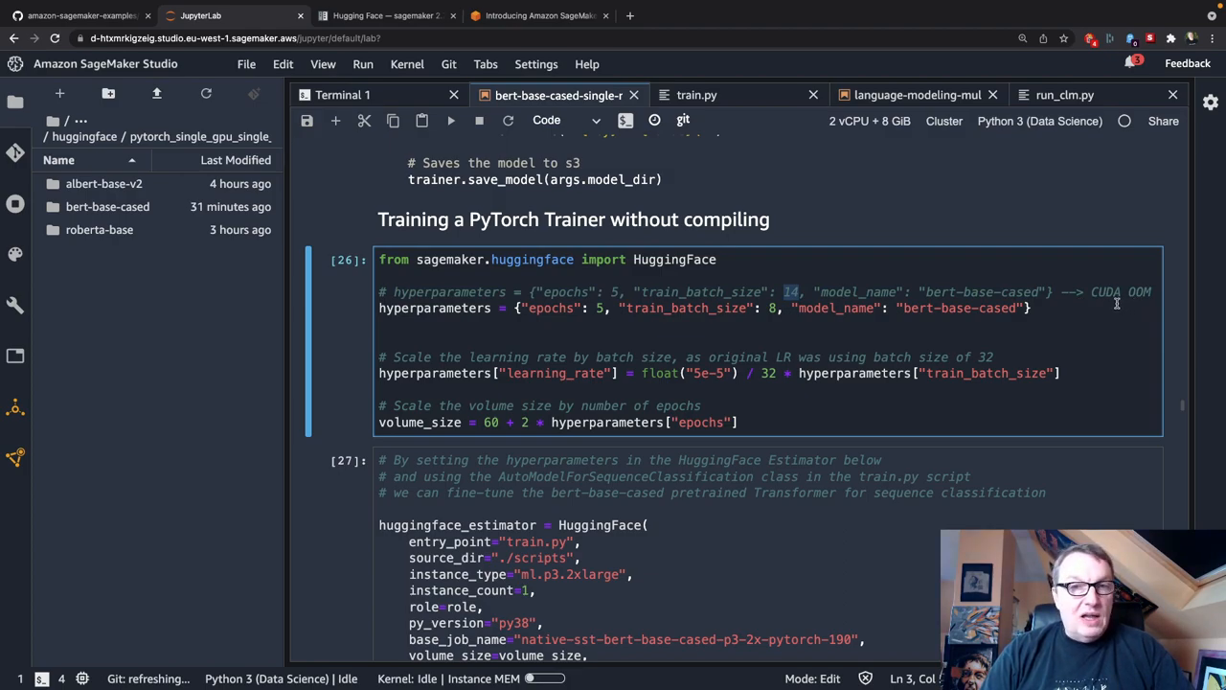
left_click(773, 308)
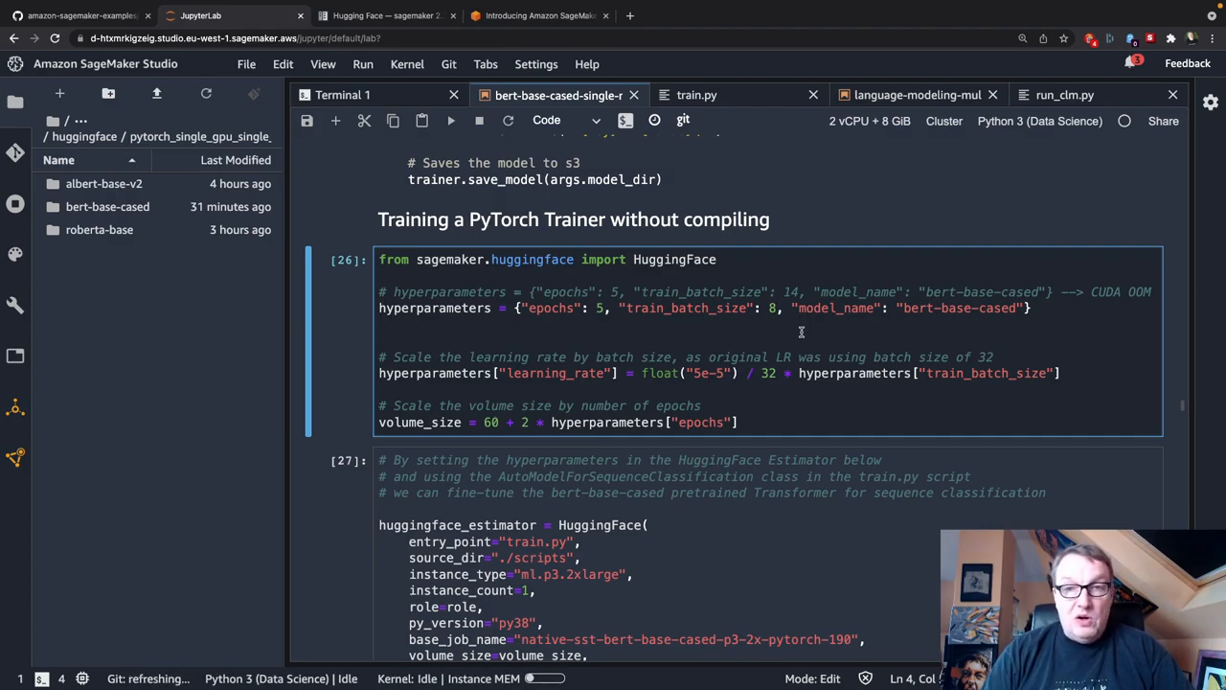
key("Down")
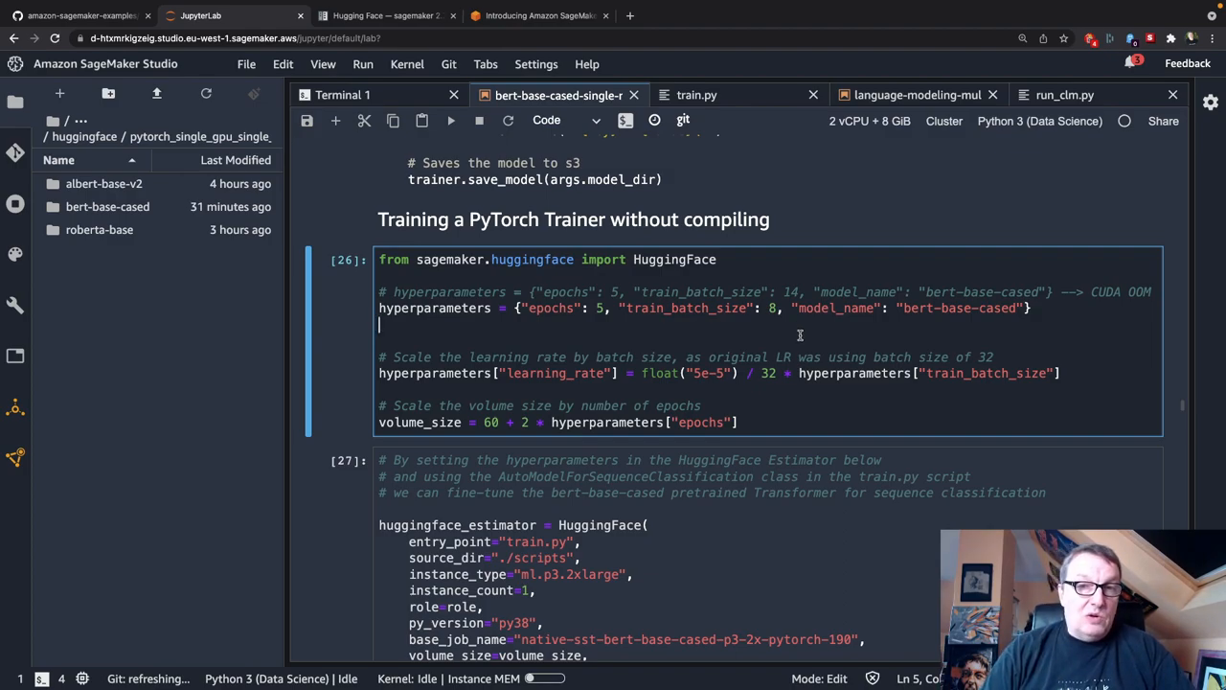
scroll(747, 347, "down", 2)
scroll(728, 346, "down", 2)
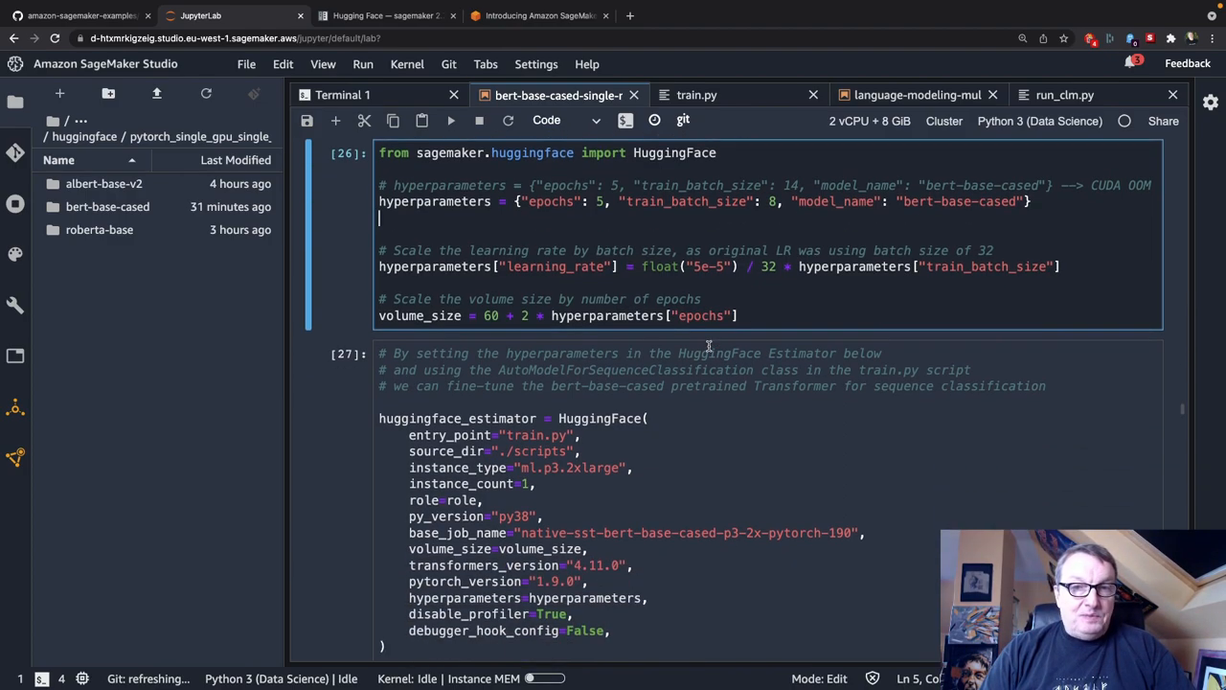
scroll(708, 346, "down", 2)
scroll(709, 346, "down", 1)
left_click(709, 346)
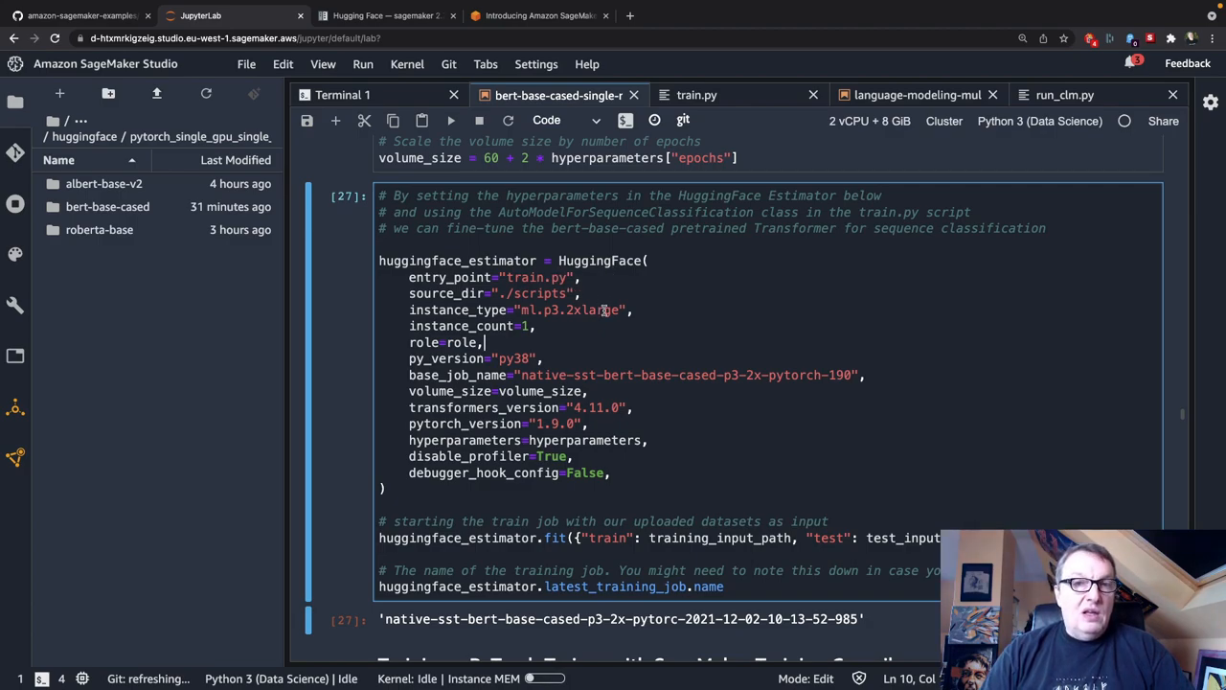
double_click(601, 310)
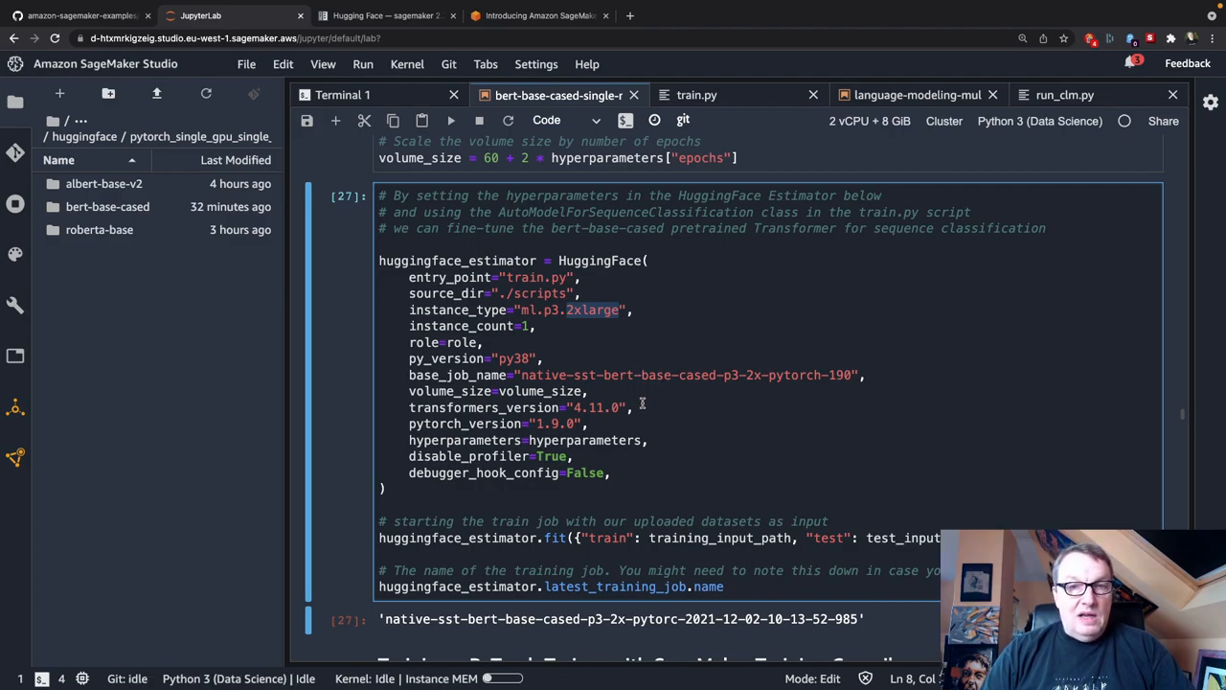
left_click(642, 403)
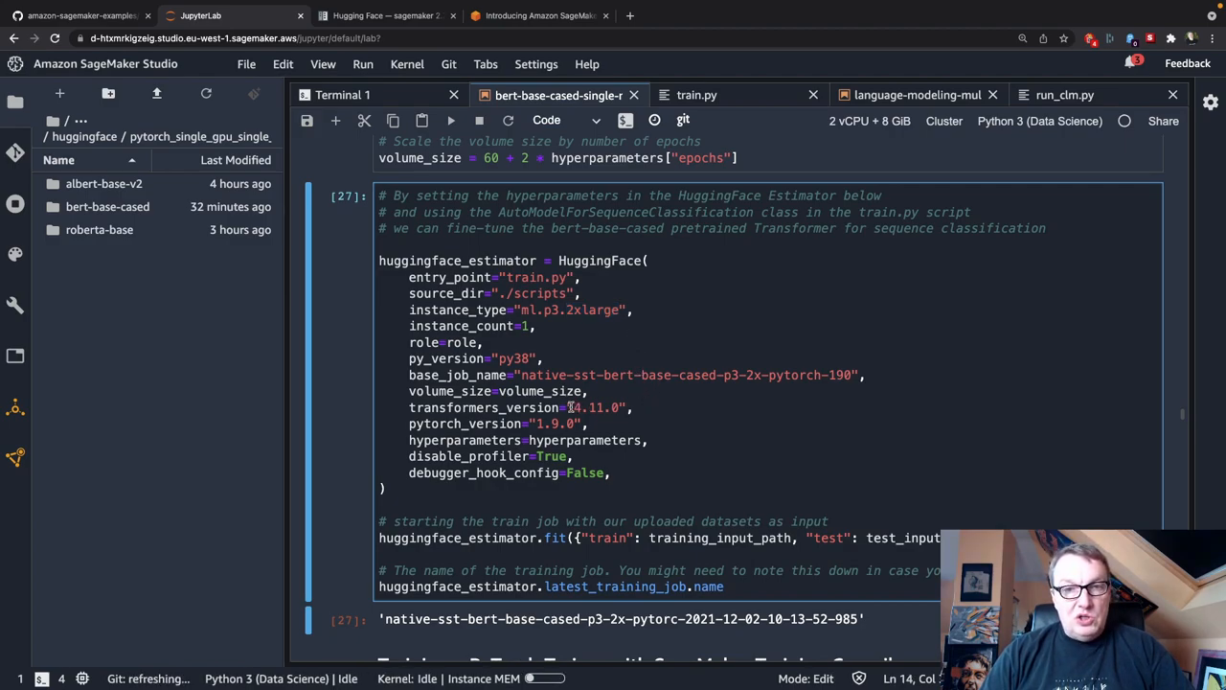
left_click_drag(571, 407, 629, 407)
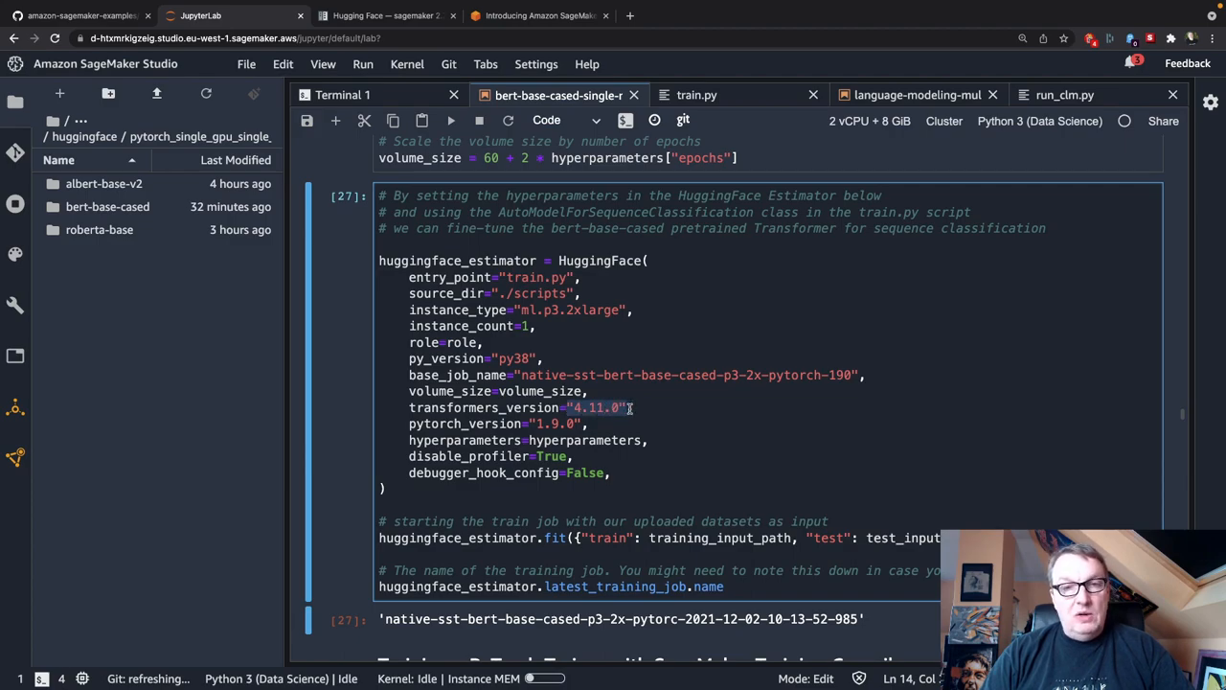
left_click(654, 439)
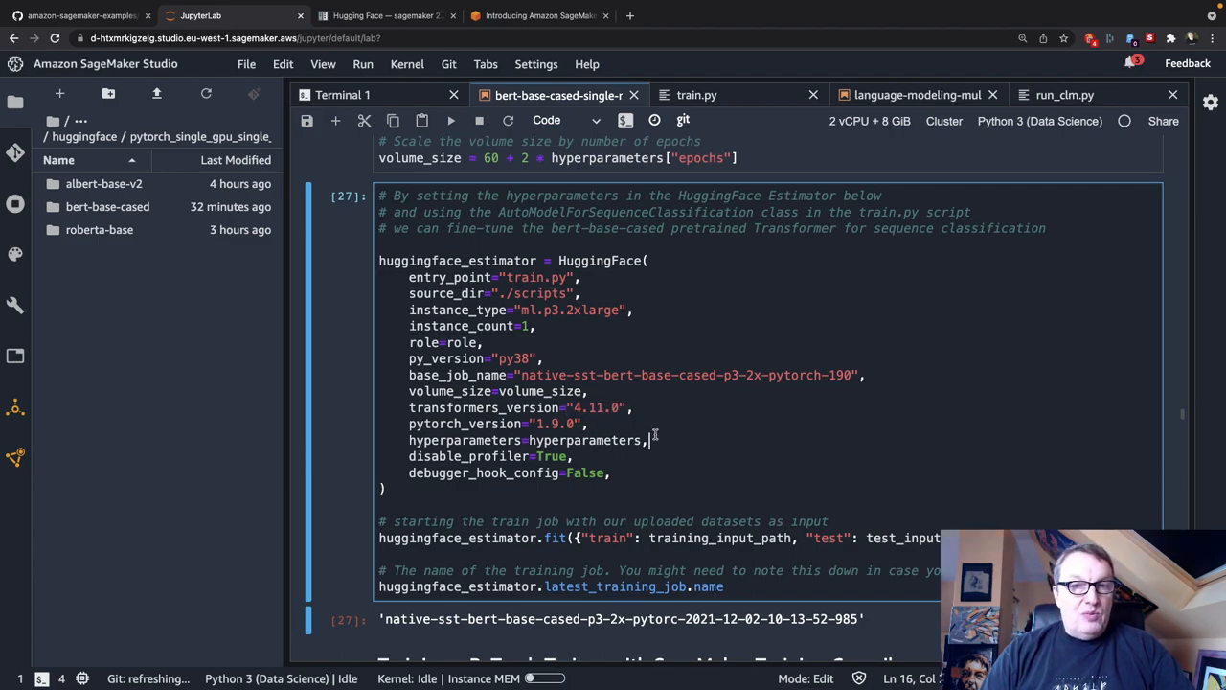
scroll(654, 436, "down", 3)
left_click(661, 427)
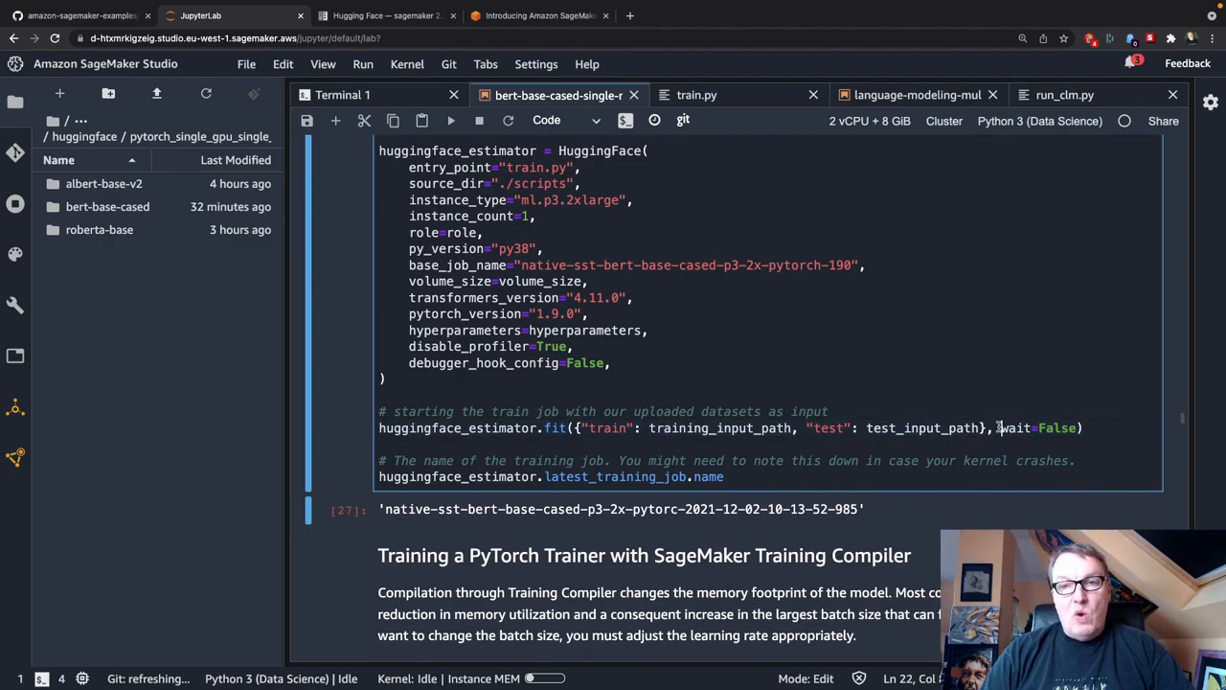
left_click_drag(1001, 428, 1082, 427)
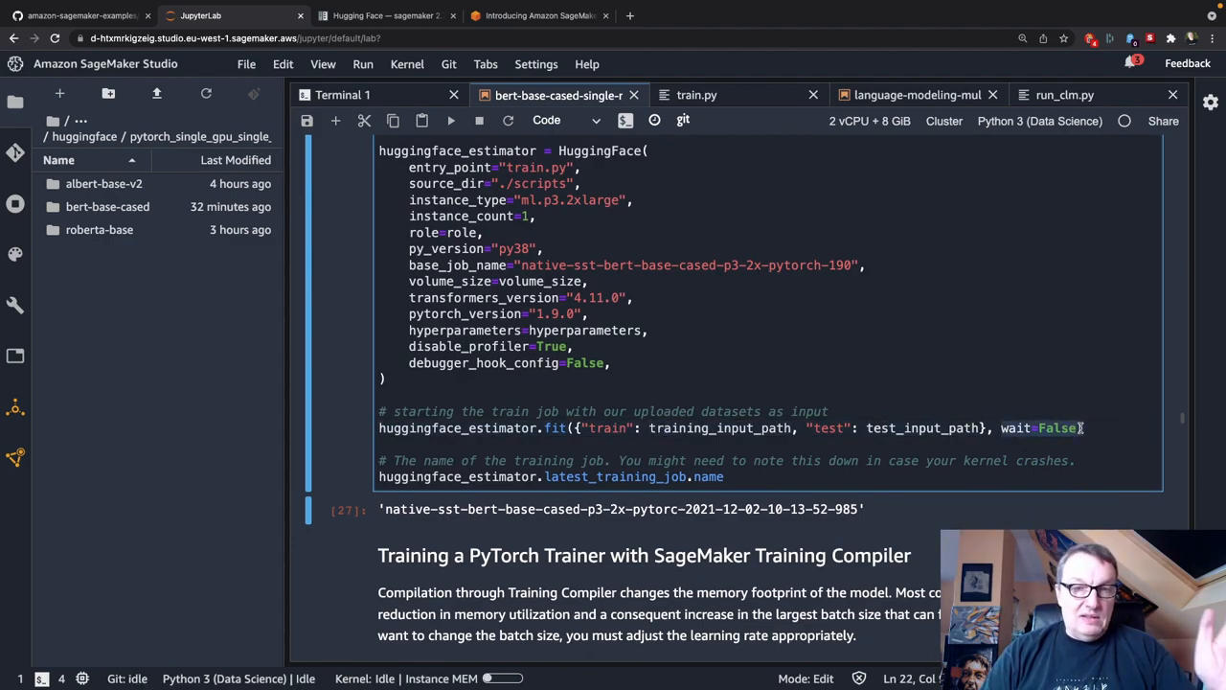
left_click(905, 443)
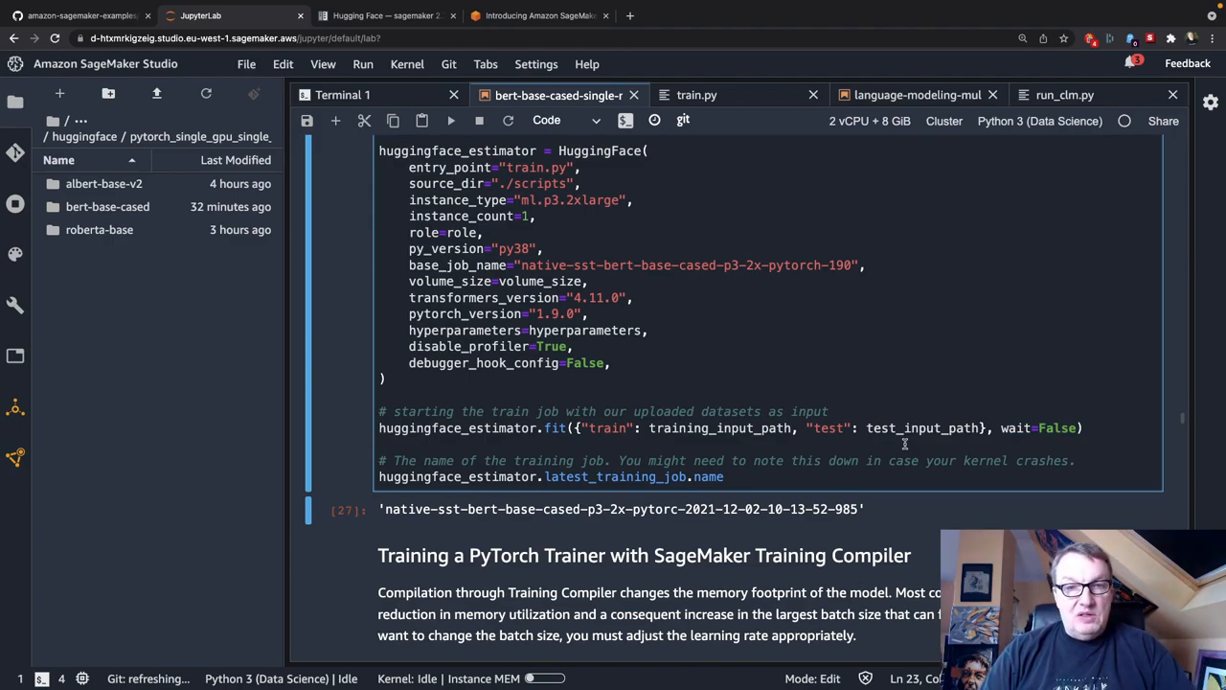
scroll(704, 409, "down", 1)
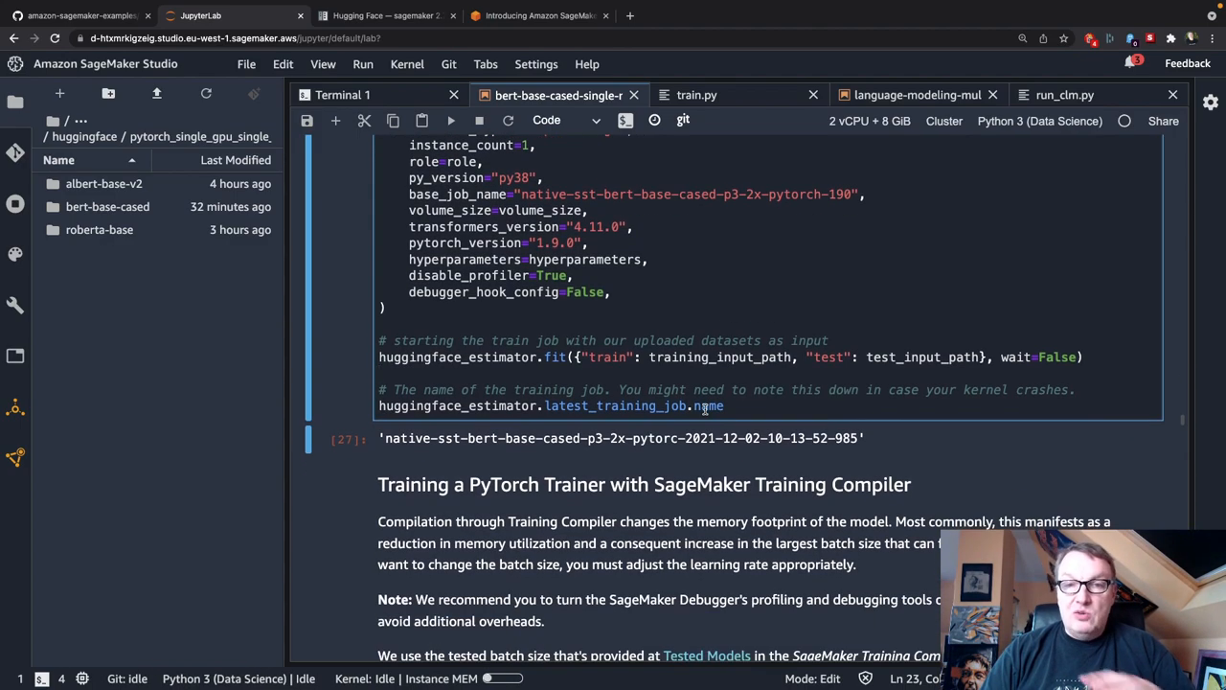
scroll(706, 409, "down", 1)
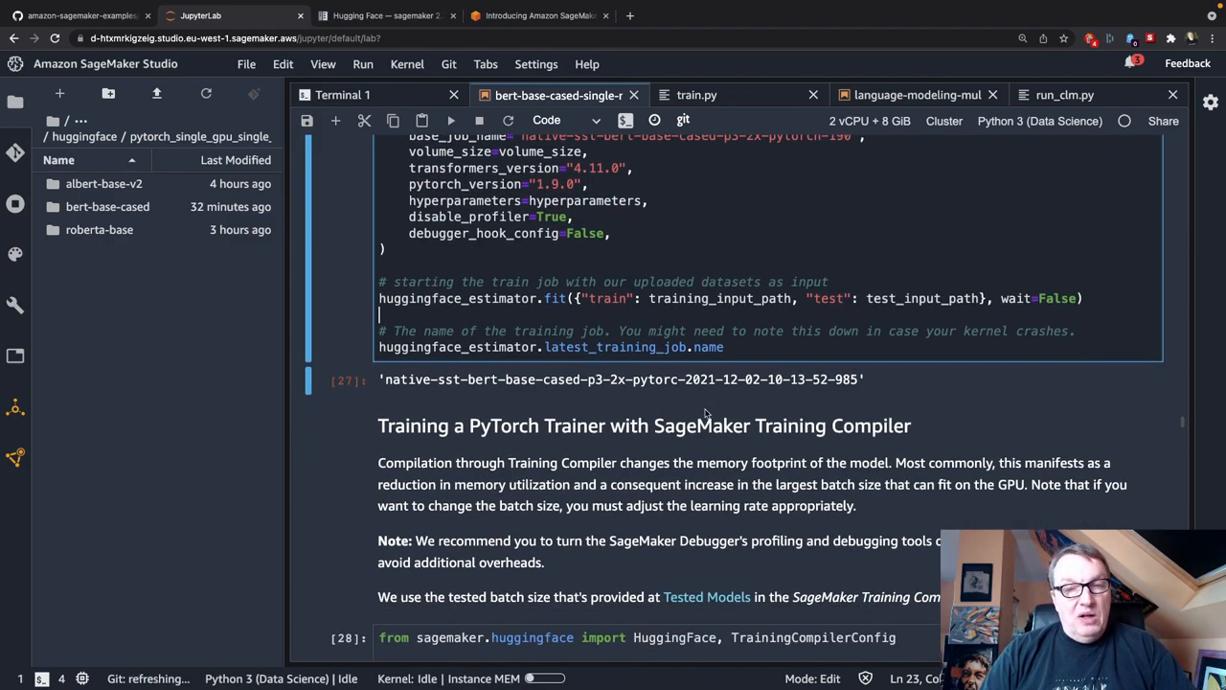
scroll(704, 418, "down", 1)
scroll(704, 419, "down", 1)
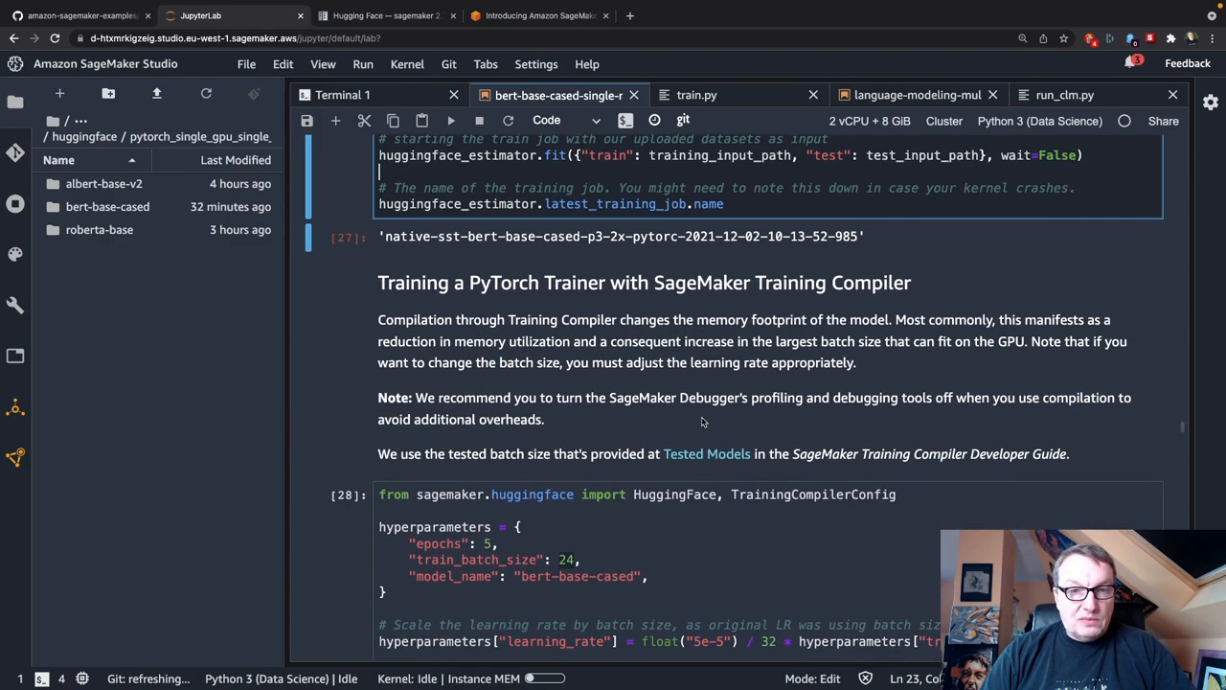
left_click(697, 503)
scroll(697, 503, "down", 2)
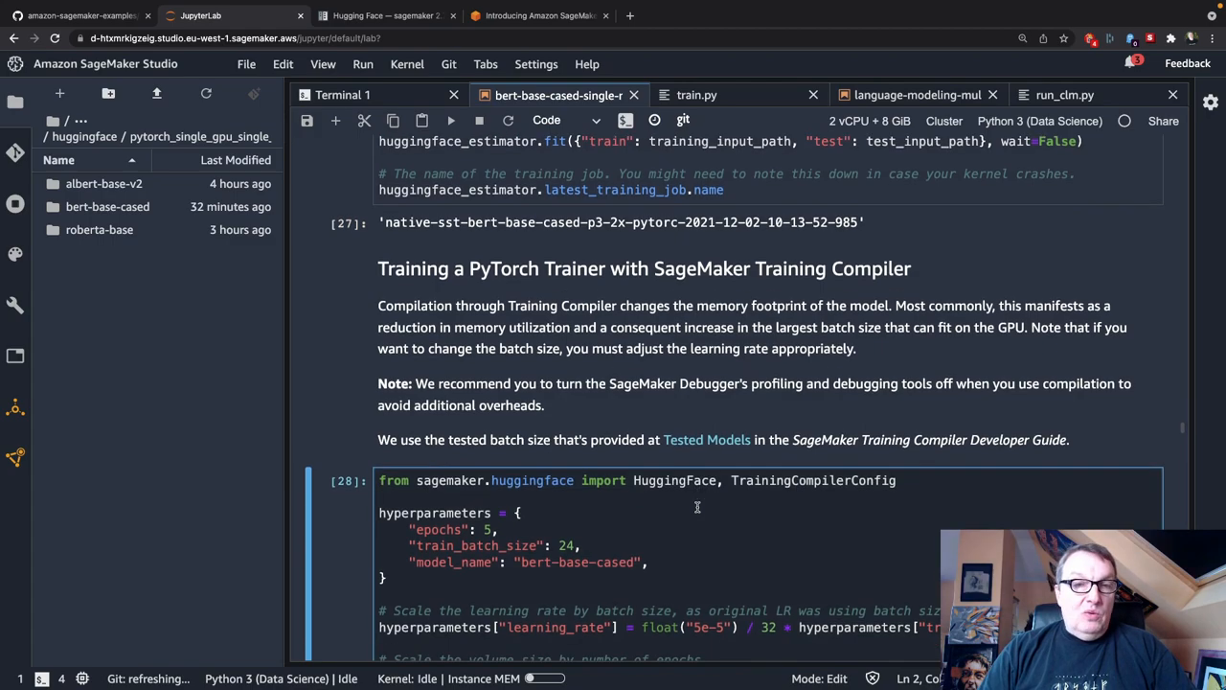
scroll(697, 506, "down", 1)
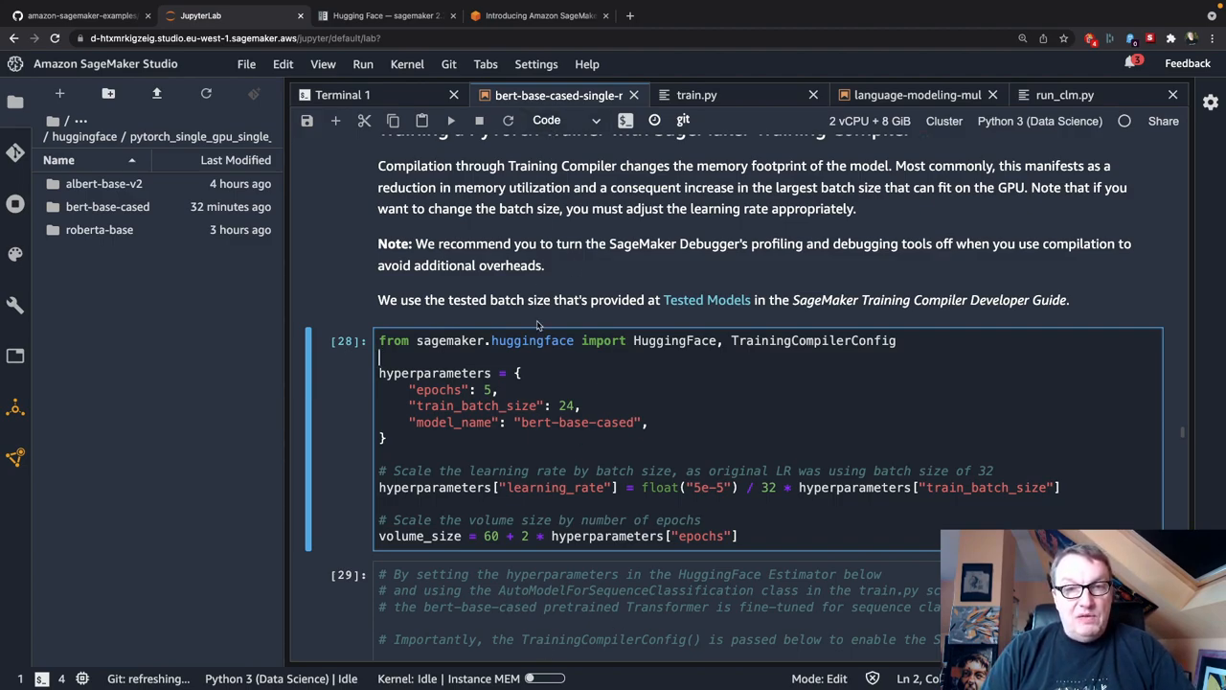
left_click(542, 402)
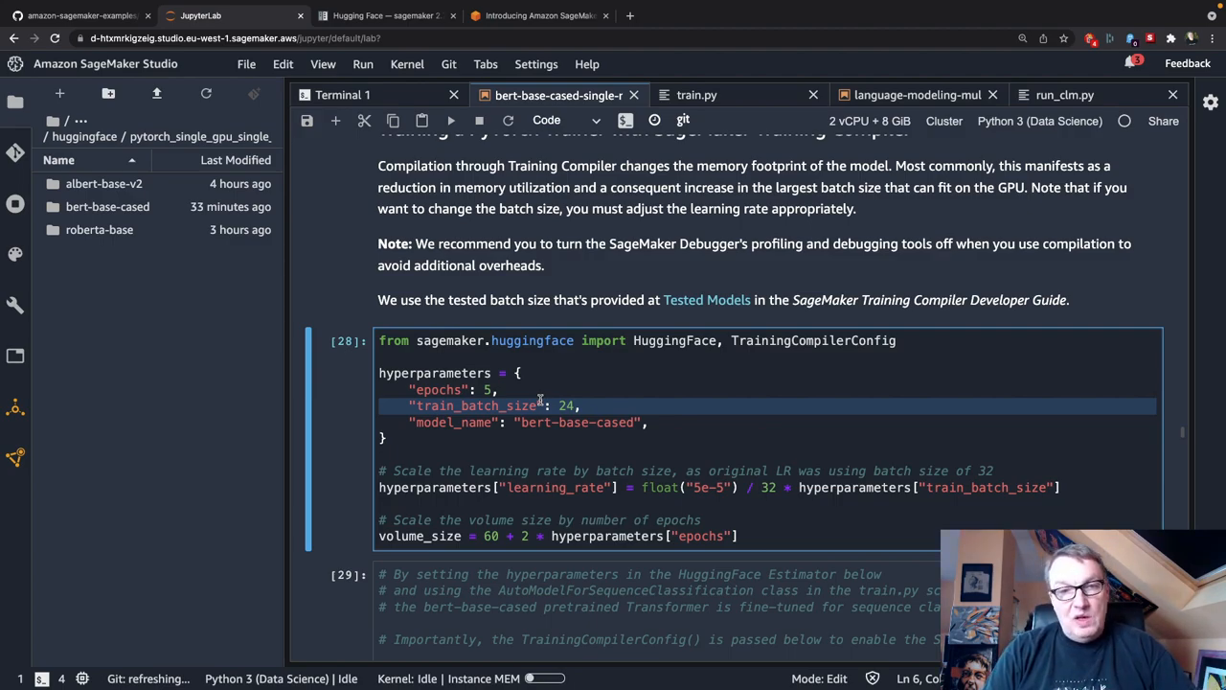
left_click(580, 405)
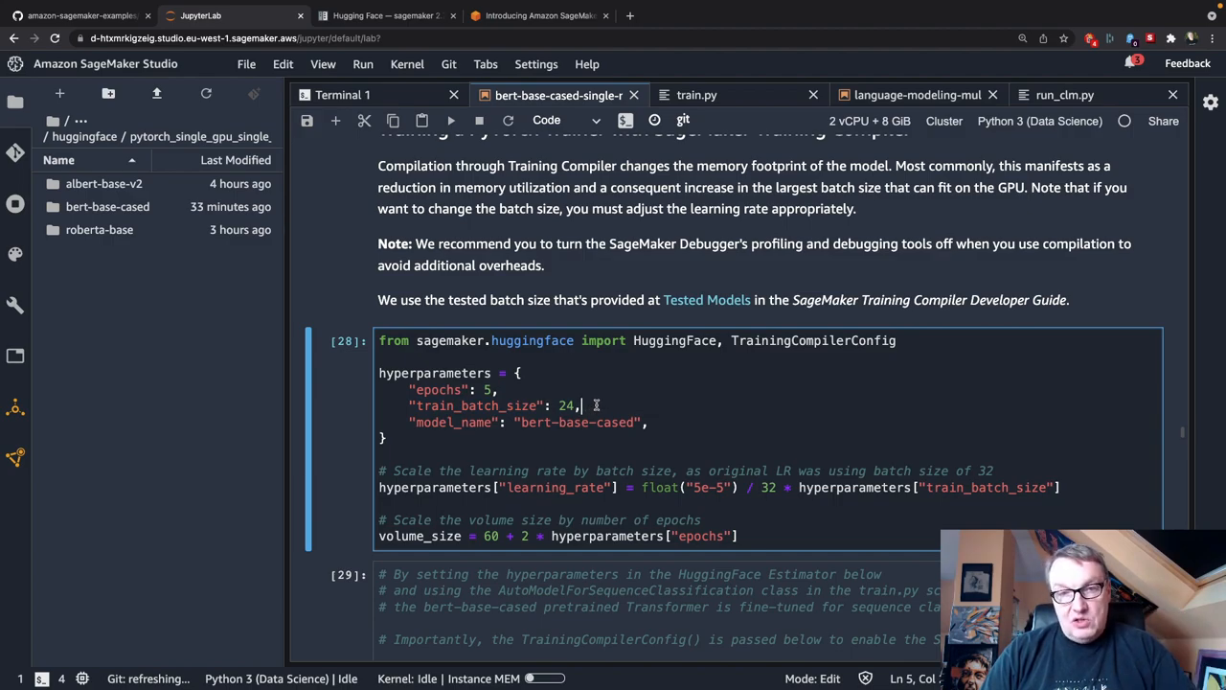
double_click(574, 405)
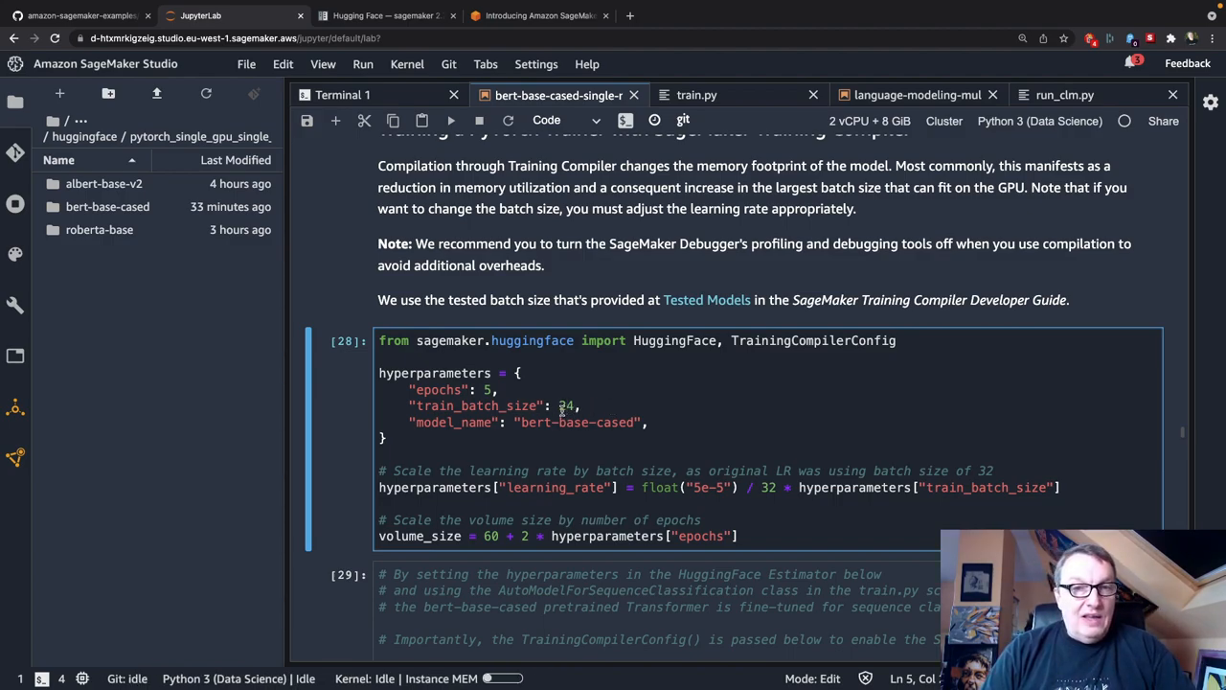
double_click(565, 405)
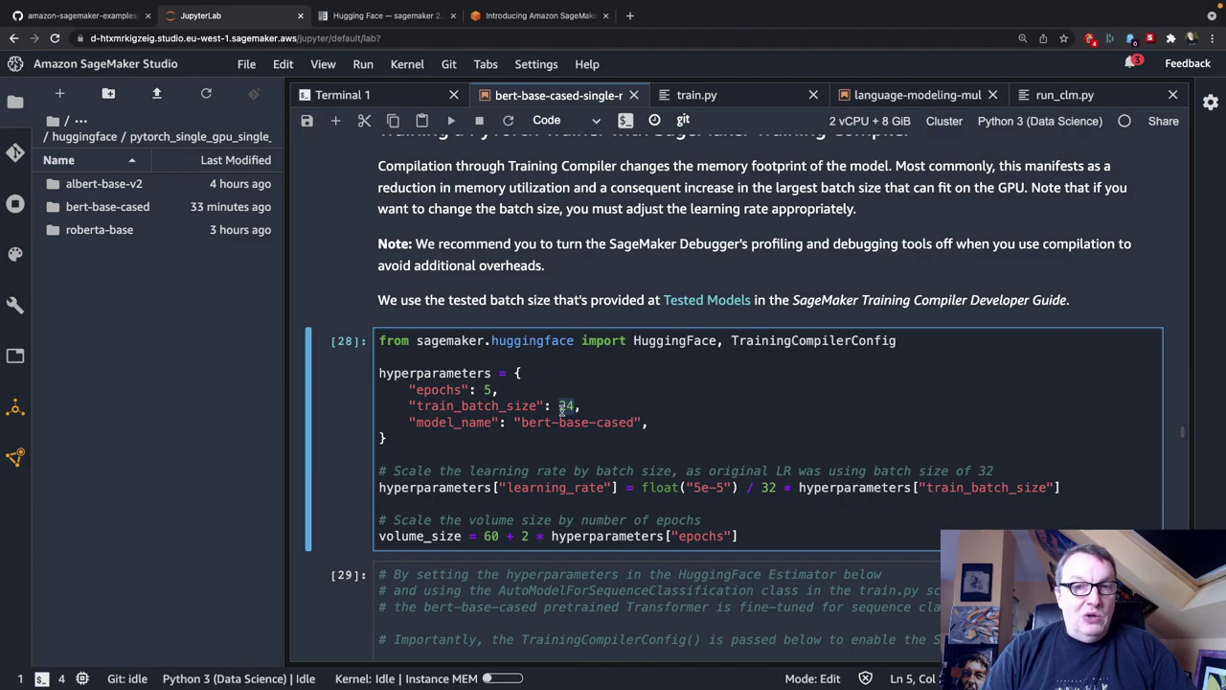
left_click(673, 421)
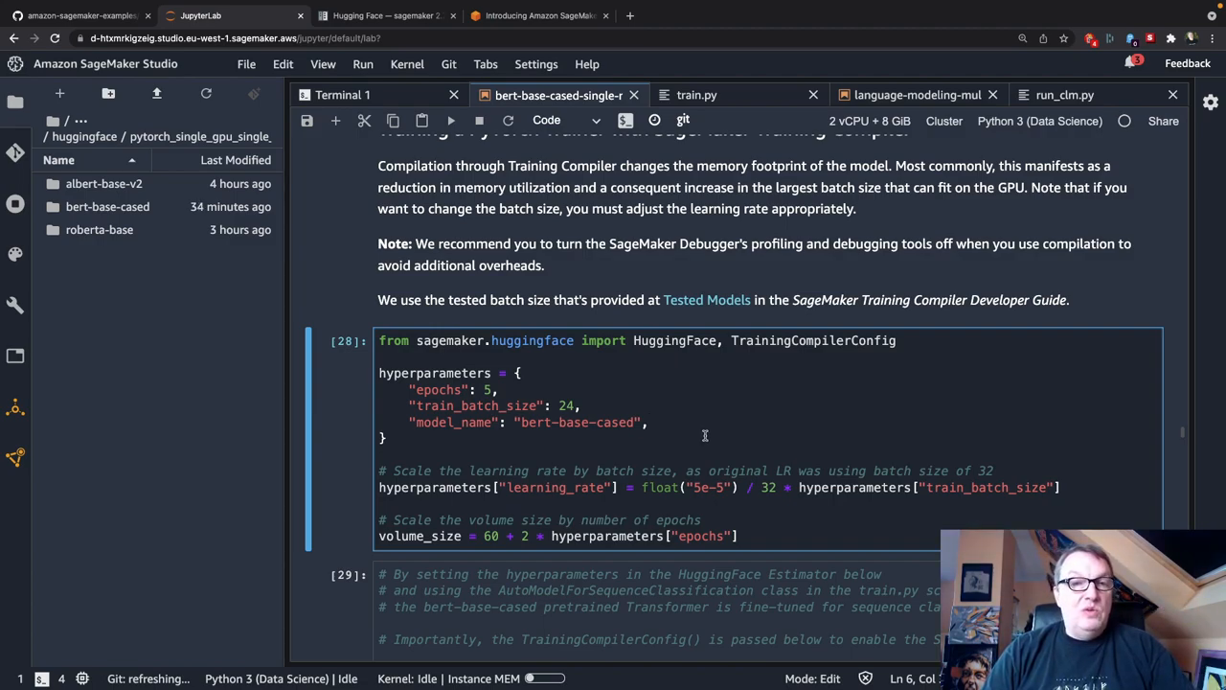
scroll(704, 435, "down", 2)
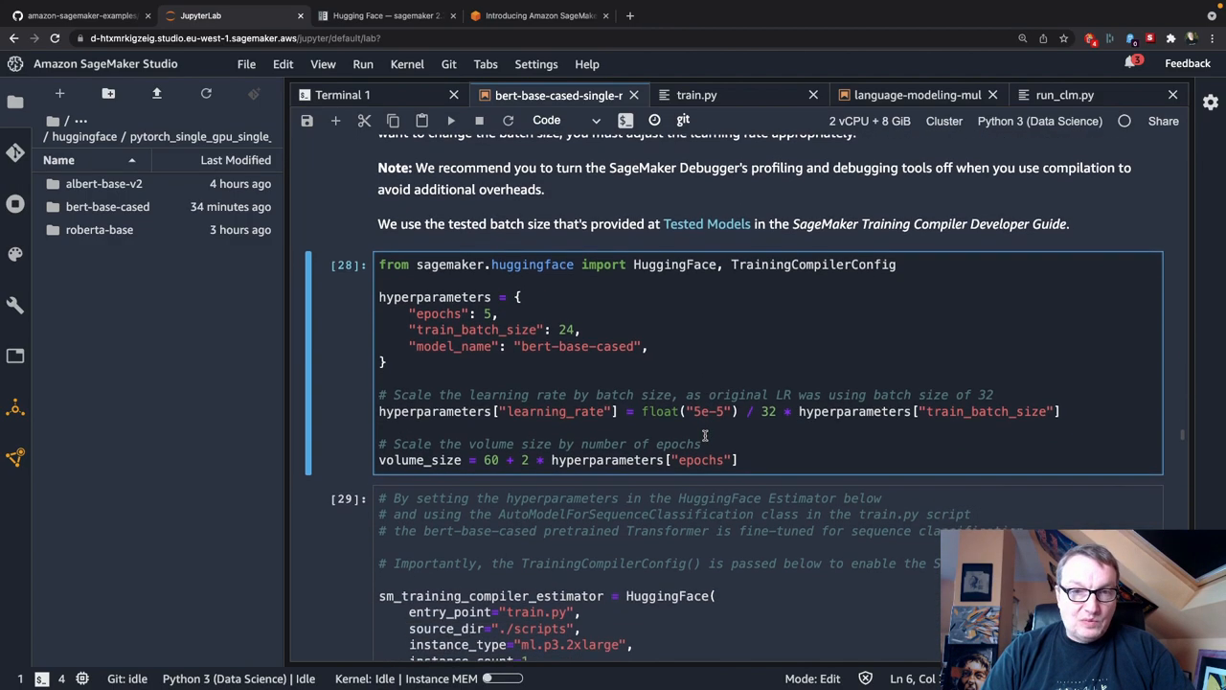
scroll(704, 436, "down", 3)
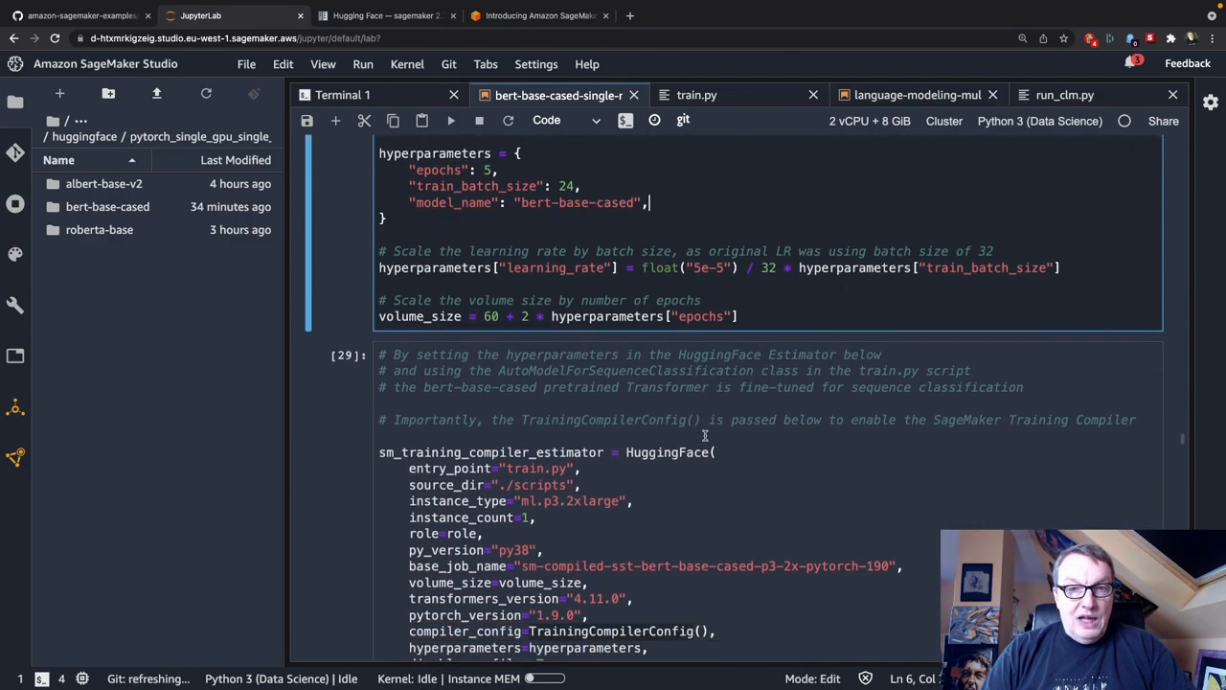
scroll(704, 436, "down", 3)
scroll(704, 436, "down", 2)
scroll(704, 436, "down", 1)
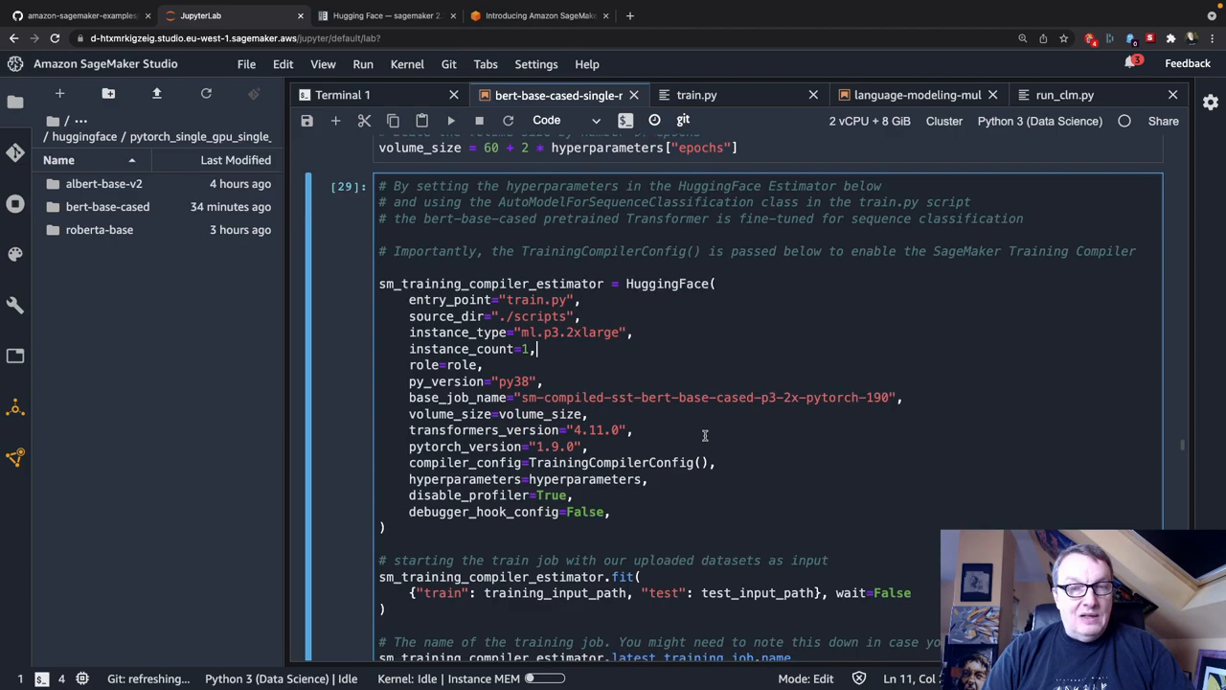
scroll(704, 436, "down", 1)
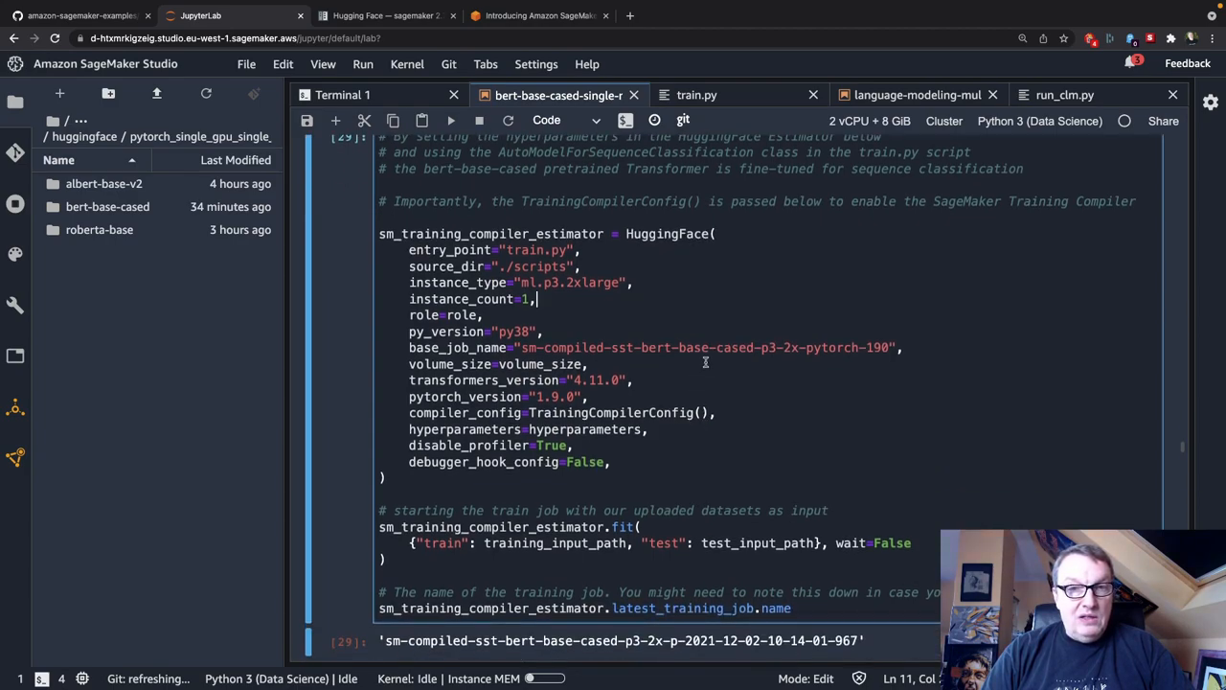
triple_click(466, 416)
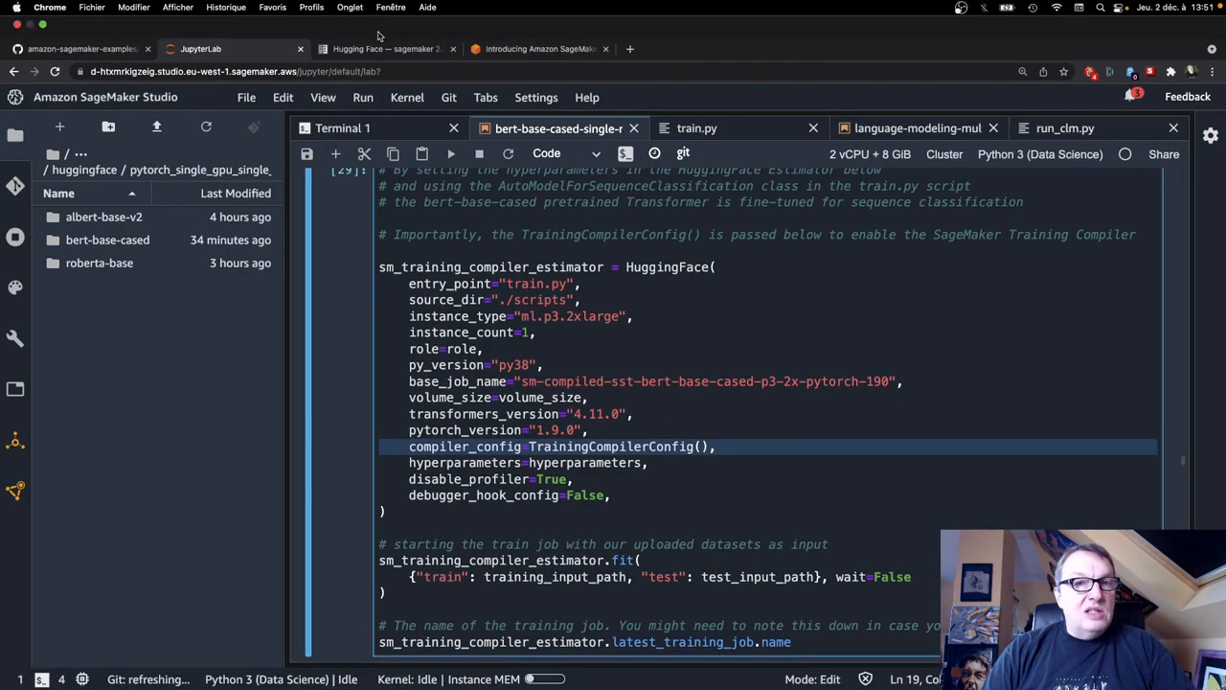
Step: Show the SDK docs TrainingCompilerConfig reference and zoom it in for reading
left_click(383, 49)
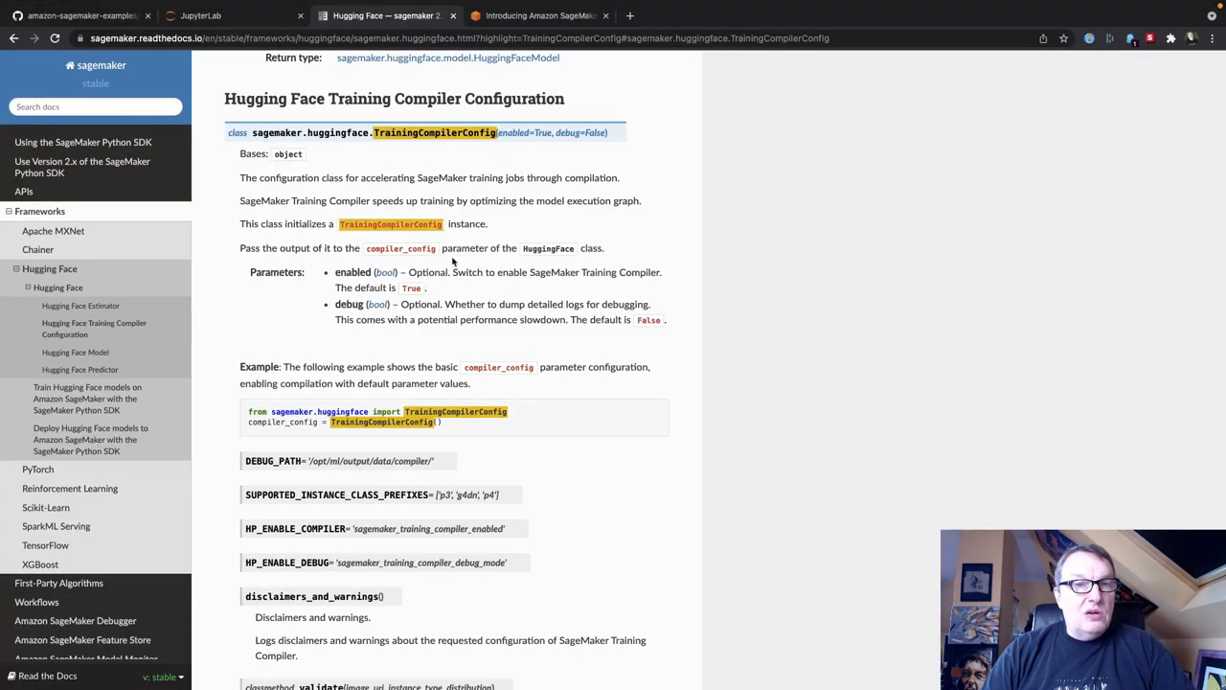
mouse_move(426, 132)
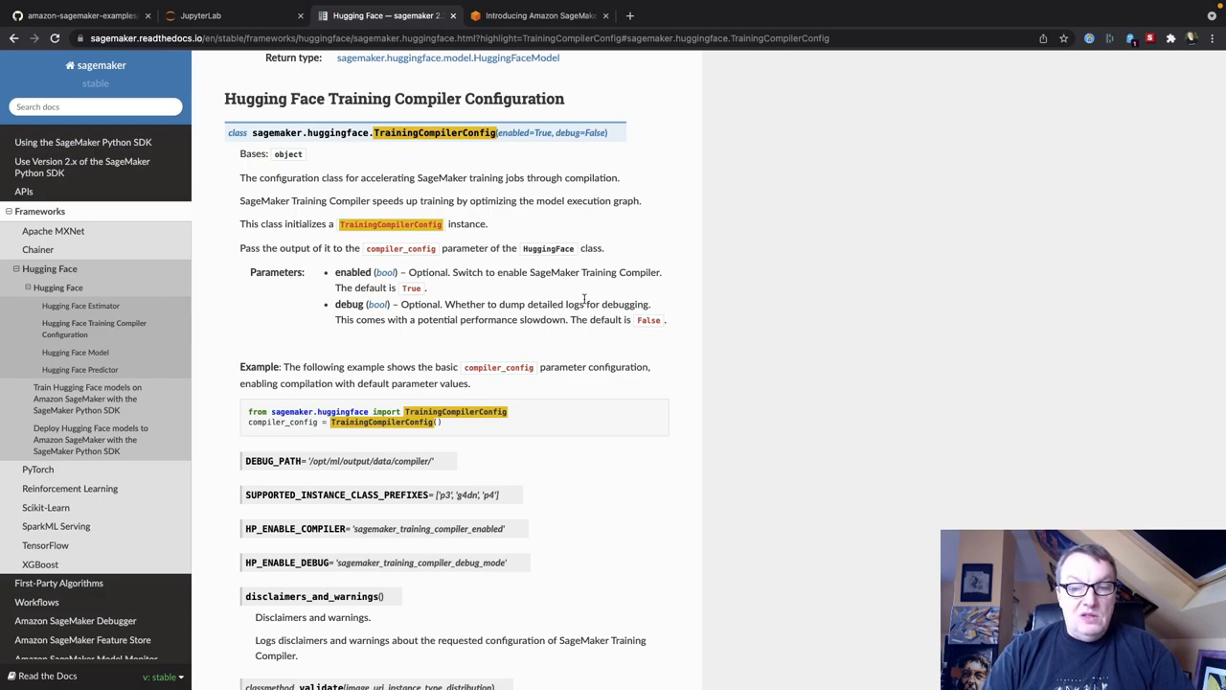
key("ctrl+plus")
key("ctrl+plus")
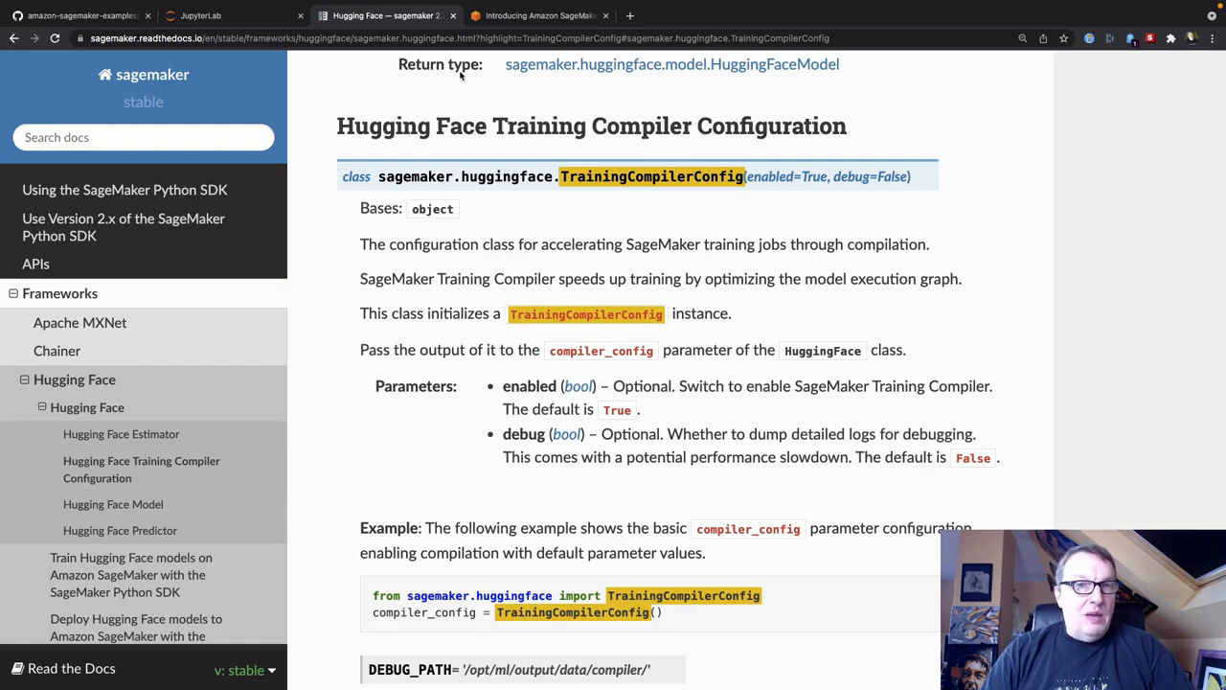
Step: Return to the notebook's 'Wait for the training jobs to complete' and Analysis and Results cells
left_click(245, 15)
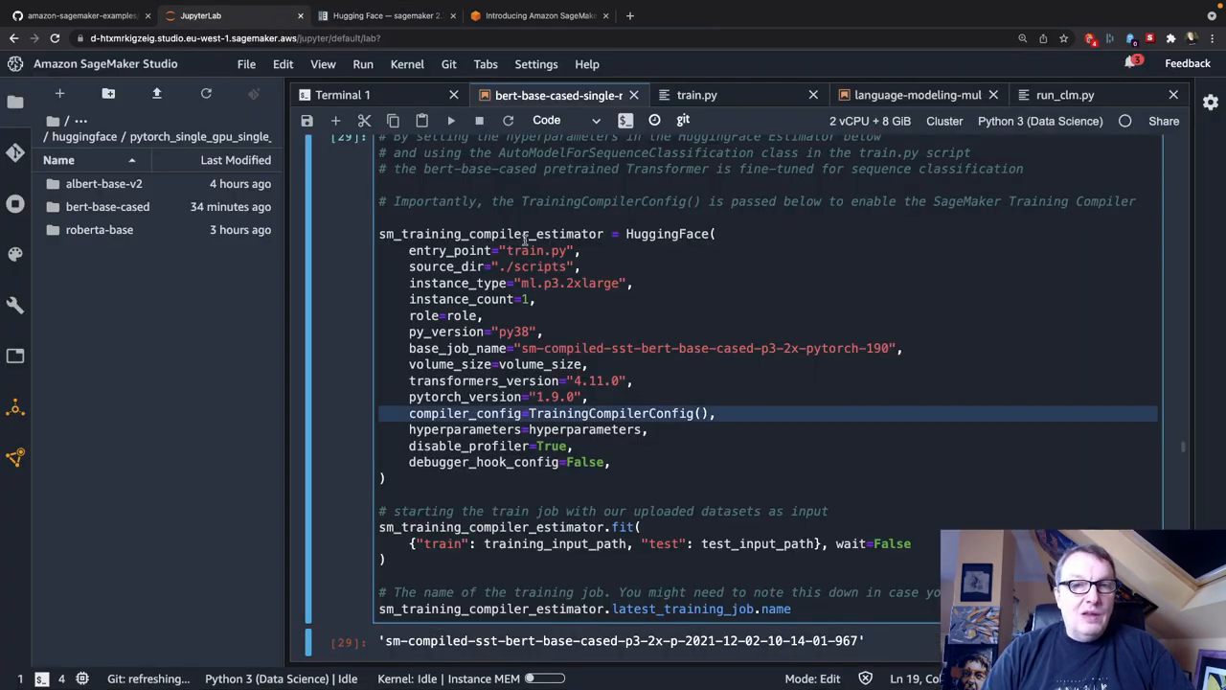
scroll(532, 384, "down", 2)
scroll(574, 458, "down", 2)
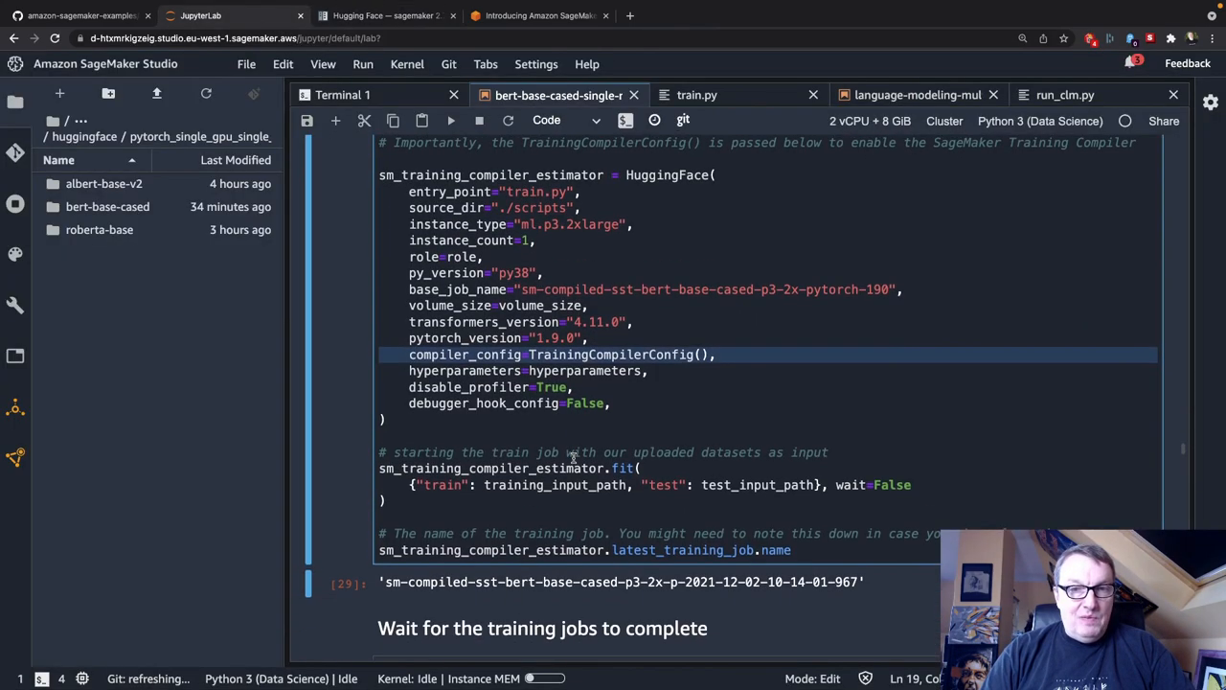
scroll(574, 479, "down", 1)
scroll(574, 484, "down", 1)
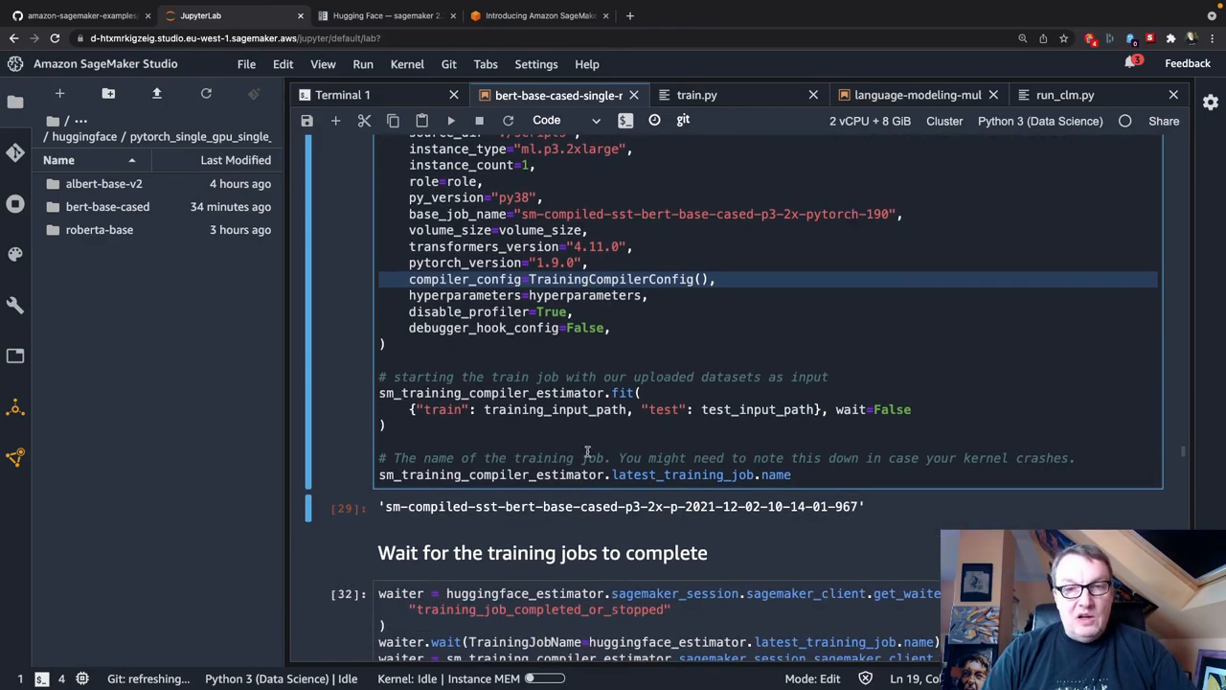
scroll(588, 450, "down", 2)
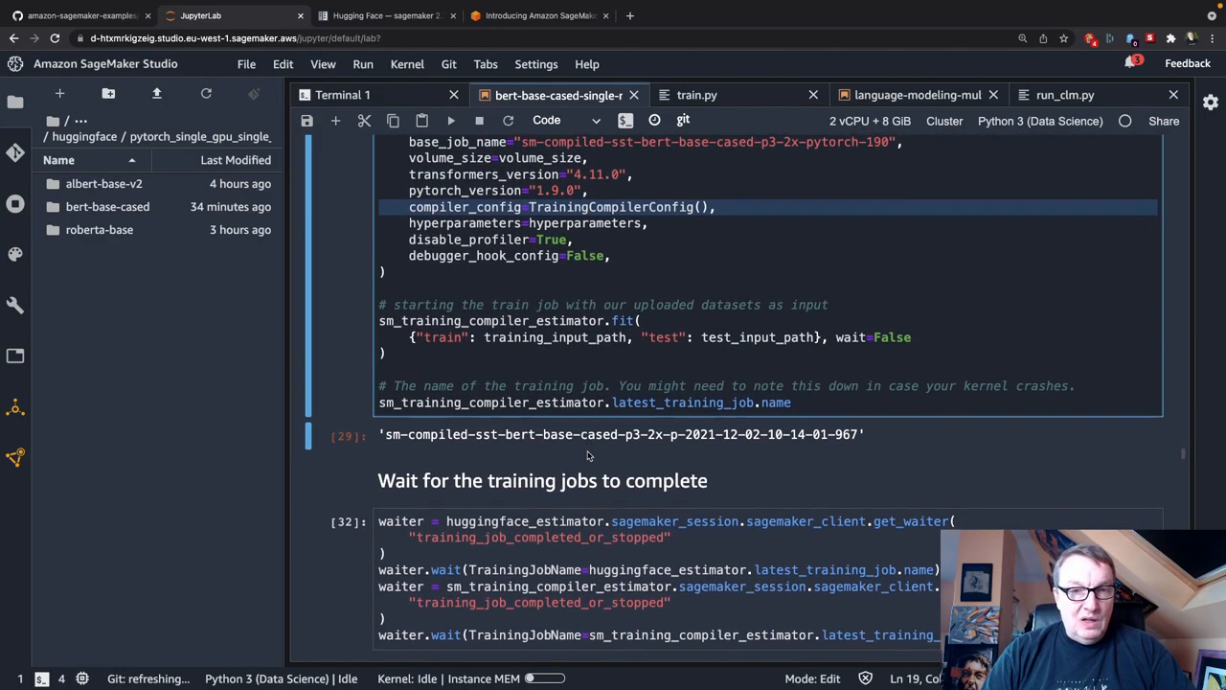
scroll(587, 451, "down", 2)
scroll(587, 450, "down", 1)
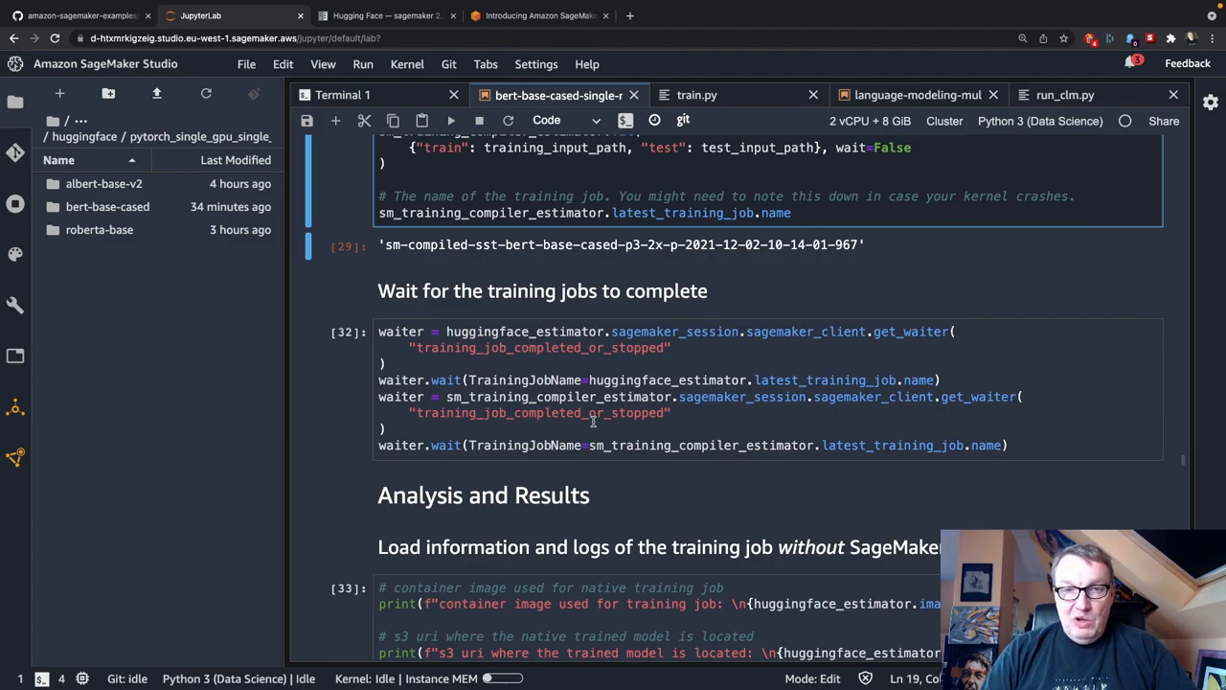
scroll(592, 422, "down", 2)
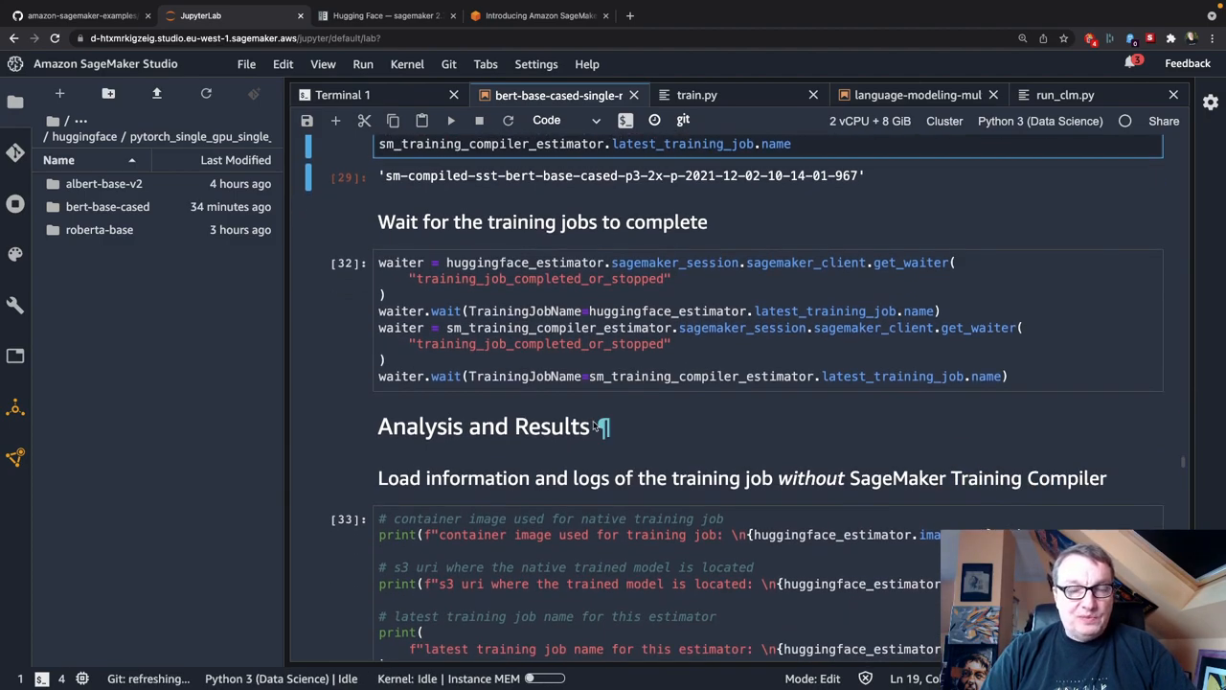
scroll(594, 426, "down", 2)
scroll(594, 425, "down", 2)
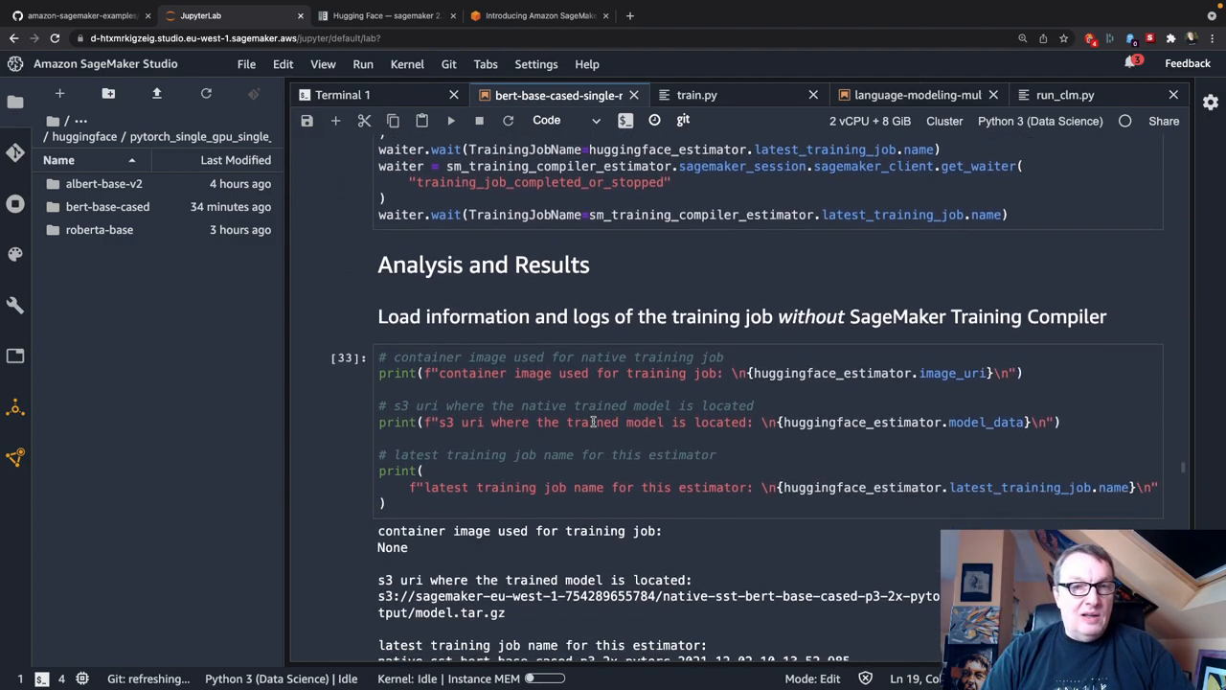
scroll(594, 426, "down", 1)
scroll(594, 426, "down", 2)
scroll(593, 425, "down", 2)
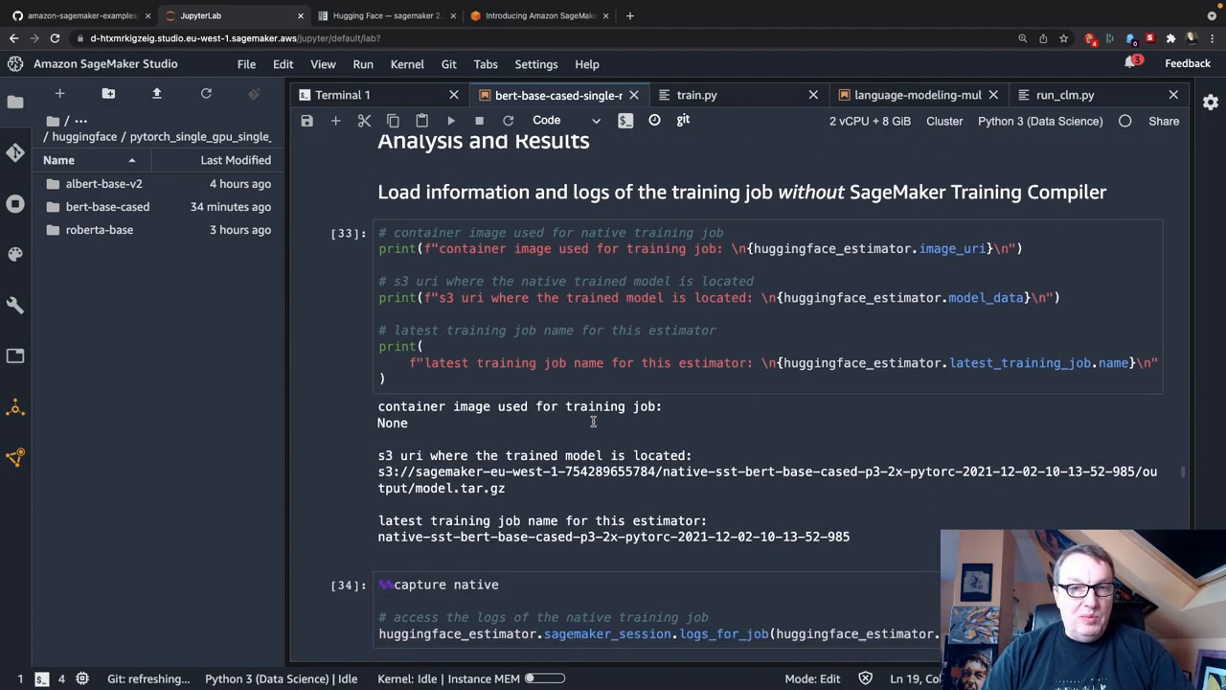
scroll(594, 426, "down", 1)
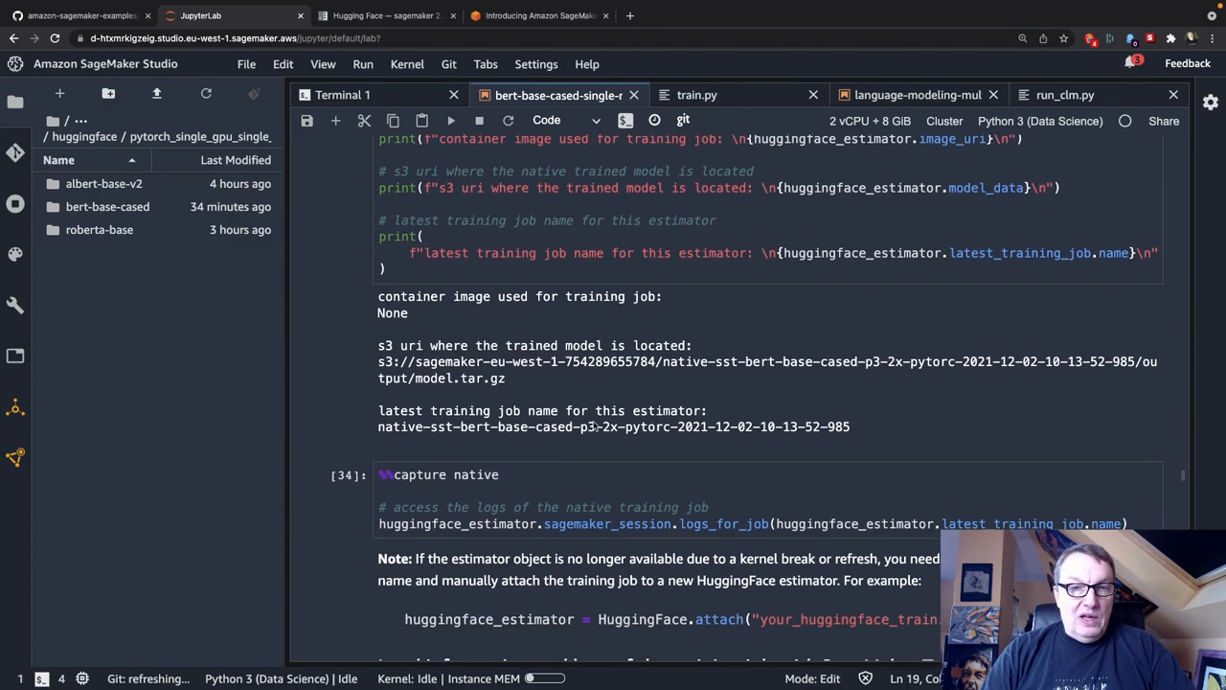
scroll(594, 425, "down", 2)
scroll(593, 425, "down", 2)
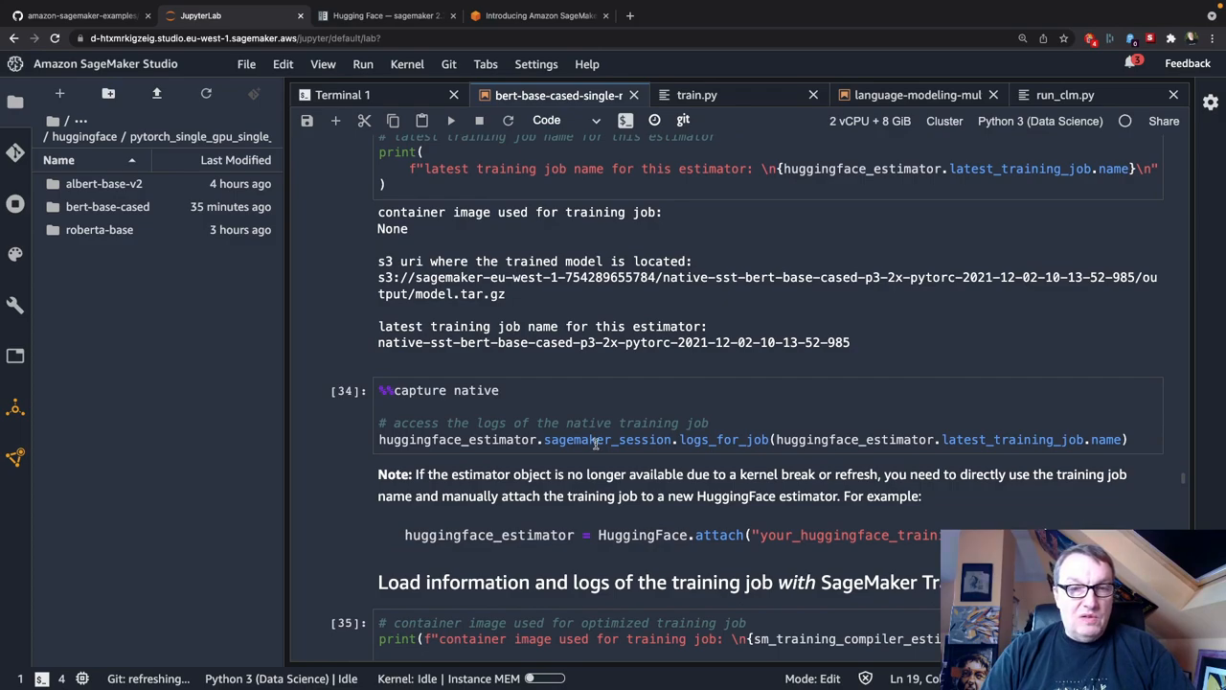
scroll(594, 444, "down", 3)
scroll(594, 444, "down", 2)
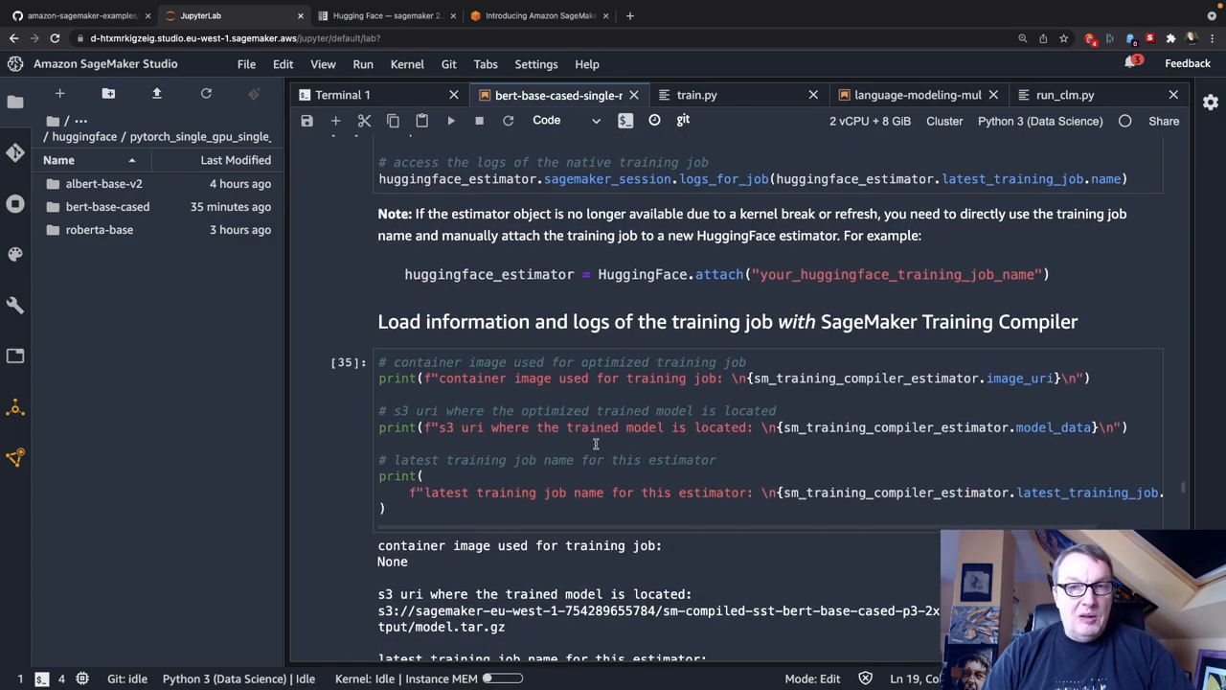
scroll(594, 444, "down", 1)
scroll(594, 444, "down", 1)
scroll(594, 445, "down", 1)
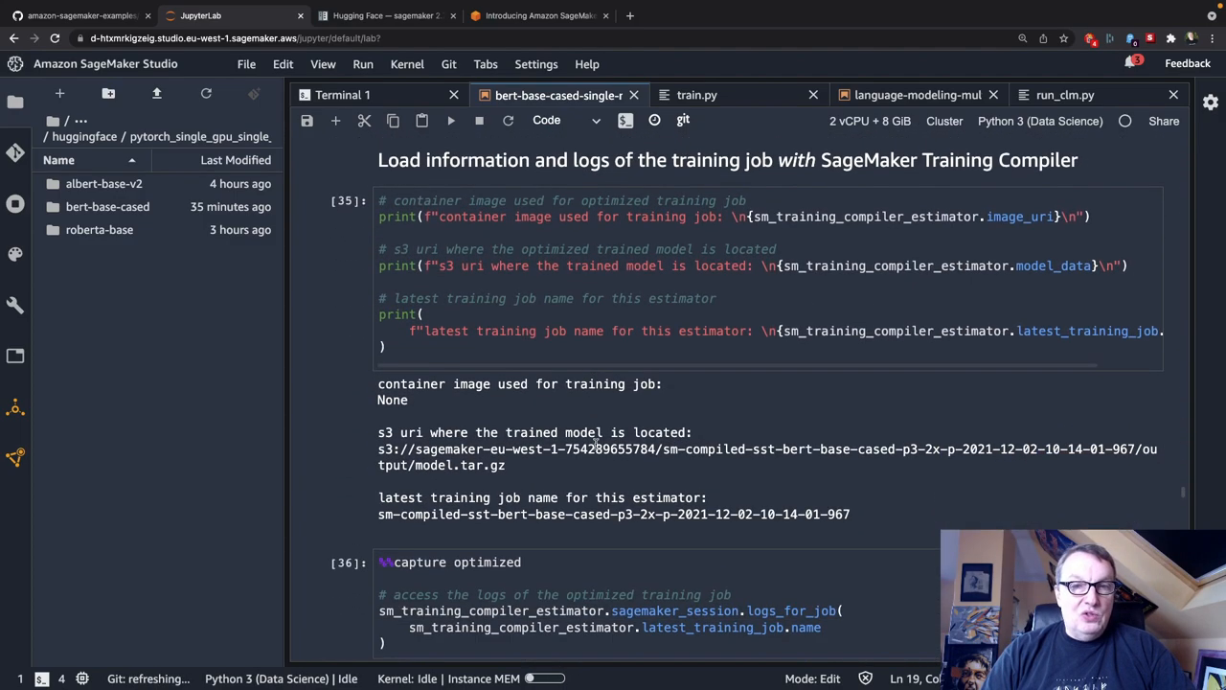
scroll(594, 441, "down", 2)
scroll(594, 440, "down", 1)
scroll(594, 440, "down", 1)
scroll(594, 441, "down", 1)
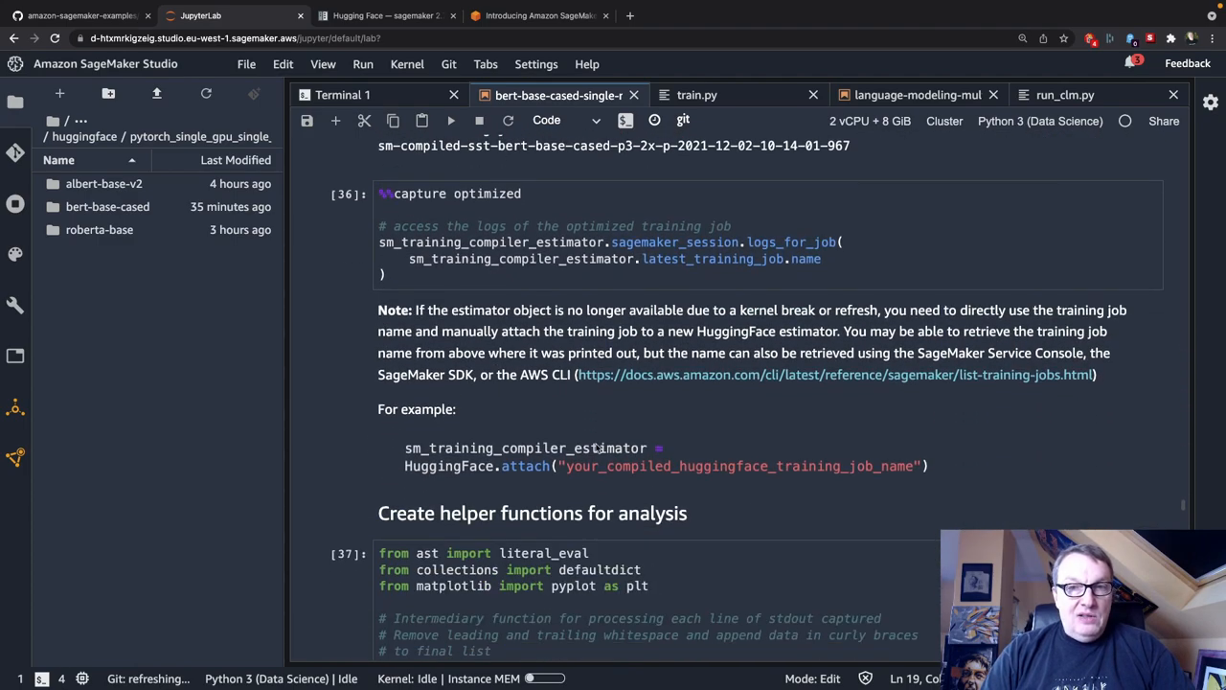
scroll(593, 444, "down", 1)
scroll(595, 447, "down", 1)
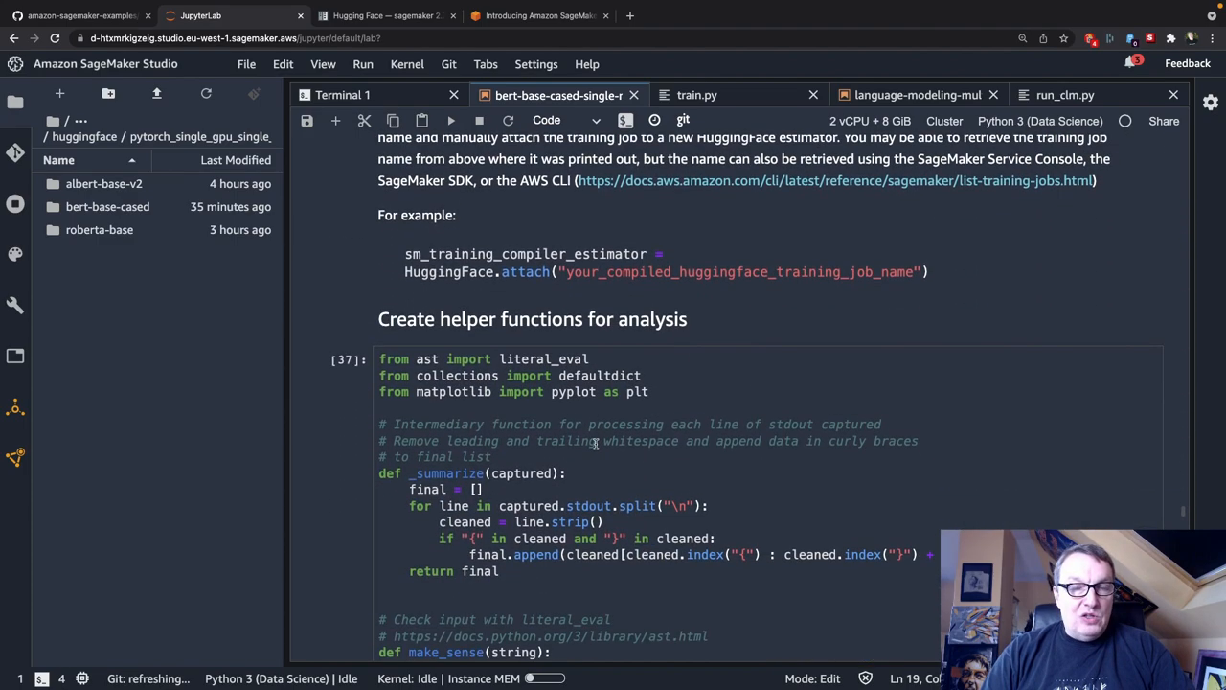
scroll(595, 446, "down", 2)
scroll(595, 444, "down", 2)
scroll(594, 445, "down", 1)
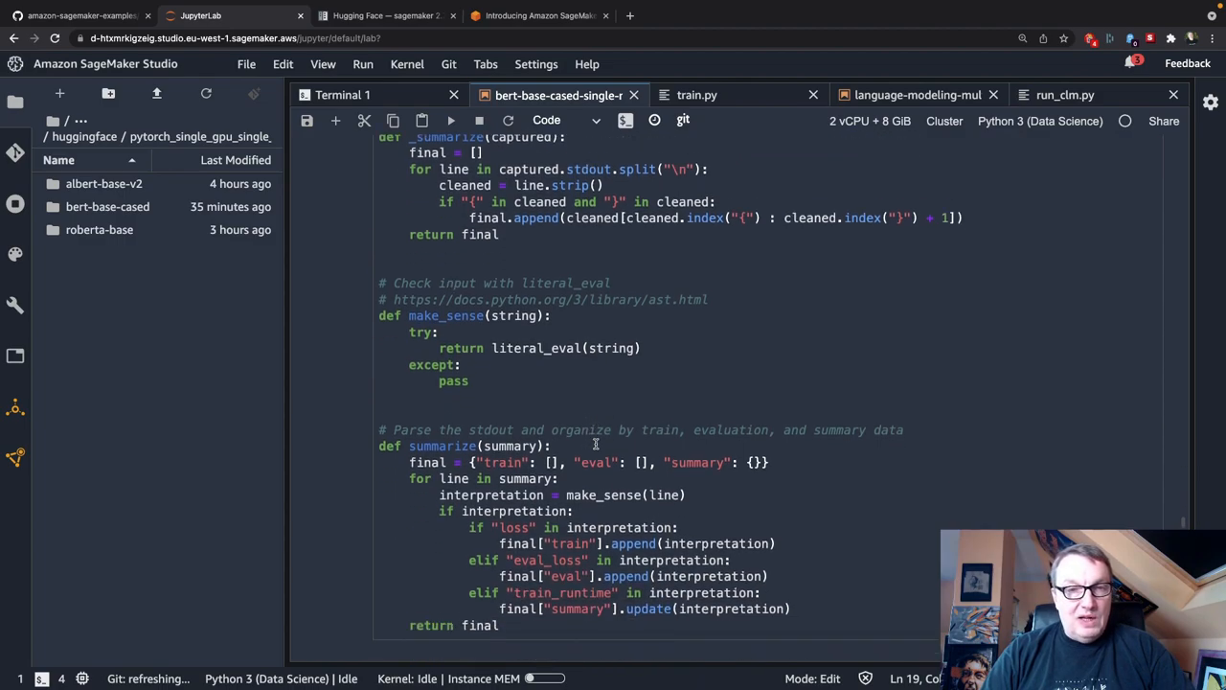
scroll(595, 445, "down", 1)
scroll(594, 444, "down", 1)
scroll(594, 444, "down", 1)
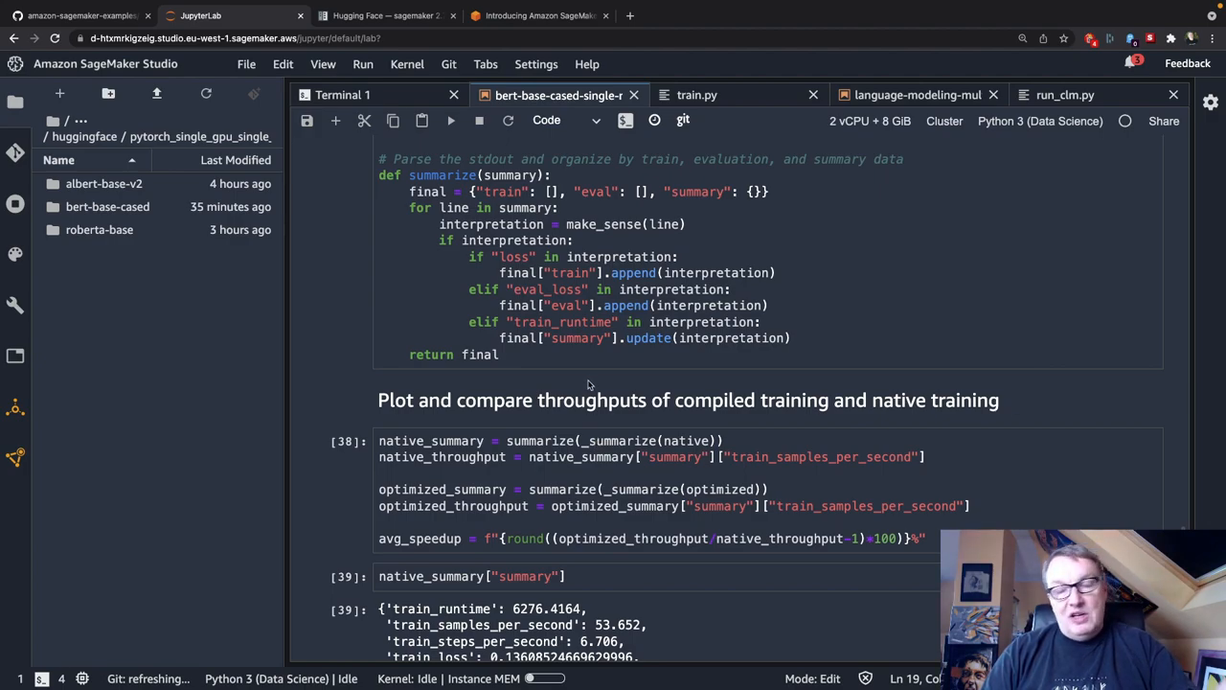
scroll(589, 382, "down", 1)
scroll(589, 382, "down", 2)
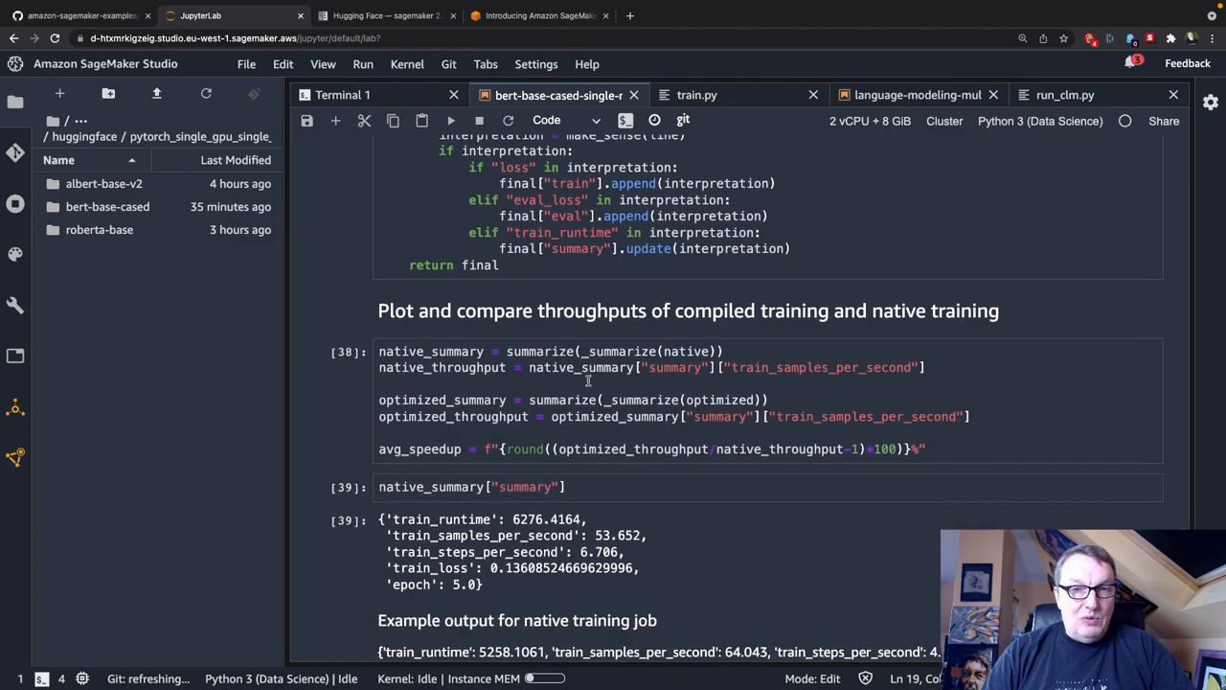
scroll(589, 382, "down", 1)
scroll(589, 382, "down", 1)
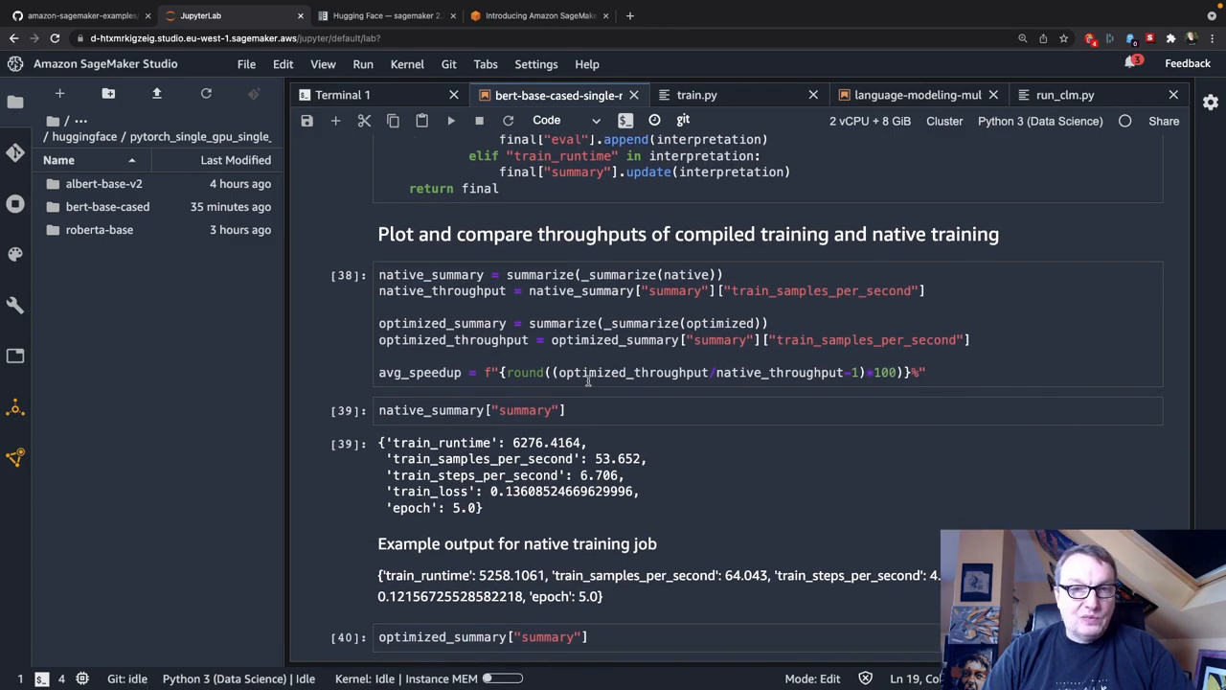
scroll(589, 382, "down", 1)
scroll(589, 382, "down", 1)
scroll(589, 382, "down", 1)
scroll(589, 383, "down", 1)
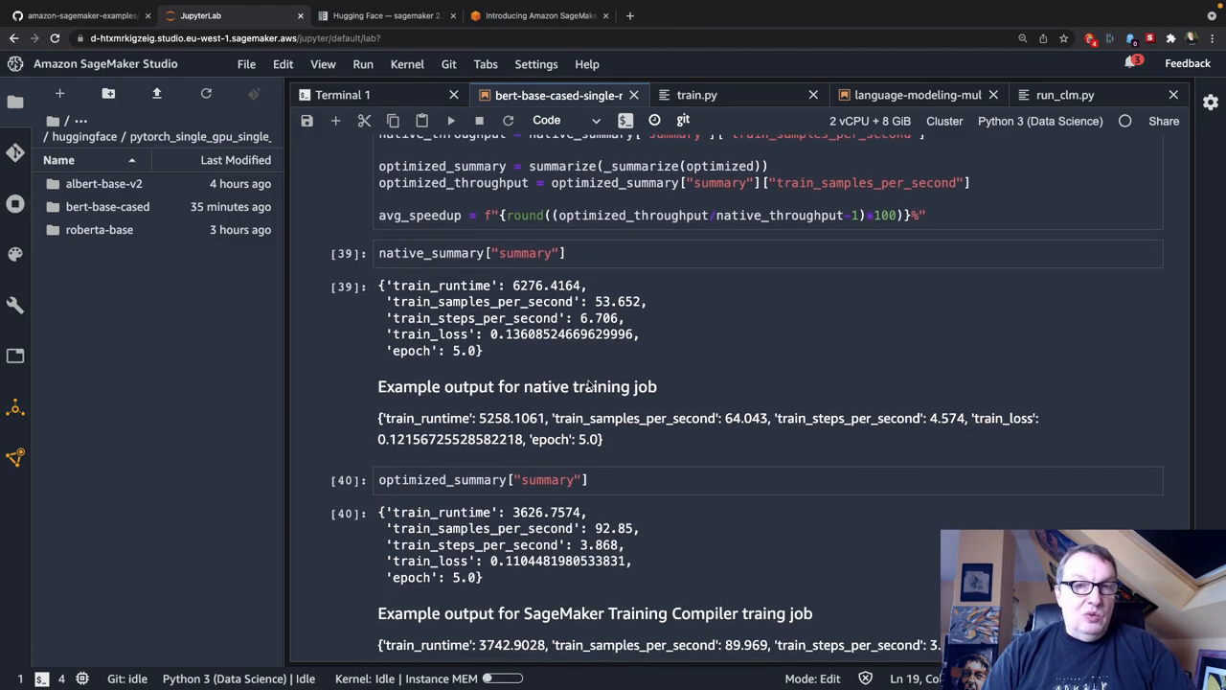
scroll(589, 382, "down", 1)
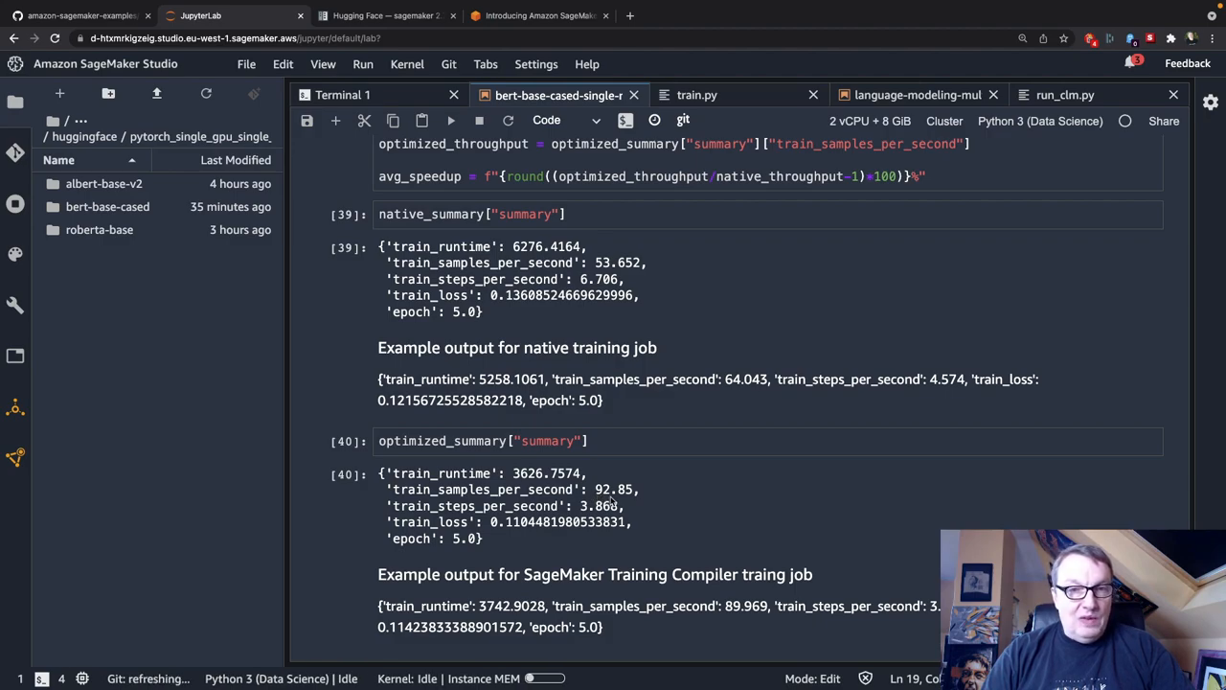
scroll(633, 501, "down", 1)
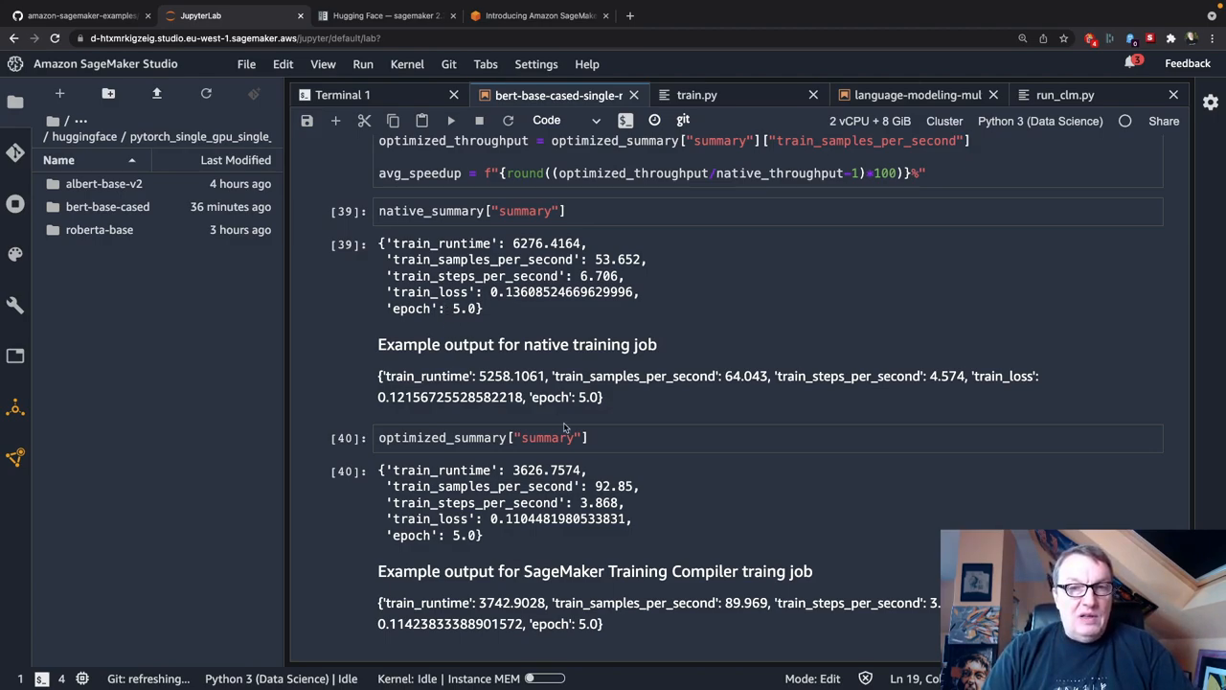
left_click(632, 473)
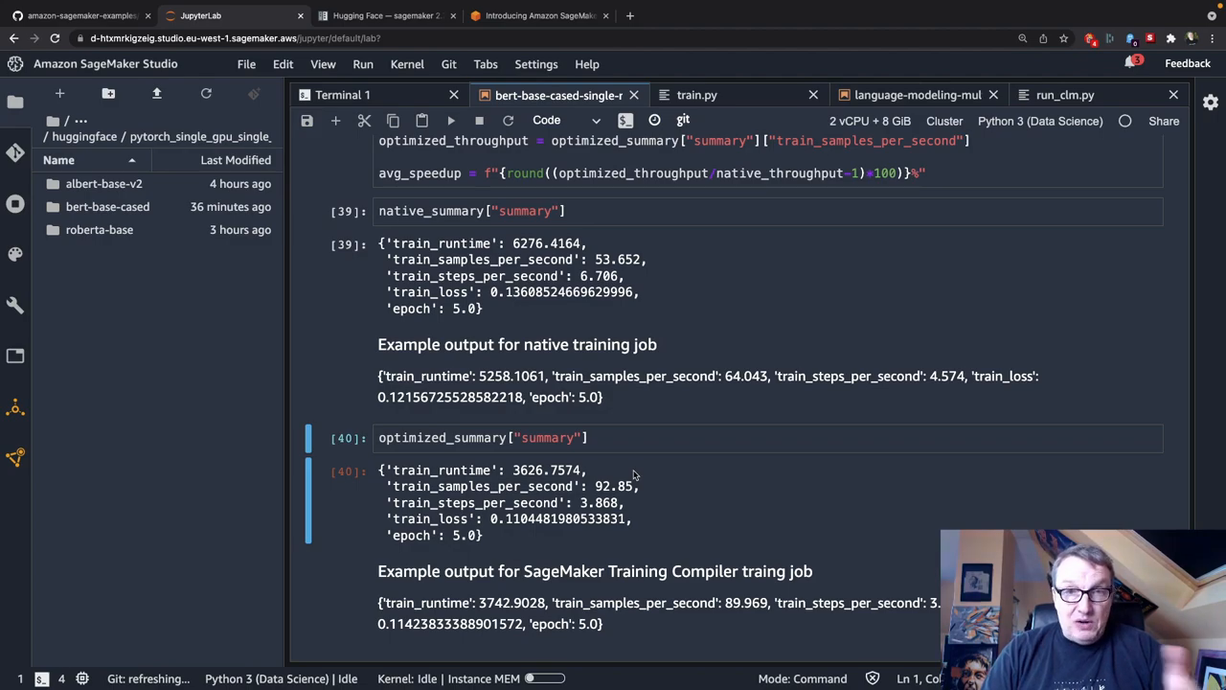
scroll(632, 473, "down", 2)
scroll(632, 473, "down", 2)
scroll(632, 473, "down", 1)
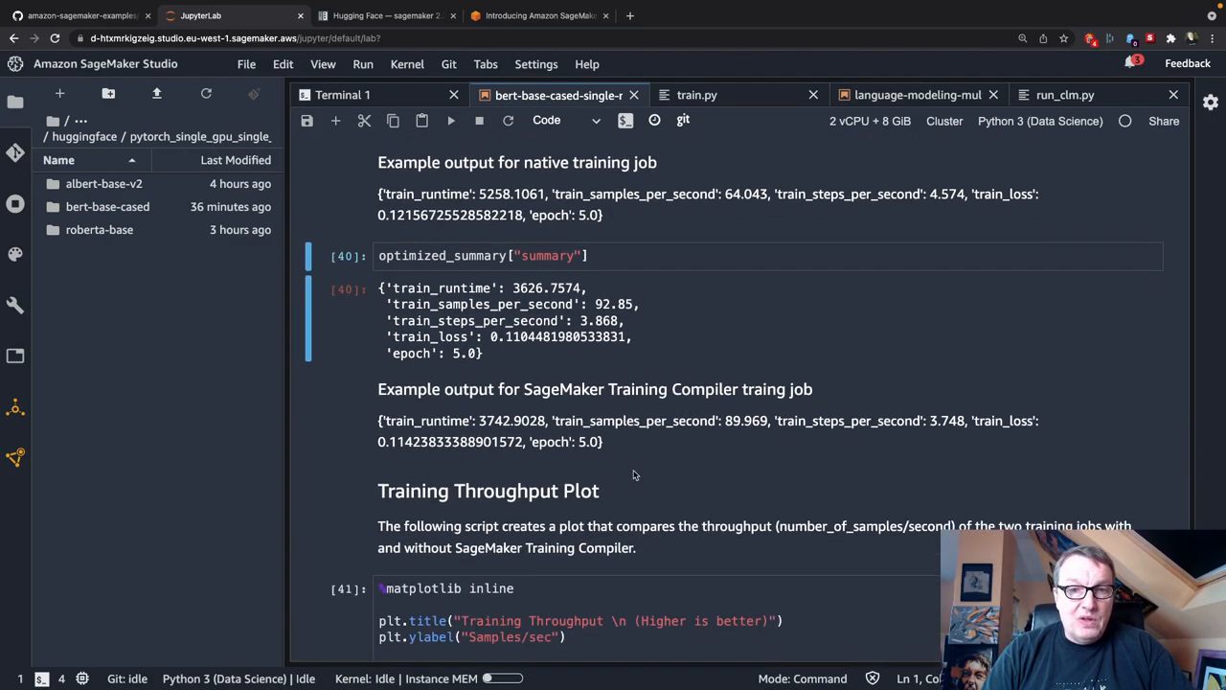
scroll(632, 474, "down", 2)
scroll(632, 473, "down", 2)
scroll(632, 473, "down", 2)
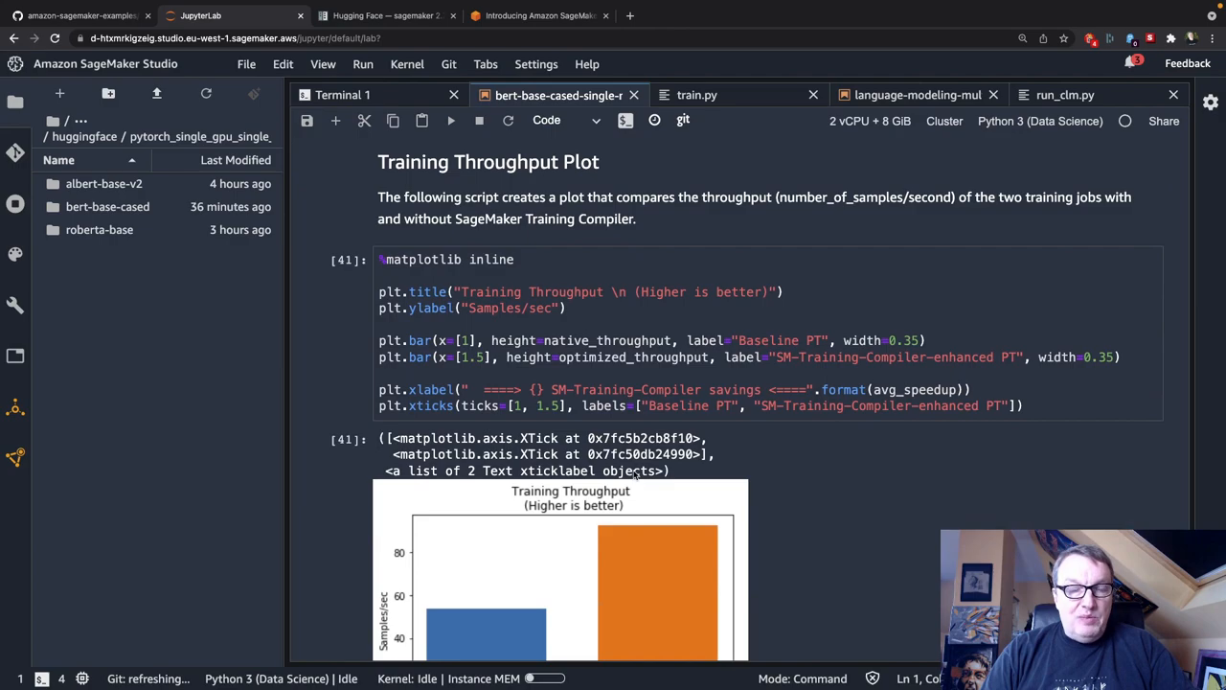
scroll(633, 469, "down", 2)
scroll(633, 470, "down", 2)
scroll(633, 469, "down", 1)
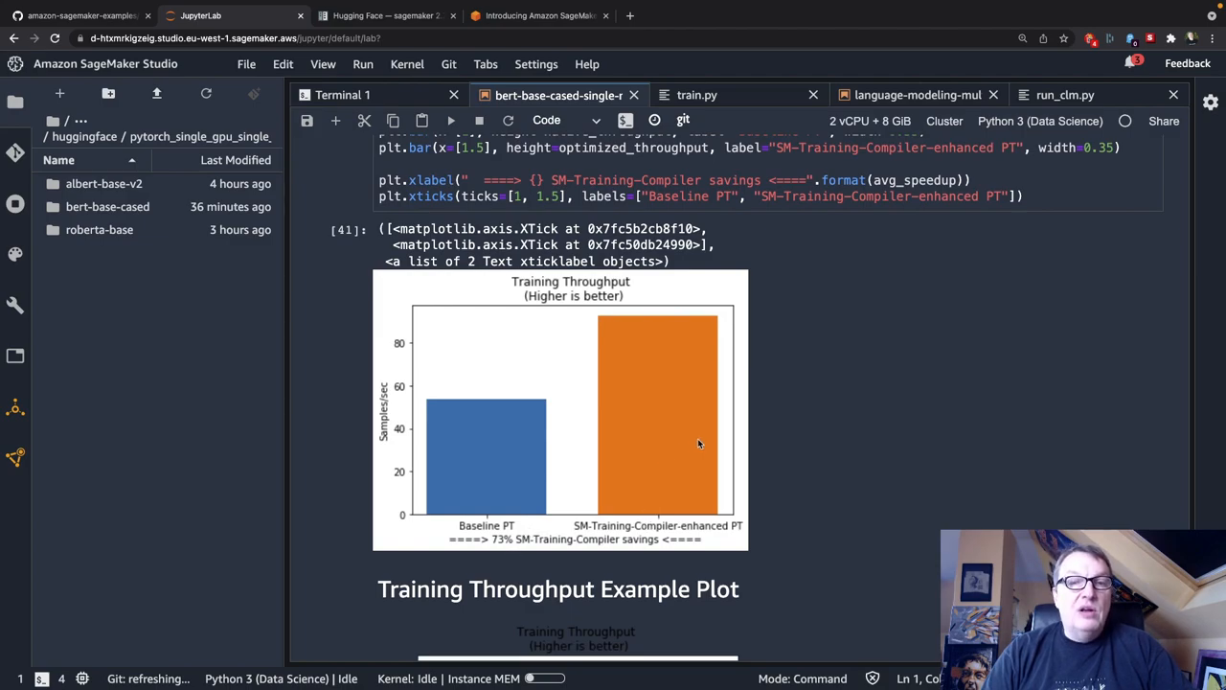
scroll(668, 447, "down", 1)
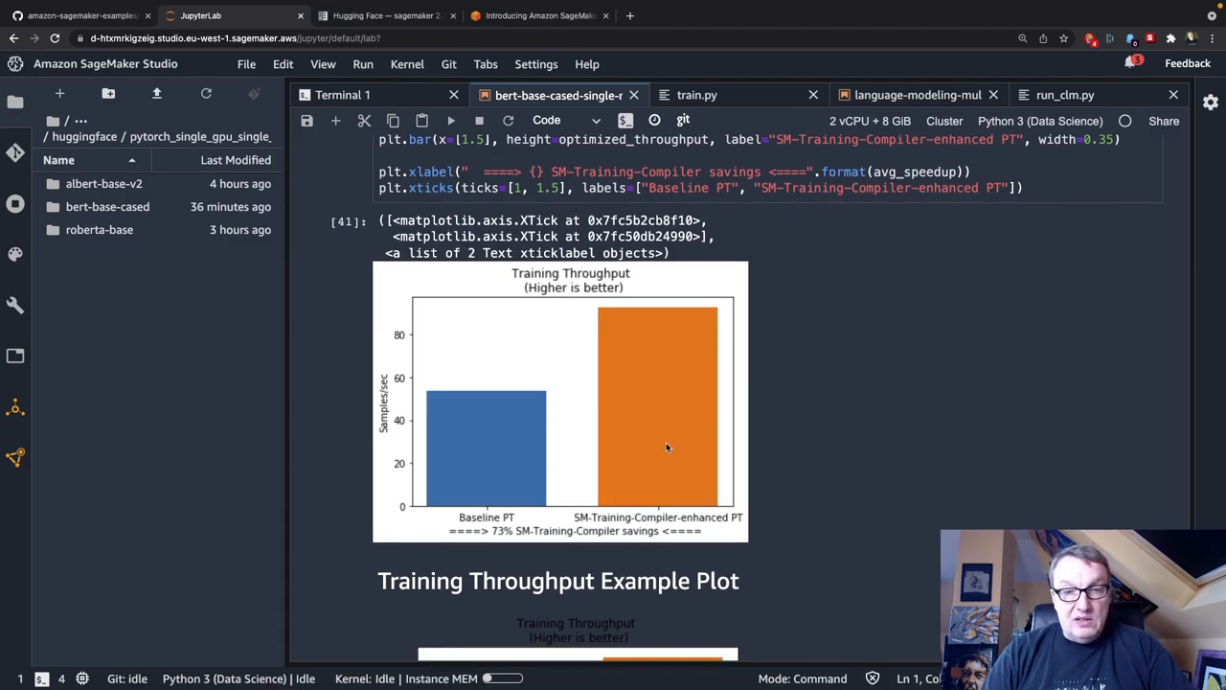
scroll(668, 447, "down", 2)
scroll(668, 447, "down", 2)
scroll(667, 447, "down", 2)
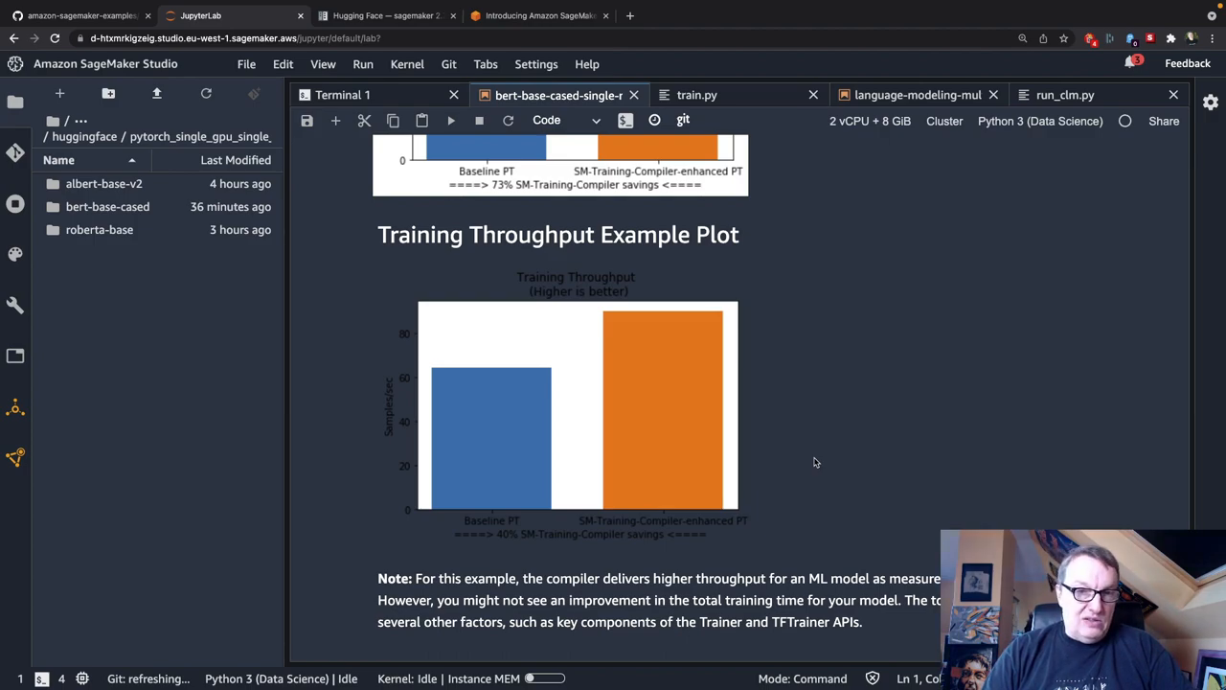
scroll(814, 463, "down", 2)
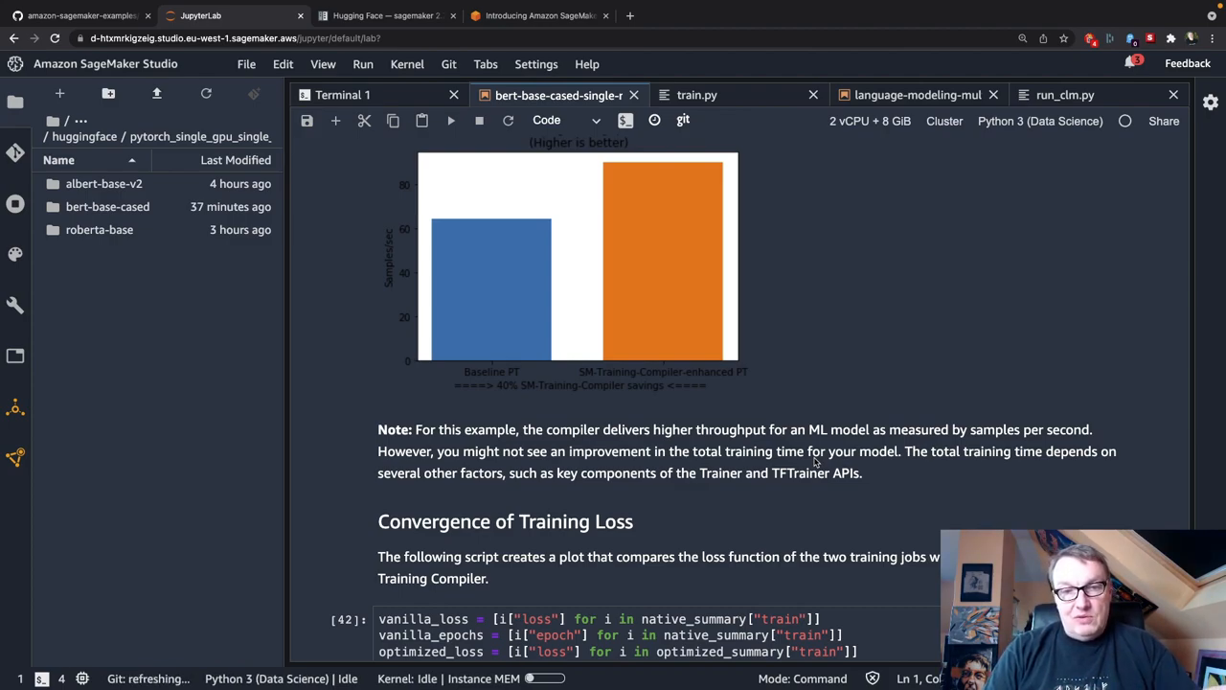
scroll(806, 412, "down", 3)
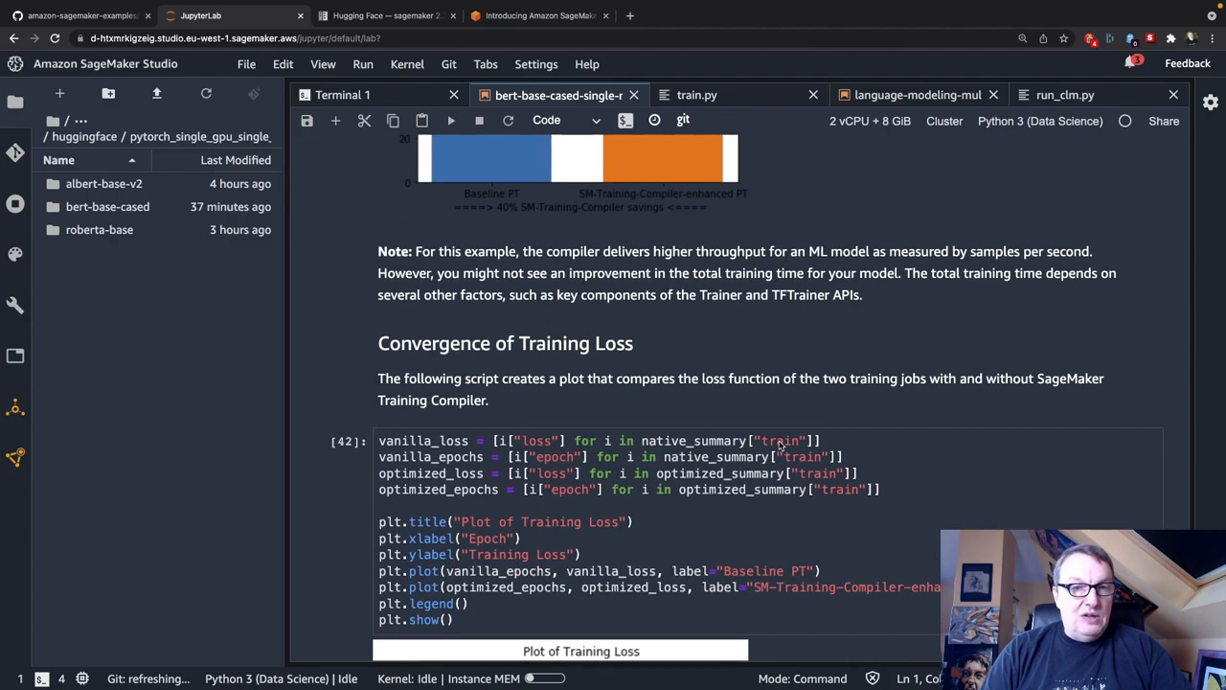
scroll(778, 440, "down", 3)
scroll(778, 441, "down", 3)
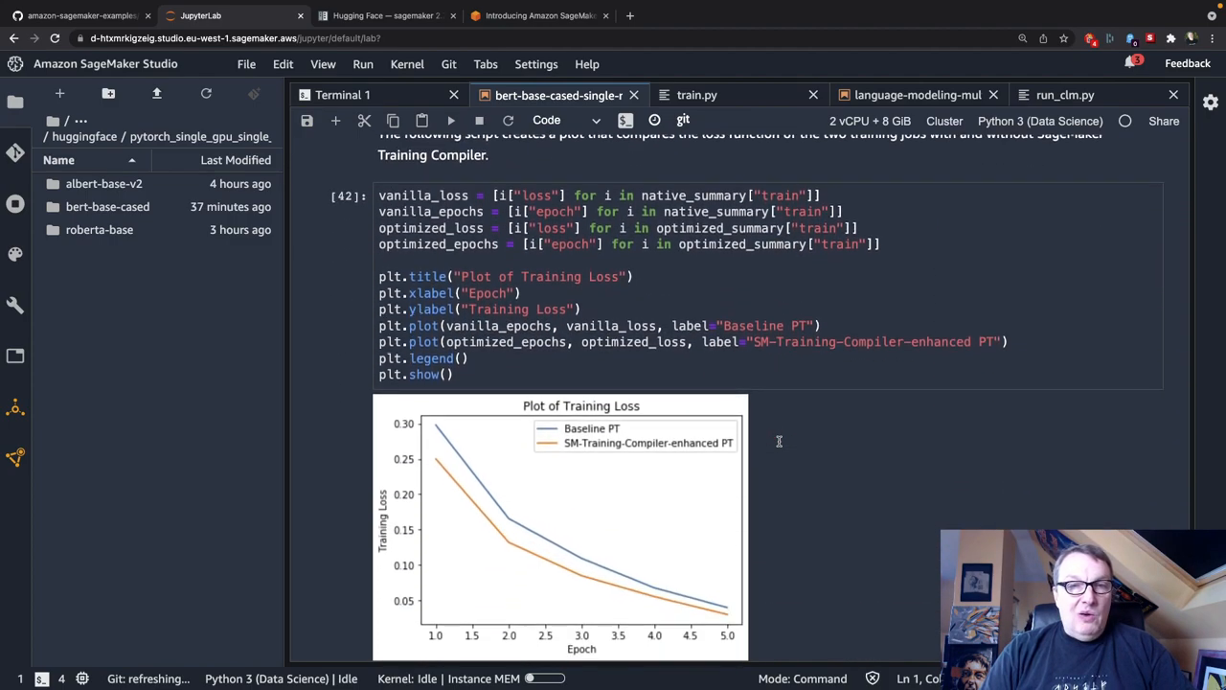
scroll(779, 440, "down", 3)
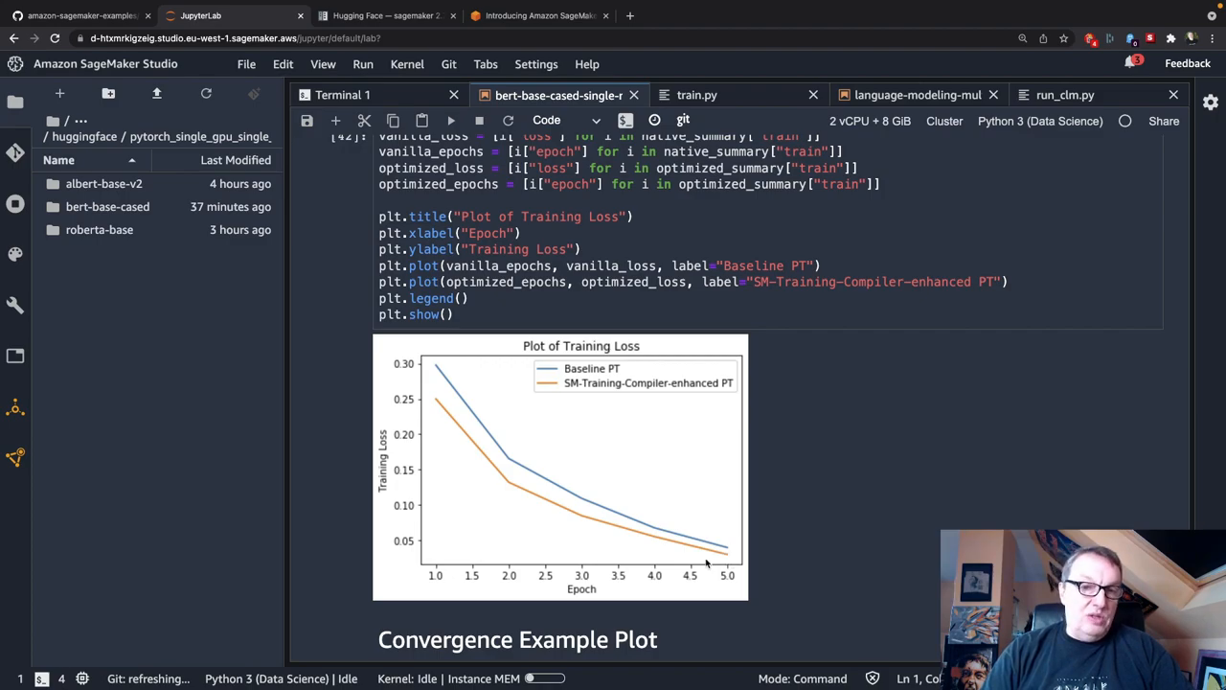
scroll(706, 563, "down", 2)
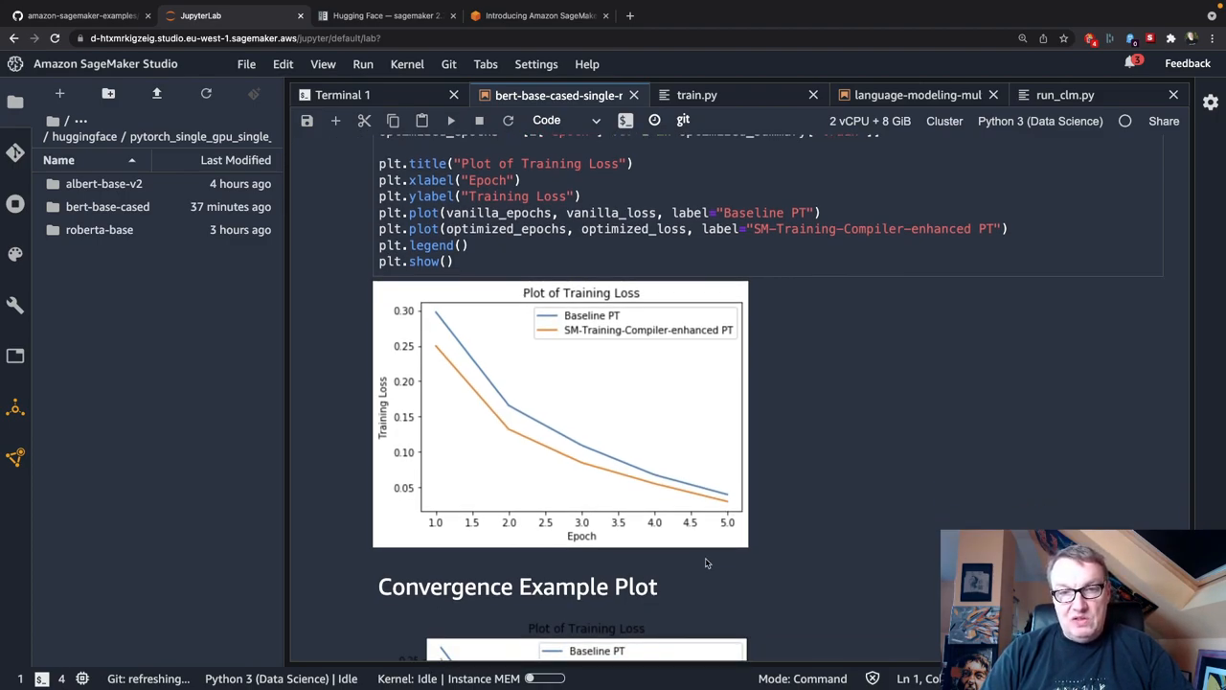
scroll(705, 562, "down", 1)
scroll(706, 562, "down", 2)
scroll(706, 562, "down", 3)
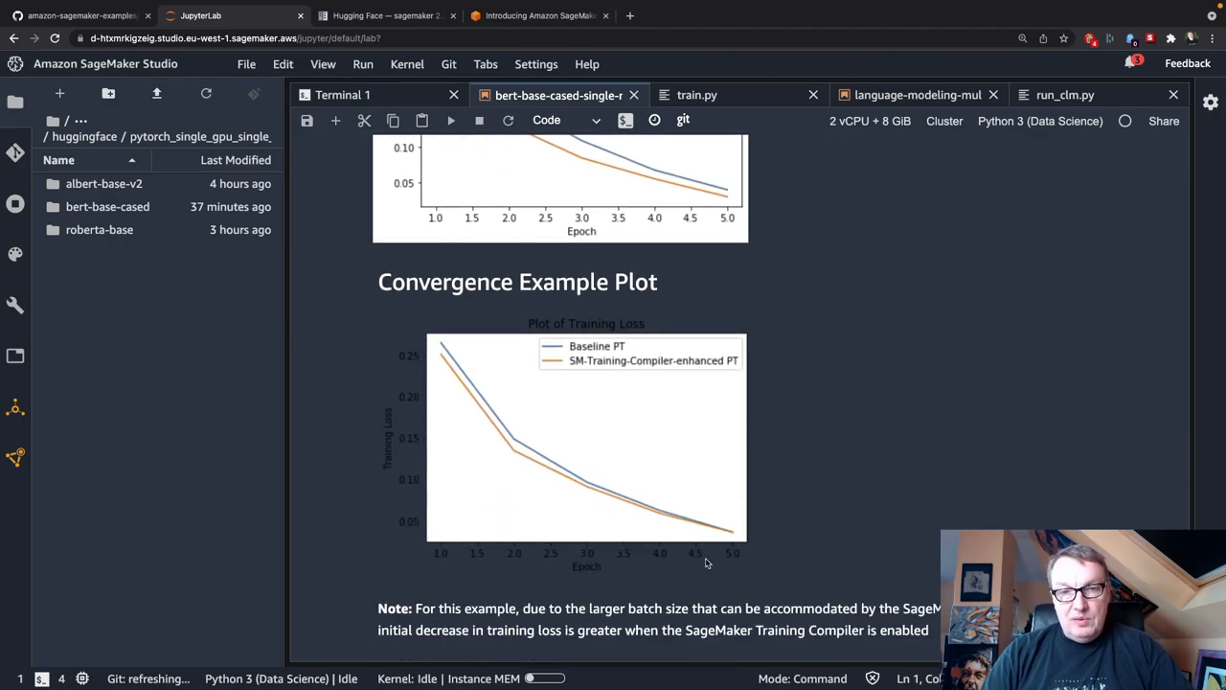
scroll(706, 562, "down", 2)
scroll(705, 562, "down", 2)
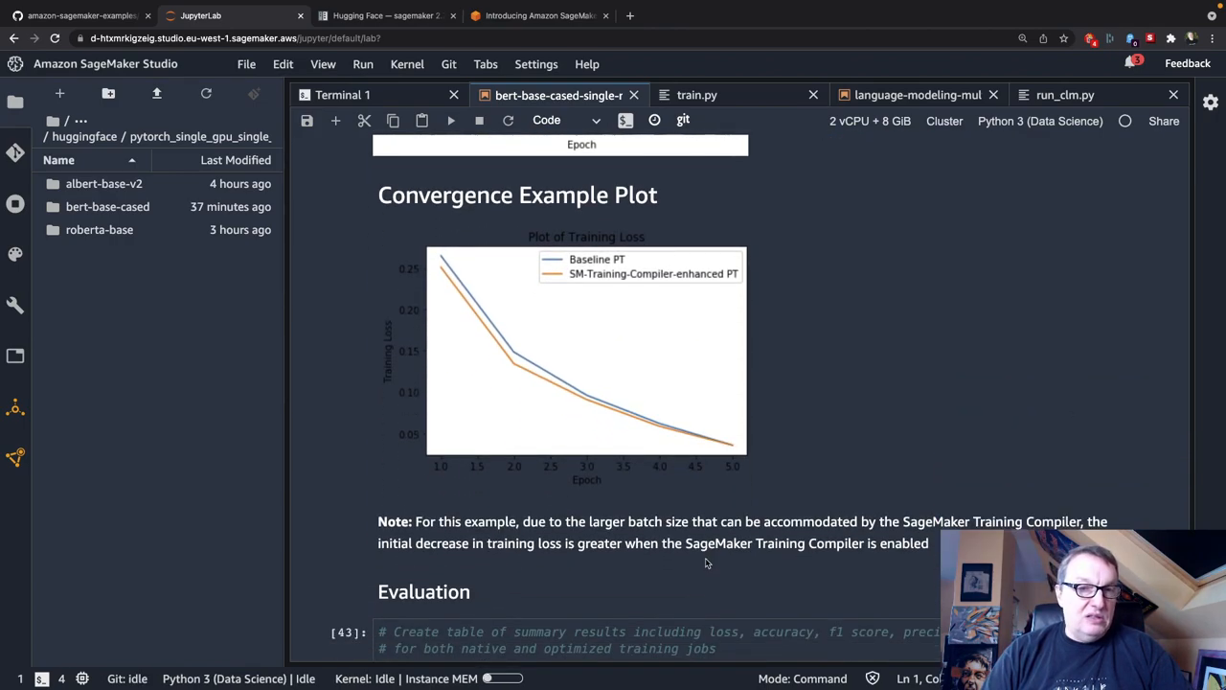
scroll(706, 563, "down", 3)
scroll(706, 559, "up", 3)
scroll(706, 560, "up", 1)
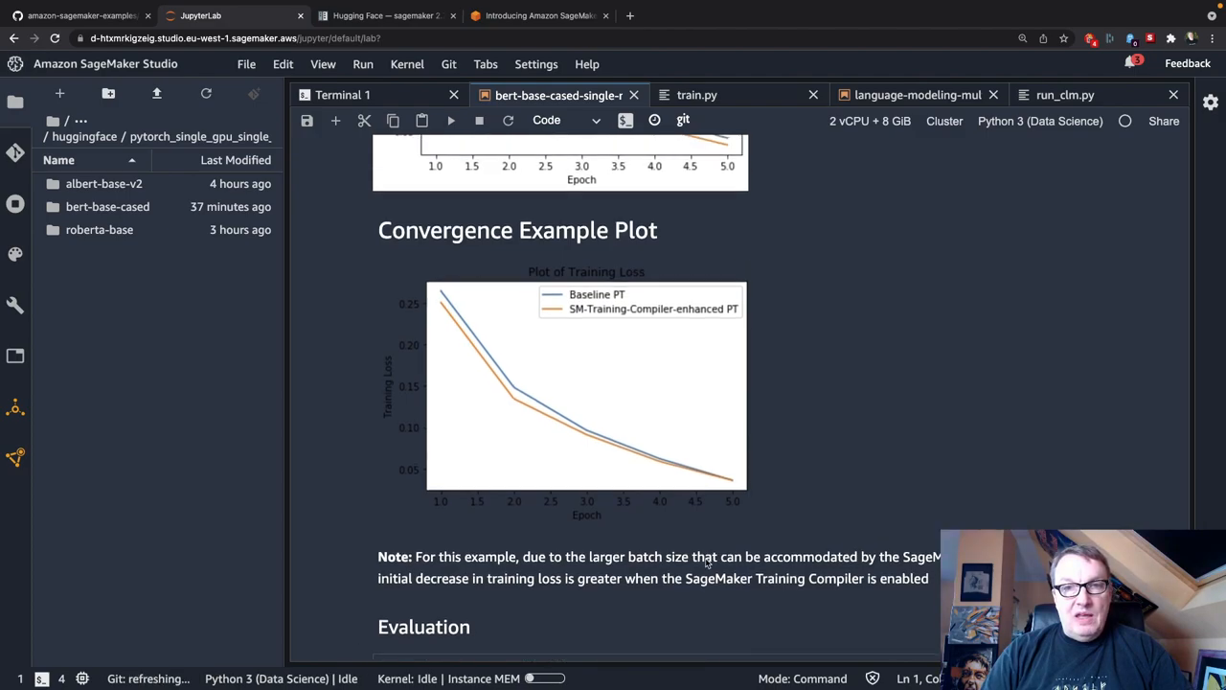
scroll(706, 562, "down", 3)
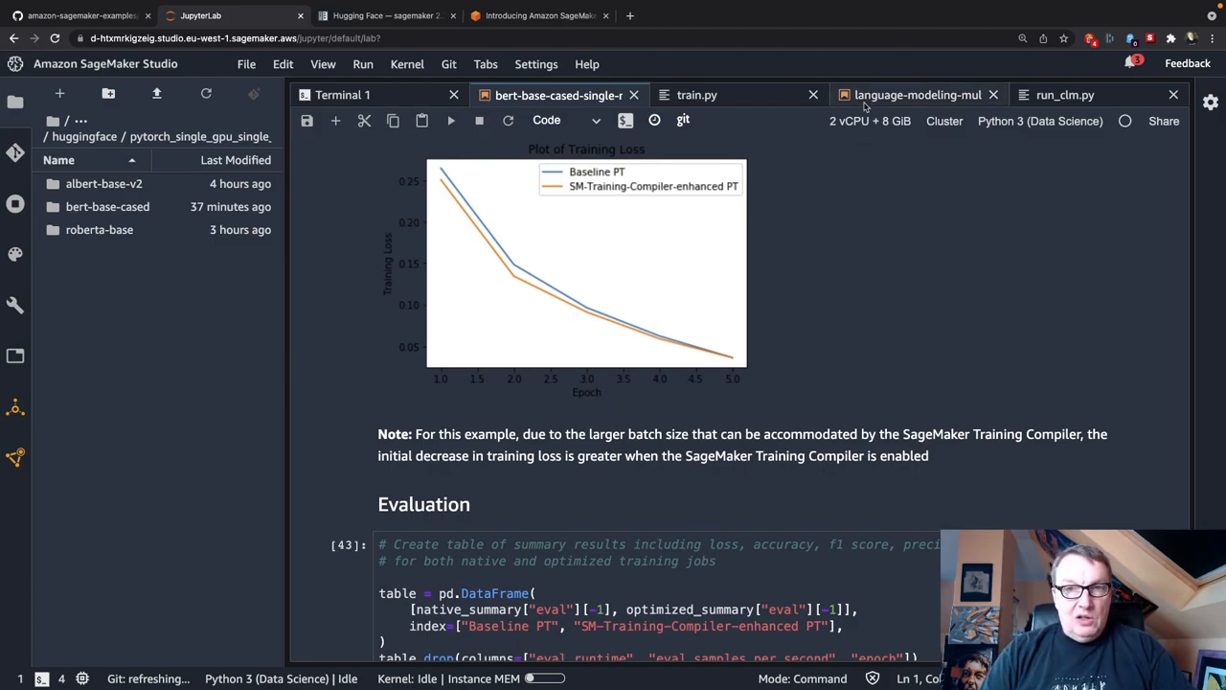
Step: Glance at the SDK docs and GitHub examples tabs, then return to the GPT2 notebook
left_click(383, 15)
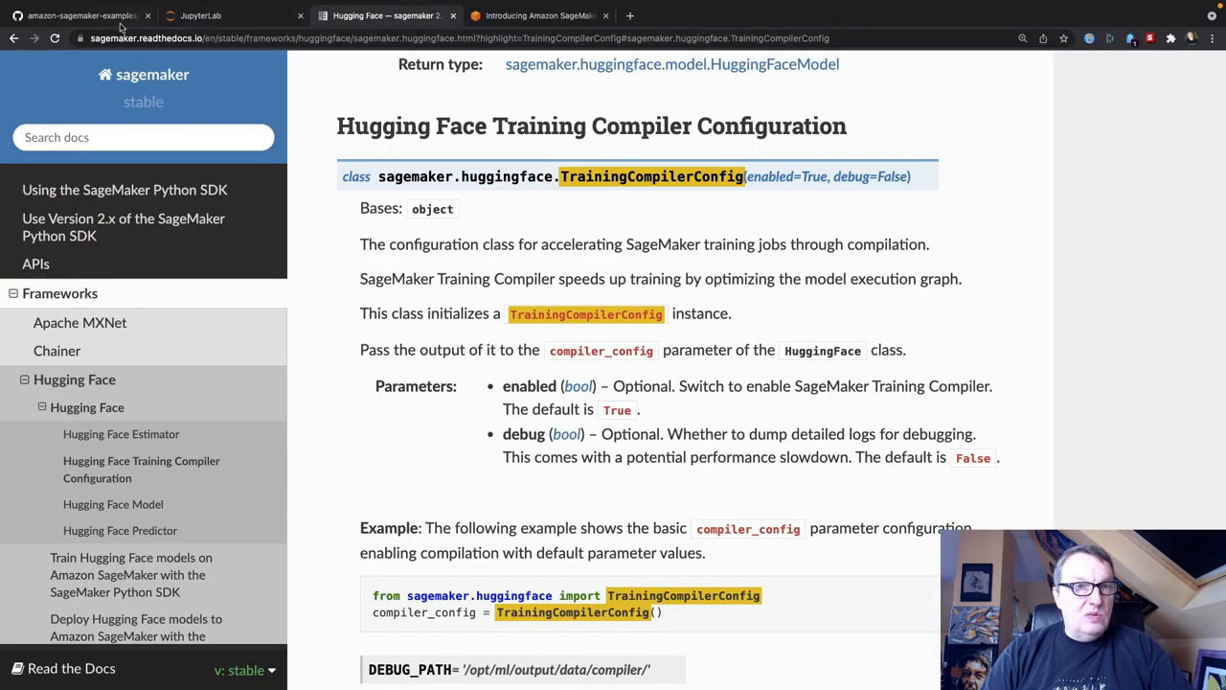
left_click(81, 16)
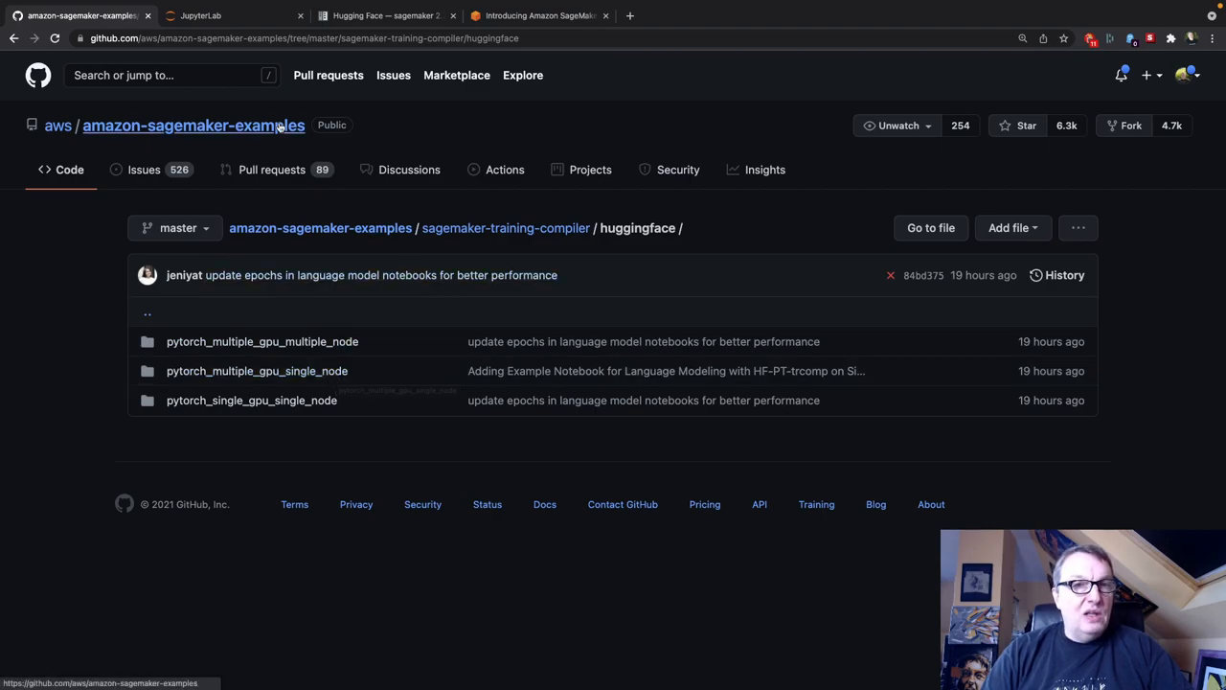
left_click(228, 16)
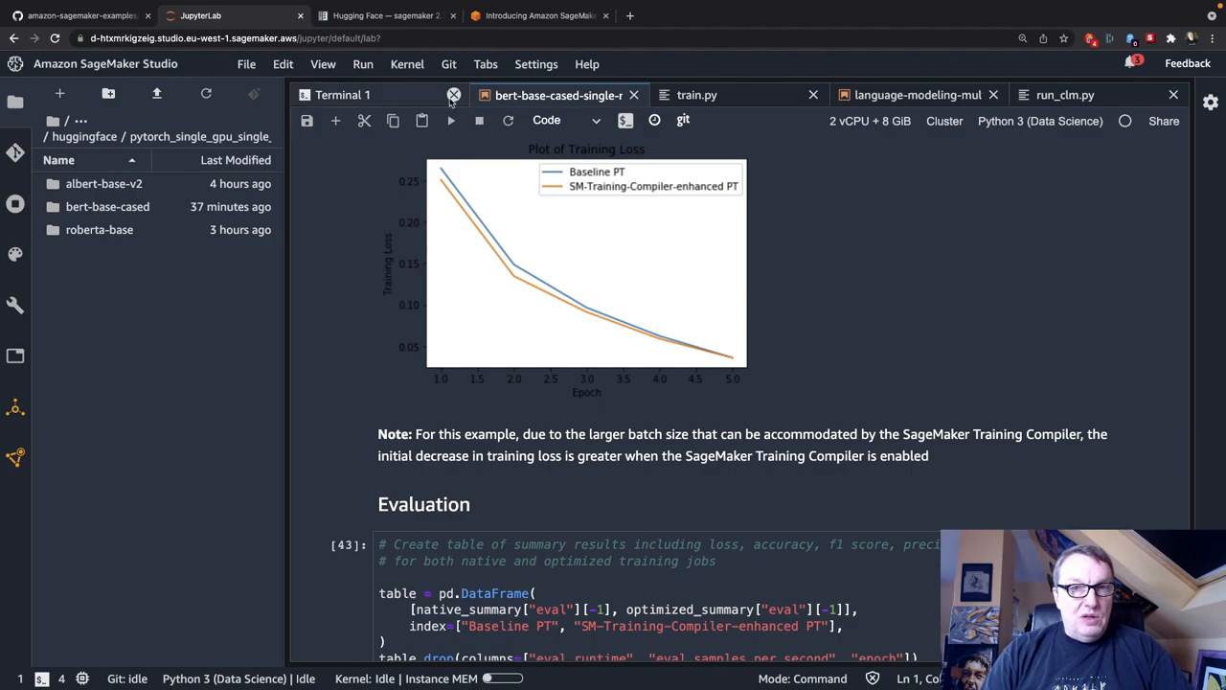
left_click(900, 95)
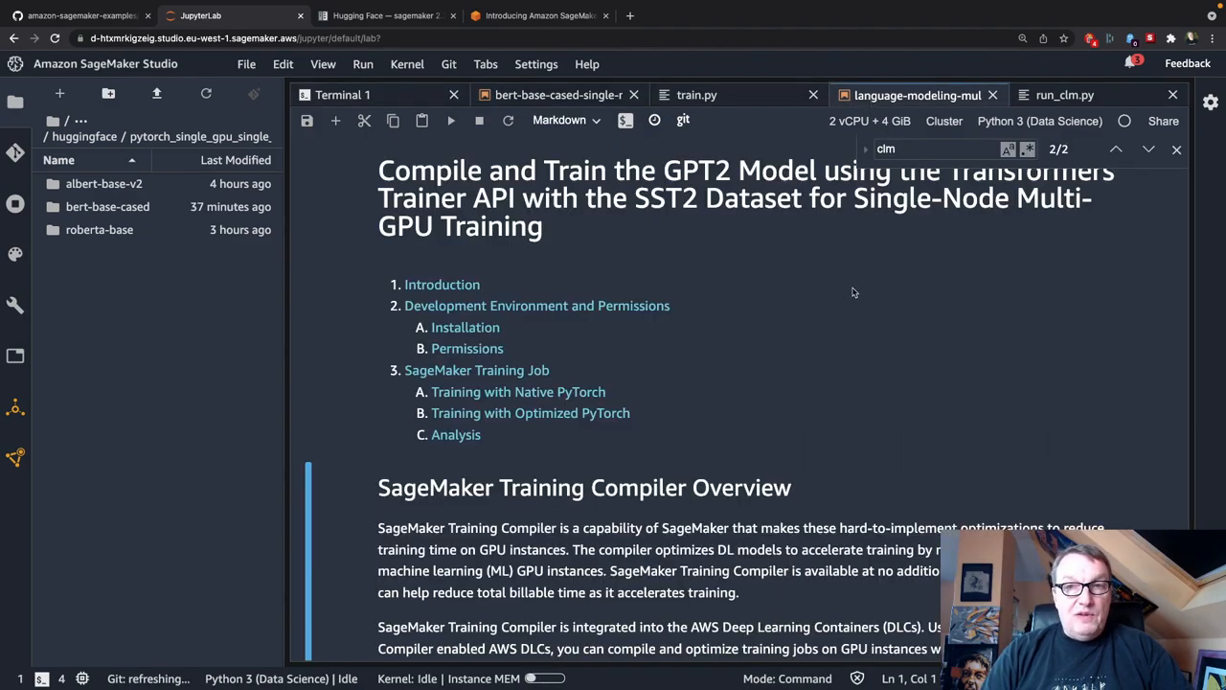
left_click(1176, 149)
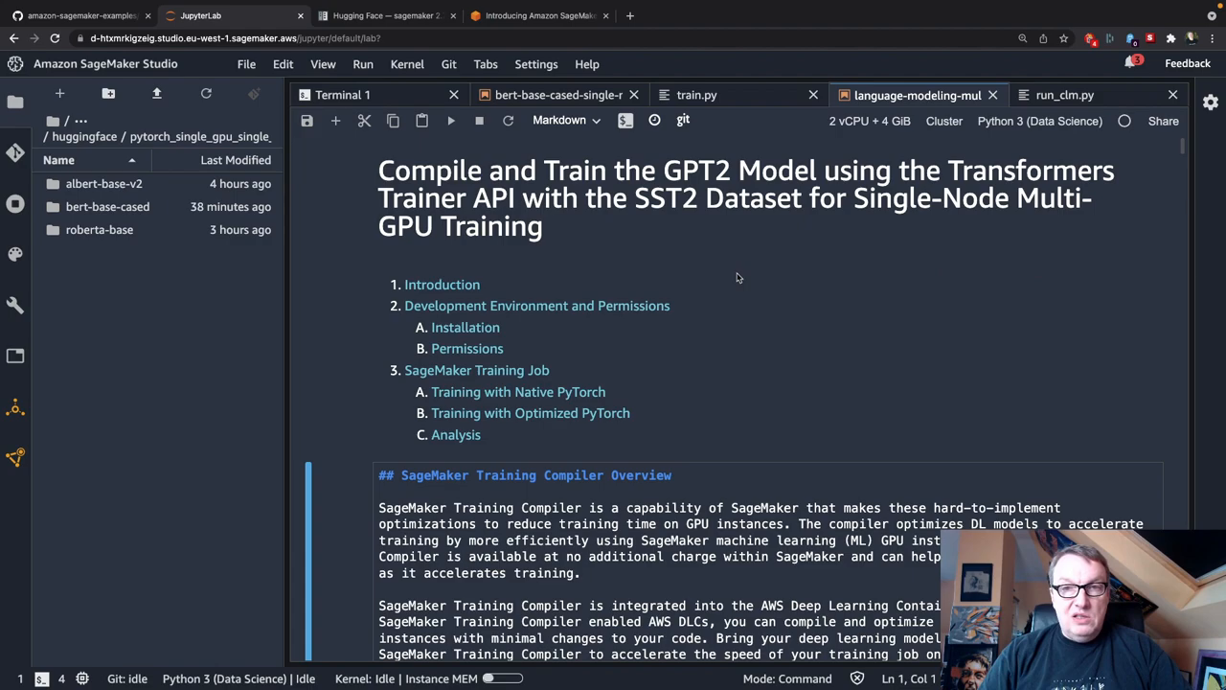
scroll(803, 304, "down", 1)
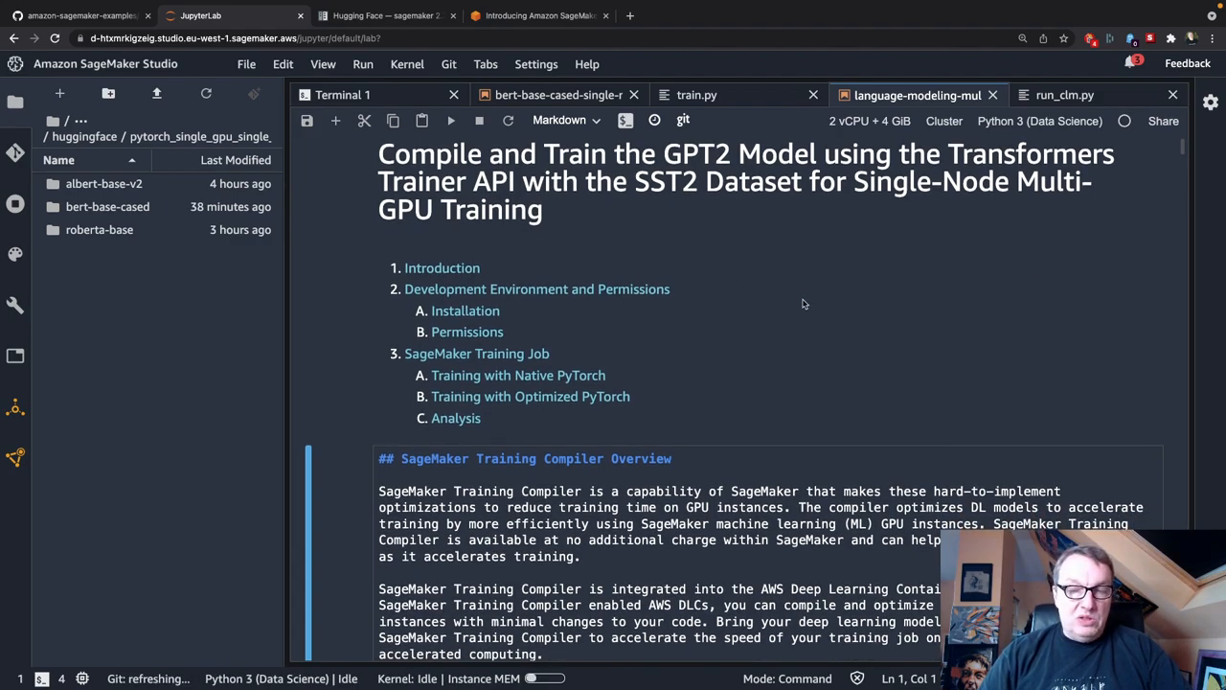
scroll(804, 304, "down", 1)
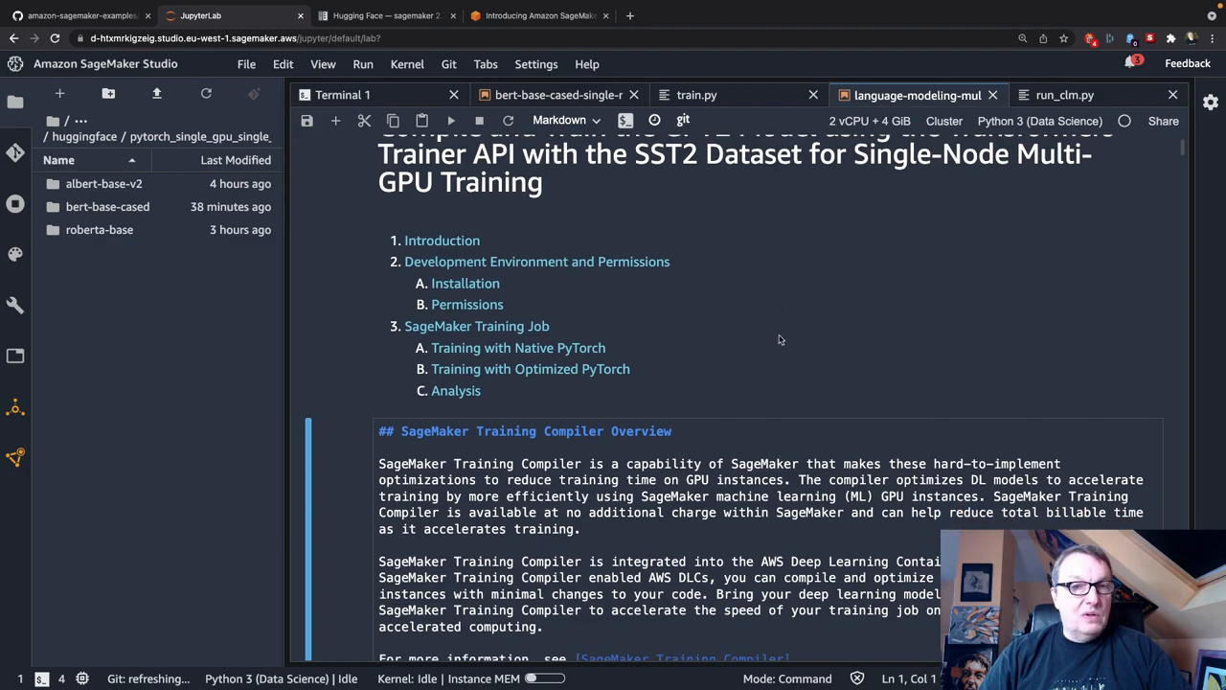
scroll(780, 339, "down", 5)
scroll(780, 339, "down", 3)
scroll(780, 339, "down", 3)
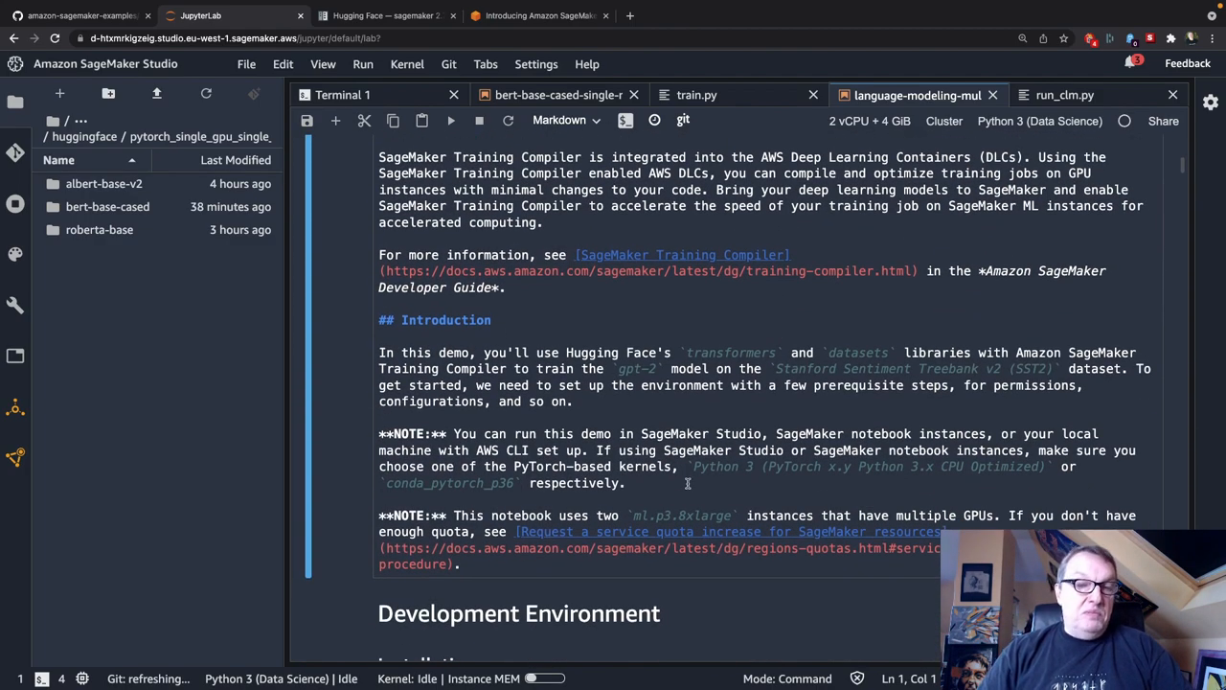
scroll(687, 484, "down", 4)
scroll(687, 484, "down", 5)
scroll(686, 483, "down", 4)
scroll(687, 484, "down", 3)
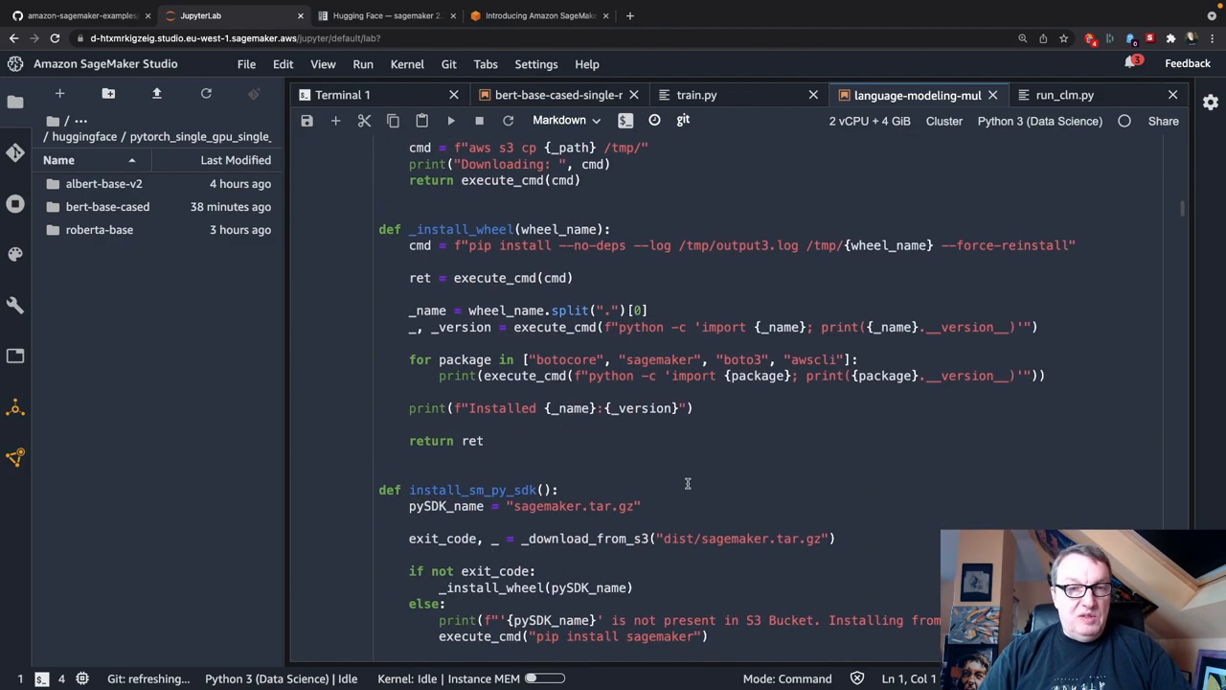
scroll(687, 484, "down", 4)
scroll(687, 483, "down", 4)
scroll(687, 484, "down", 4)
scroll(687, 484, "down", 4)
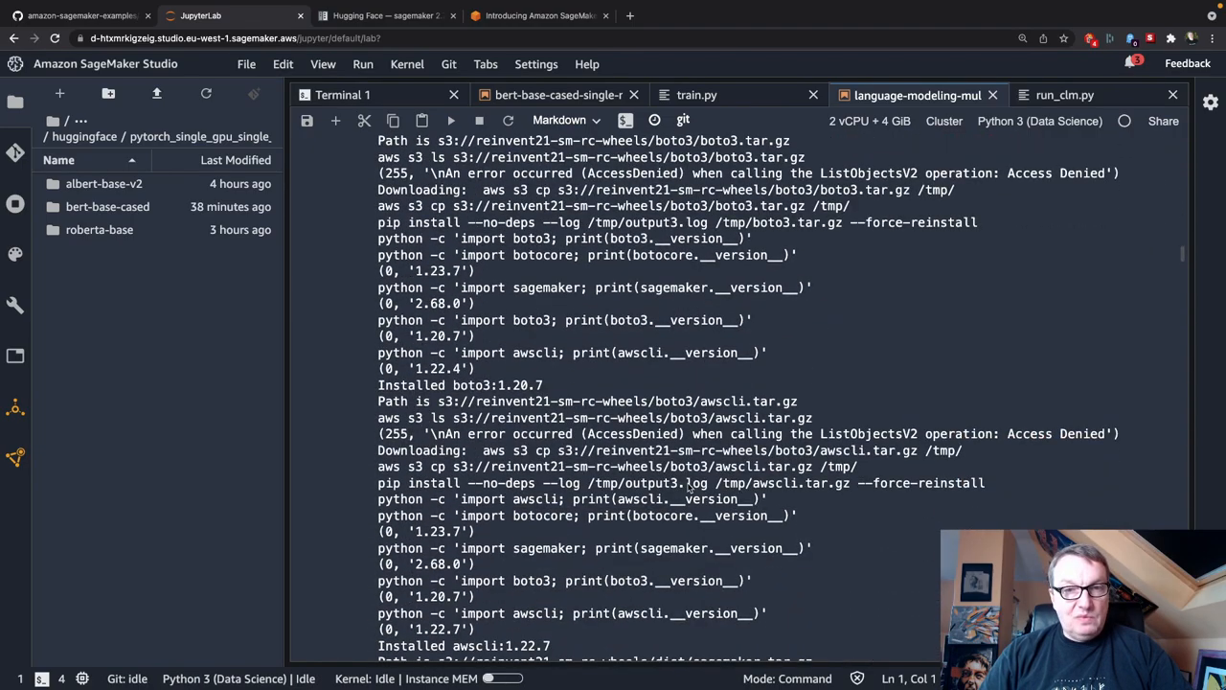
scroll(687, 484, "down", 4)
scroll(687, 484, "down", 4)
scroll(687, 483, "down", 4)
scroll(686, 484, "down", 4)
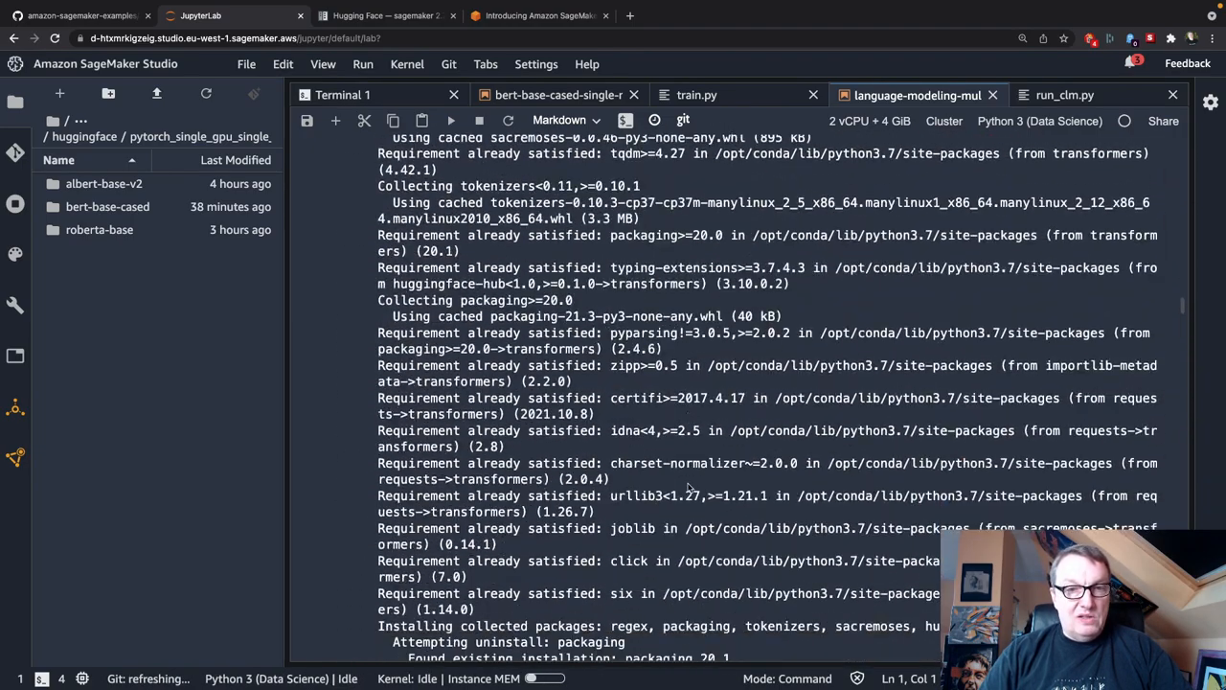
scroll(687, 484, "down", 5)
scroll(687, 484, "down", 1)
scroll(687, 483, "down", 3)
scroll(686, 484, "down", 1)
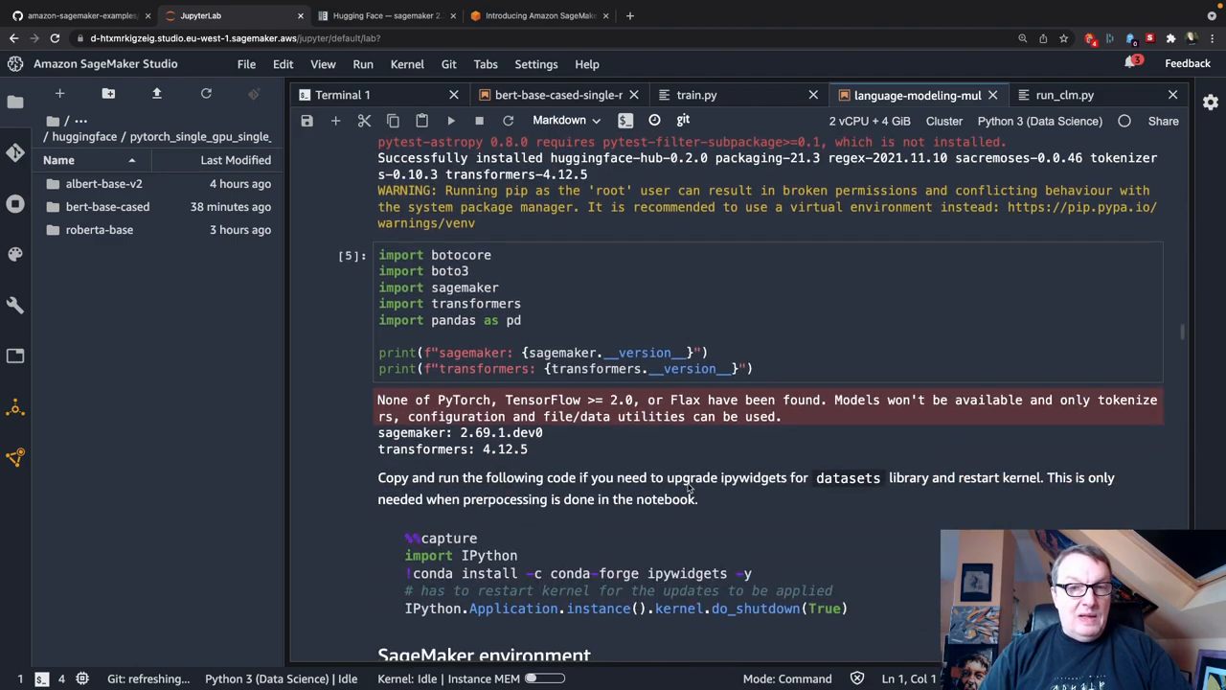
scroll(687, 483, "down", 5)
scroll(687, 484, "down", 3)
scroll(687, 483, "down", 1)
scroll(687, 483, "down", 3)
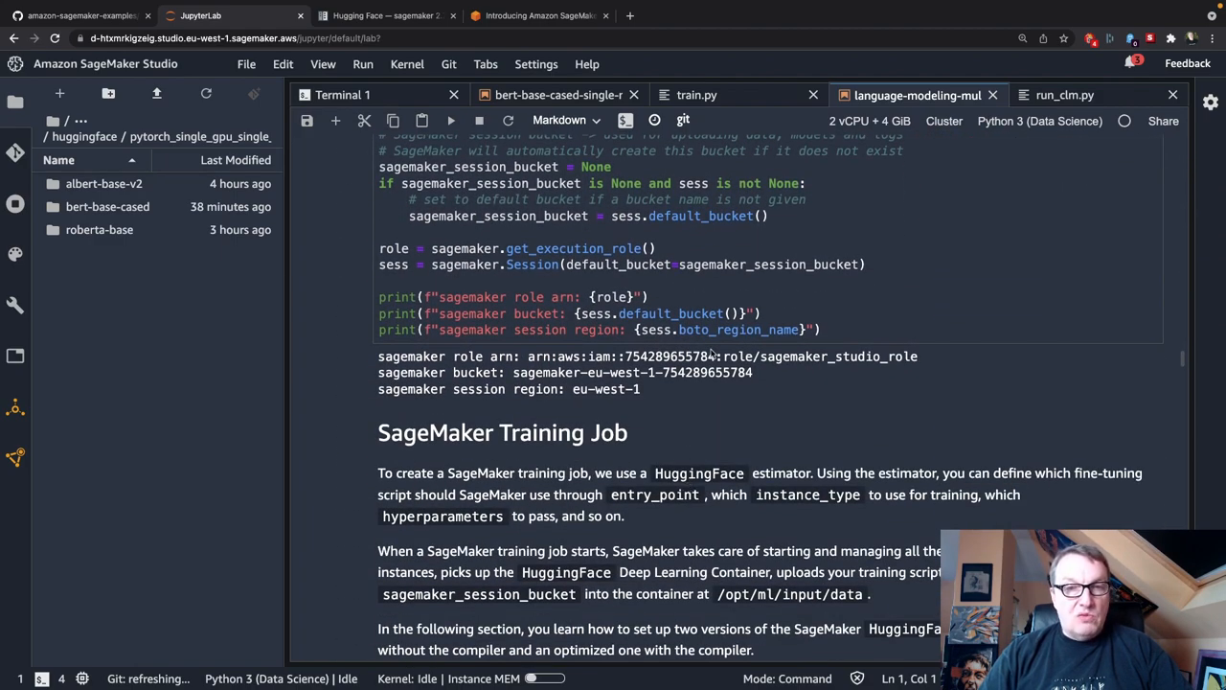
scroll(711, 354, "down", 5)
scroll(711, 355, "down", 4)
scroll(710, 355, "down", 1)
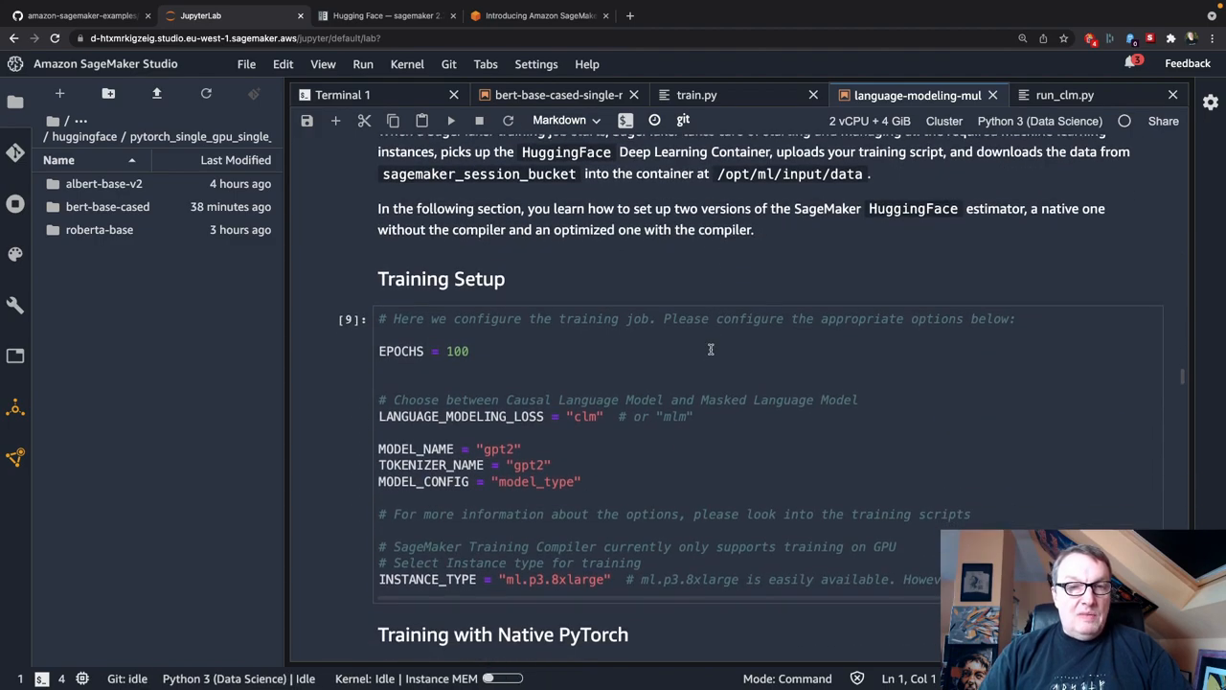
scroll(710, 350, "down", 2)
scroll(711, 349, "down", 3)
scroll(711, 349, "down", 2)
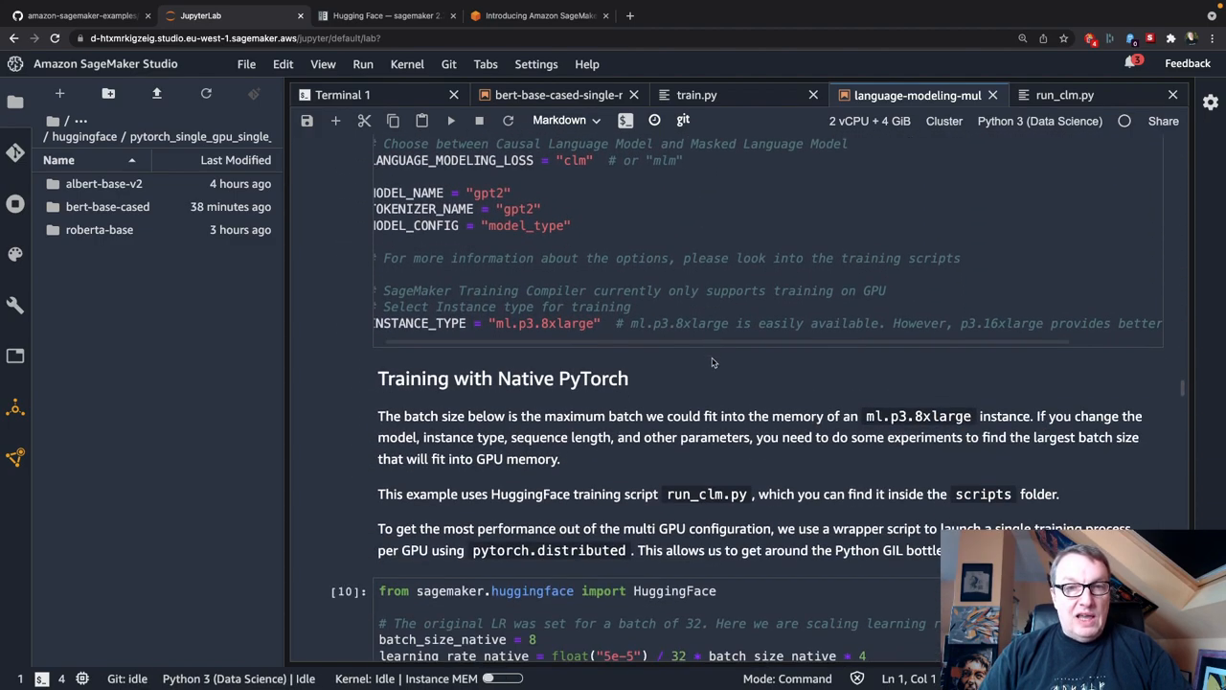
scroll(723, 426, "down", 2)
scroll(723, 426, "down", 1)
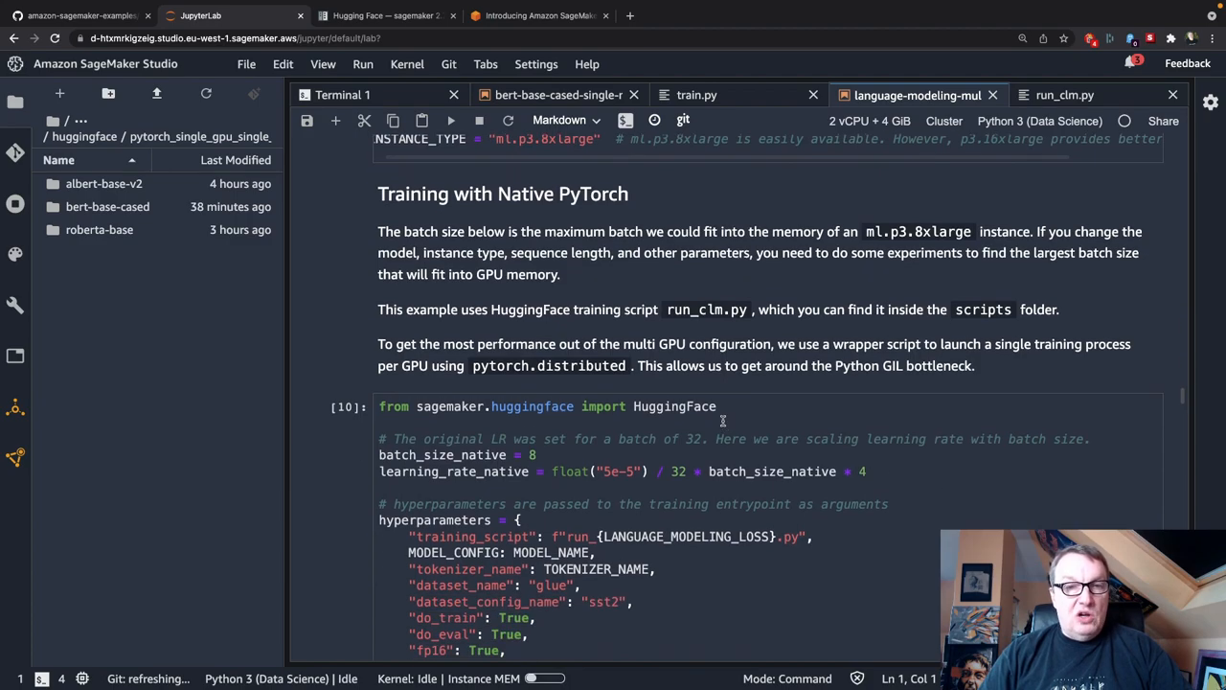
scroll(723, 421, "down", 2)
scroll(723, 421, "down", 2)
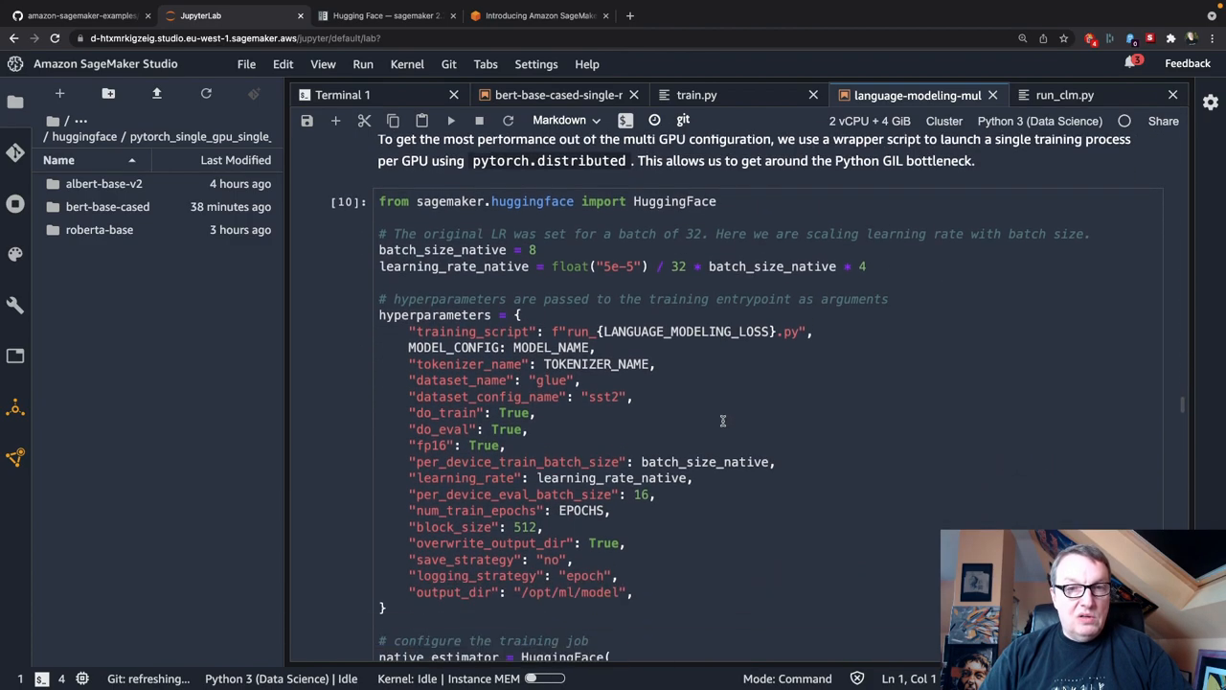
scroll(723, 421, "down", 1)
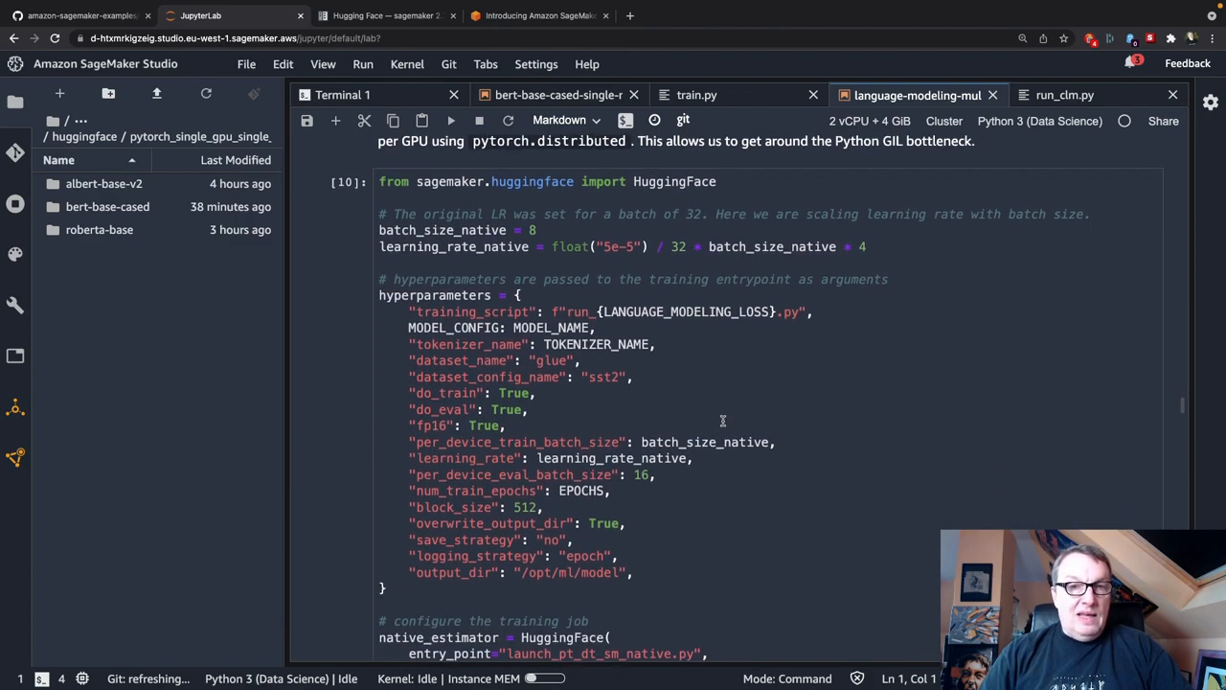
scroll(723, 422, "down", 1)
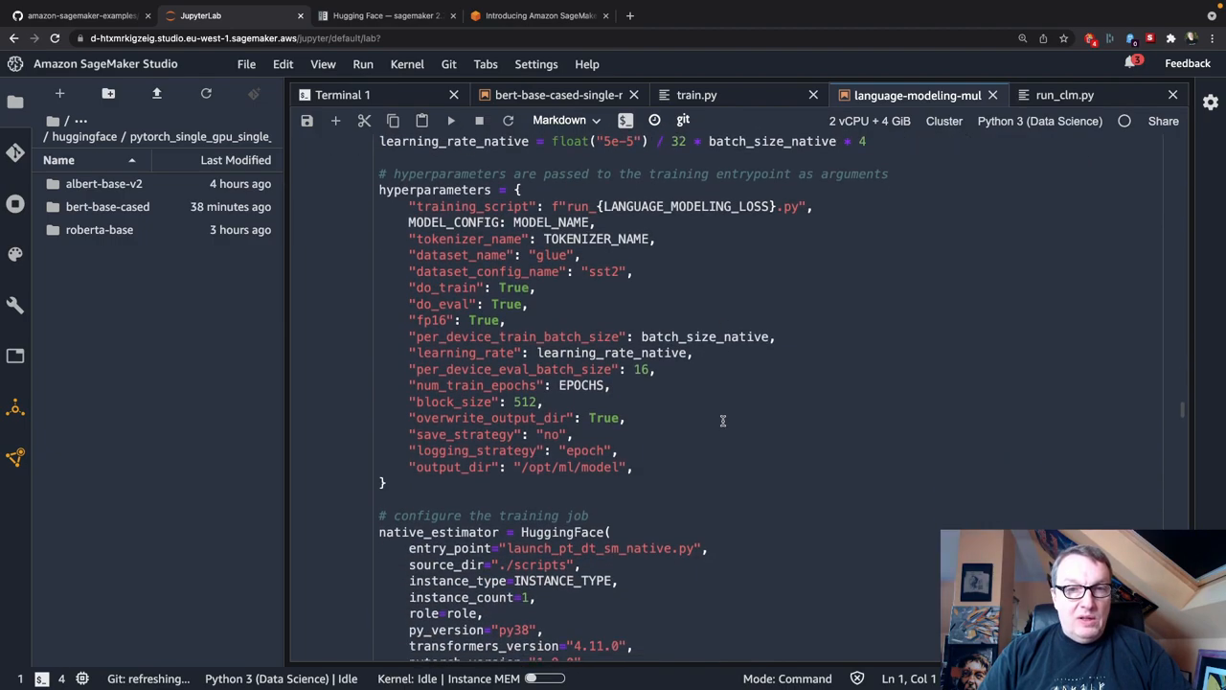
scroll(716, 357, "up", 2)
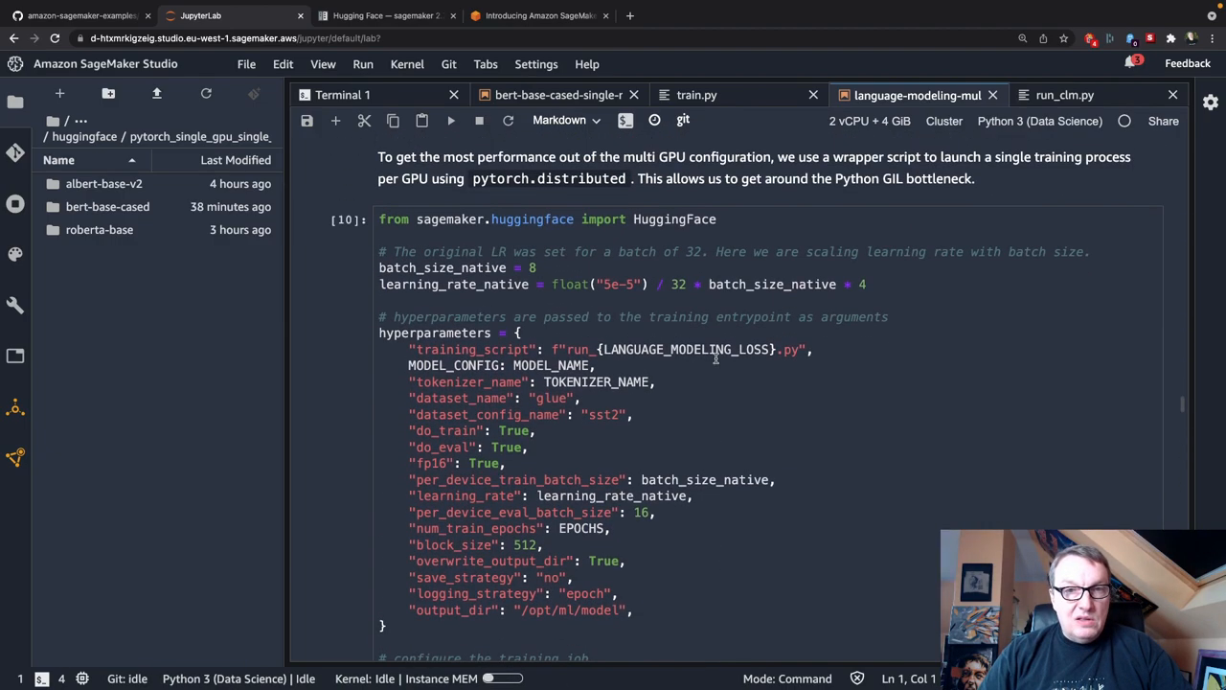
left_click(534, 267)
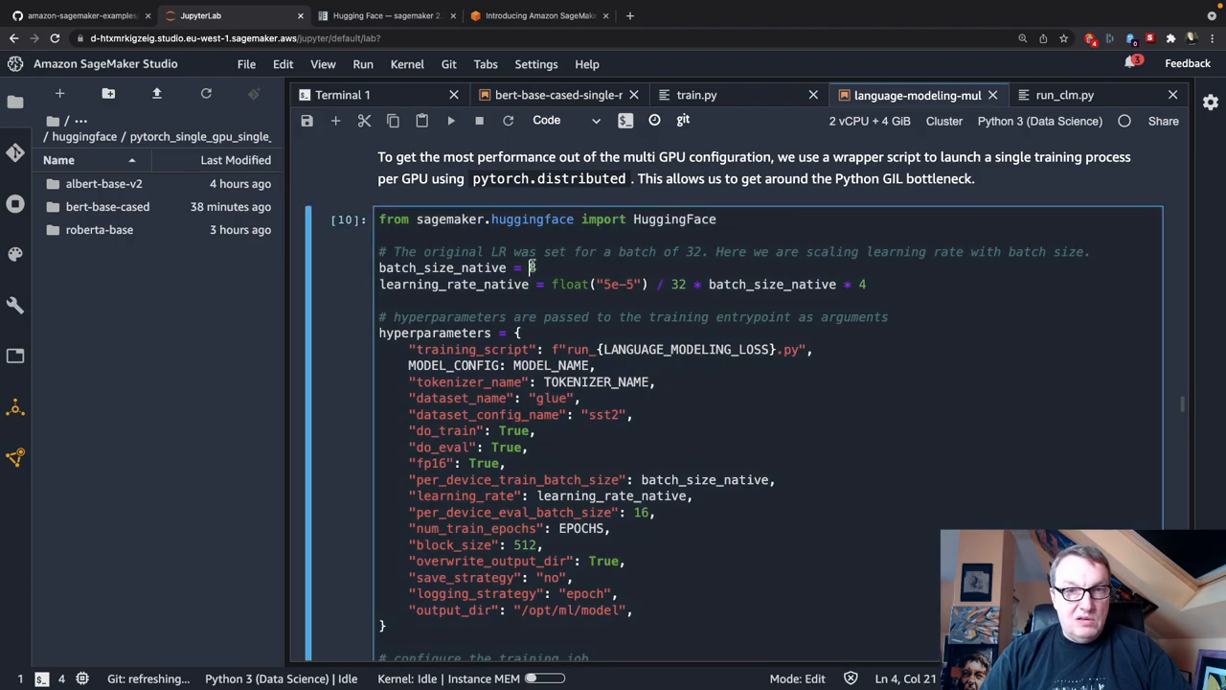
scroll(710, 388, "down", 3)
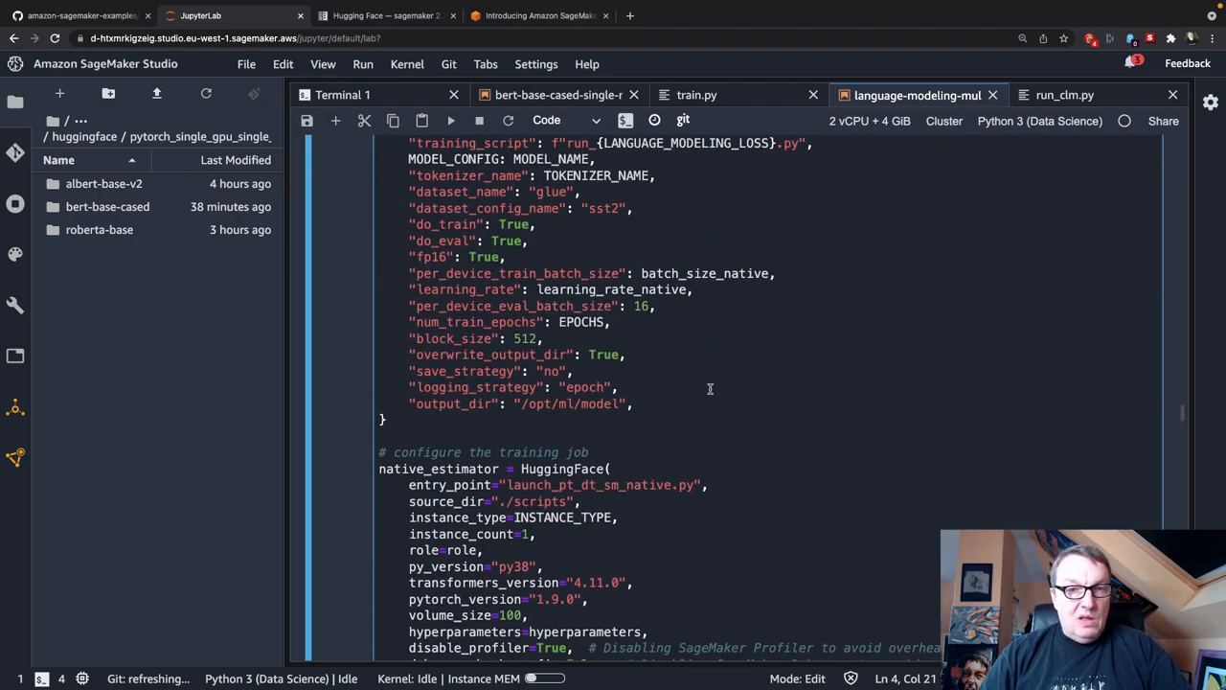
scroll(709, 388, "down", 1)
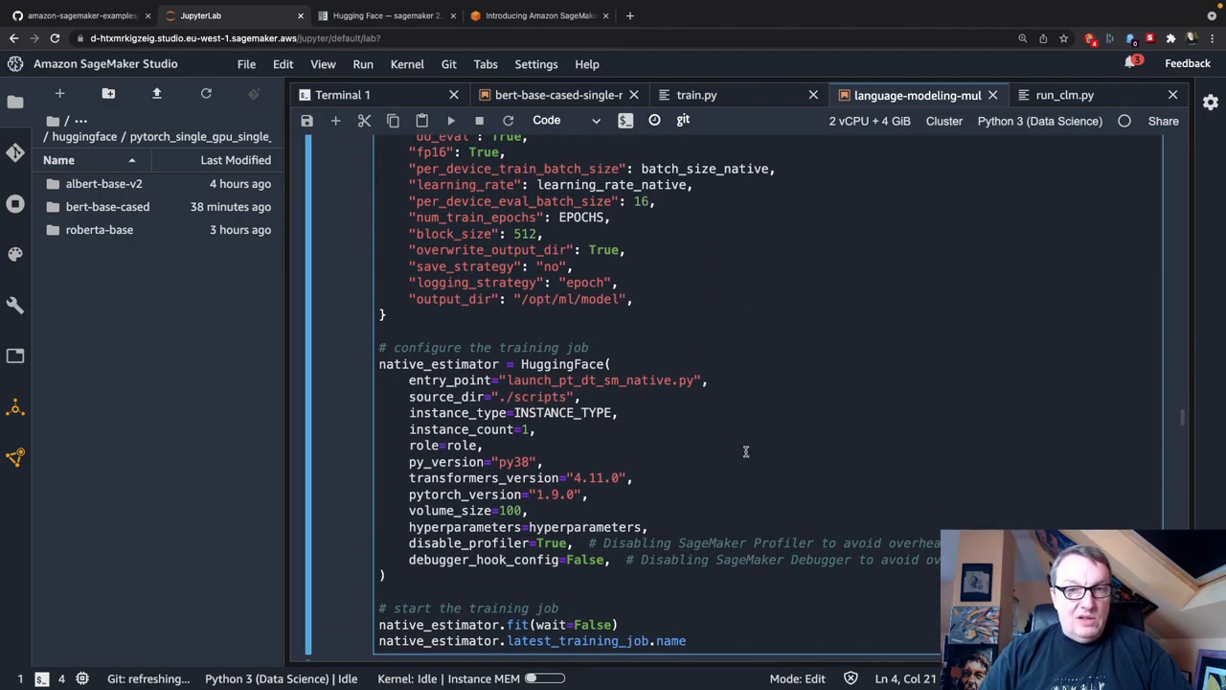
scroll(742, 445, "up", 3)
scroll(746, 451, "up", 2)
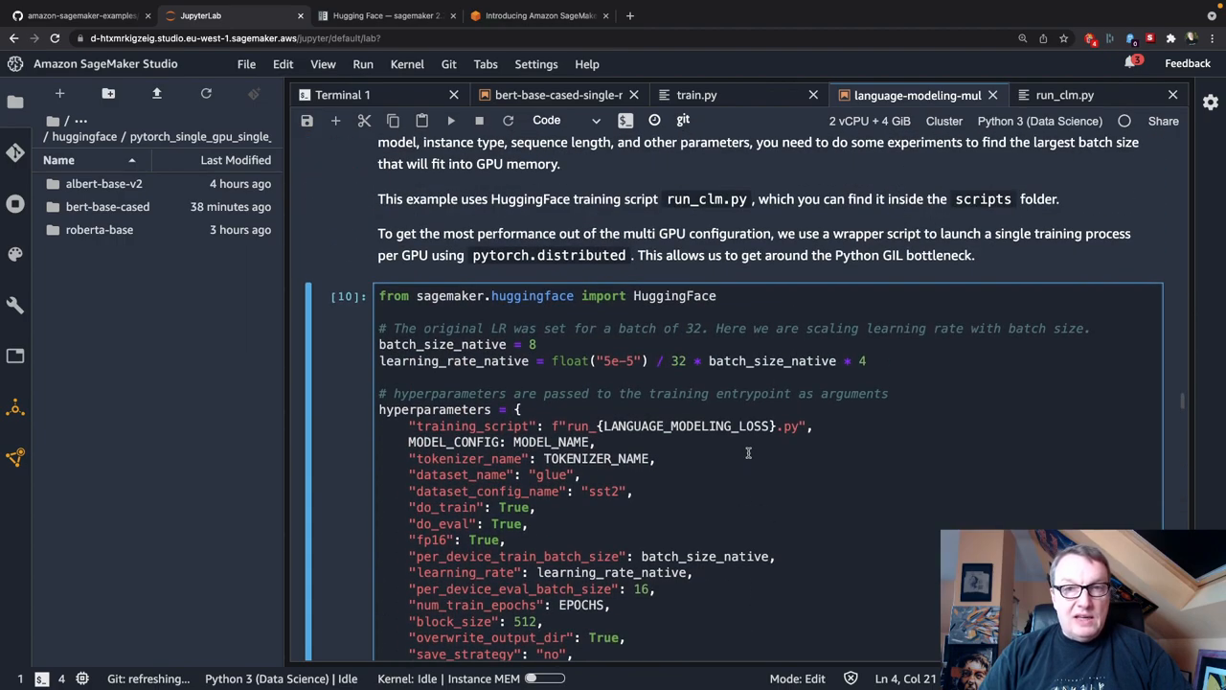
scroll(748, 452, "up", 3)
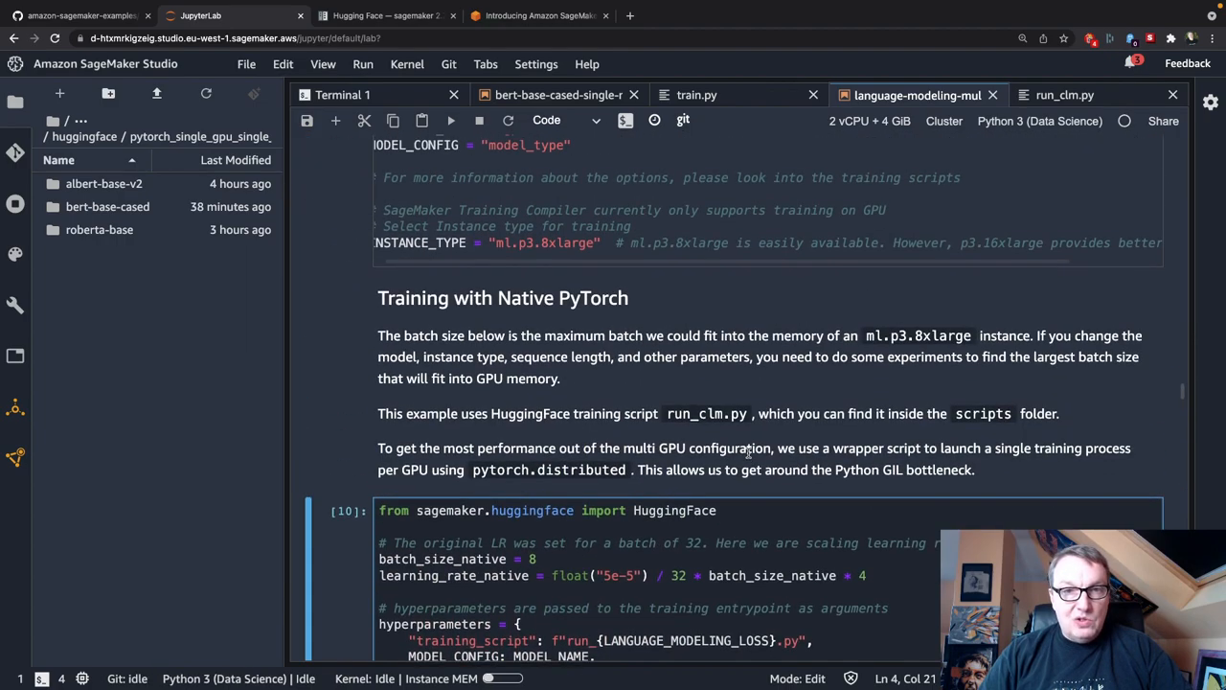
left_click(538, 242)
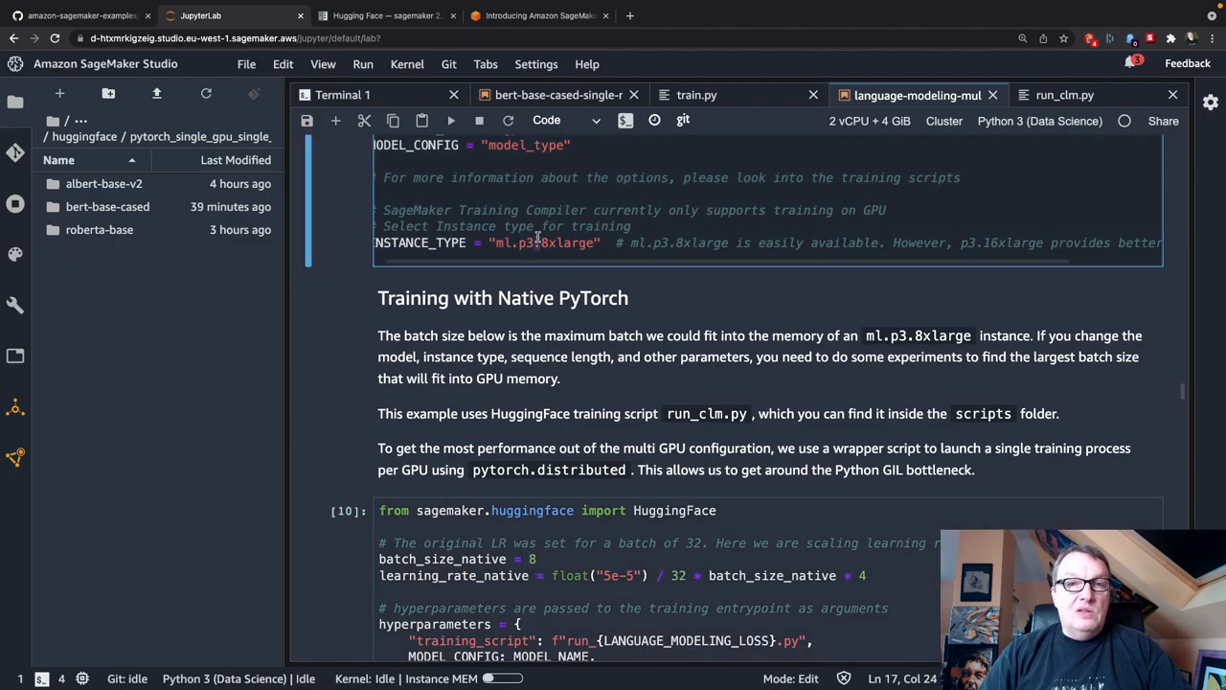
scroll(574, 383, "down", 3)
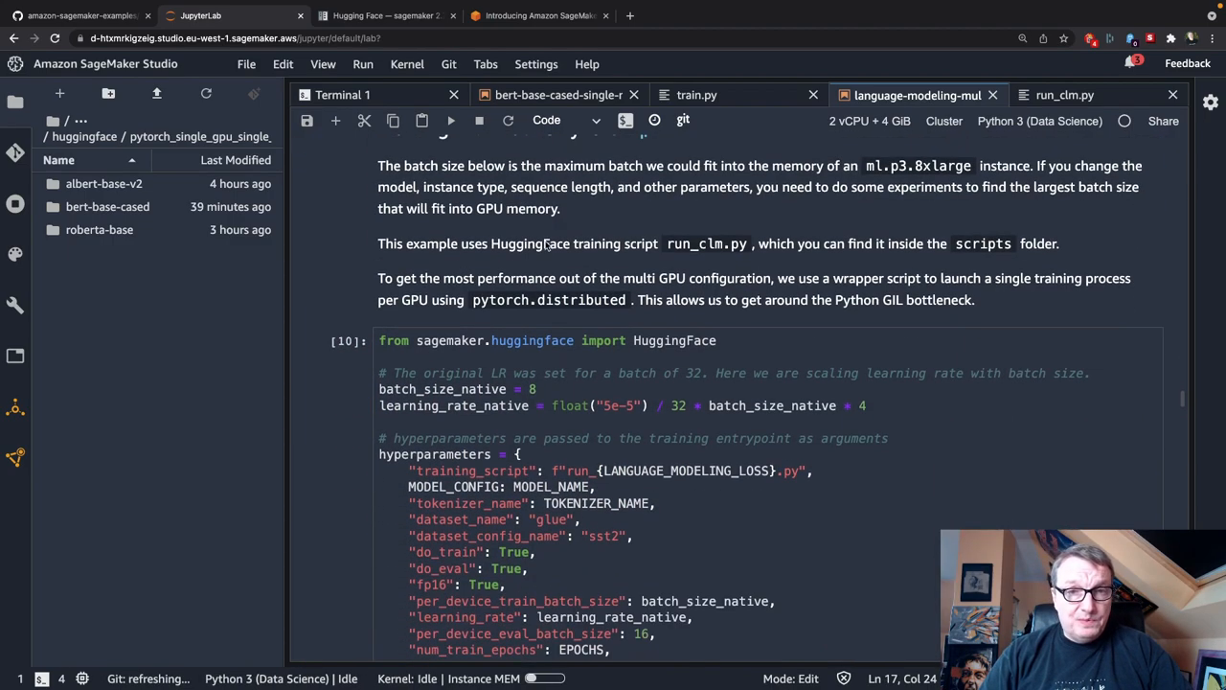
scroll(574, 431, "down", 2)
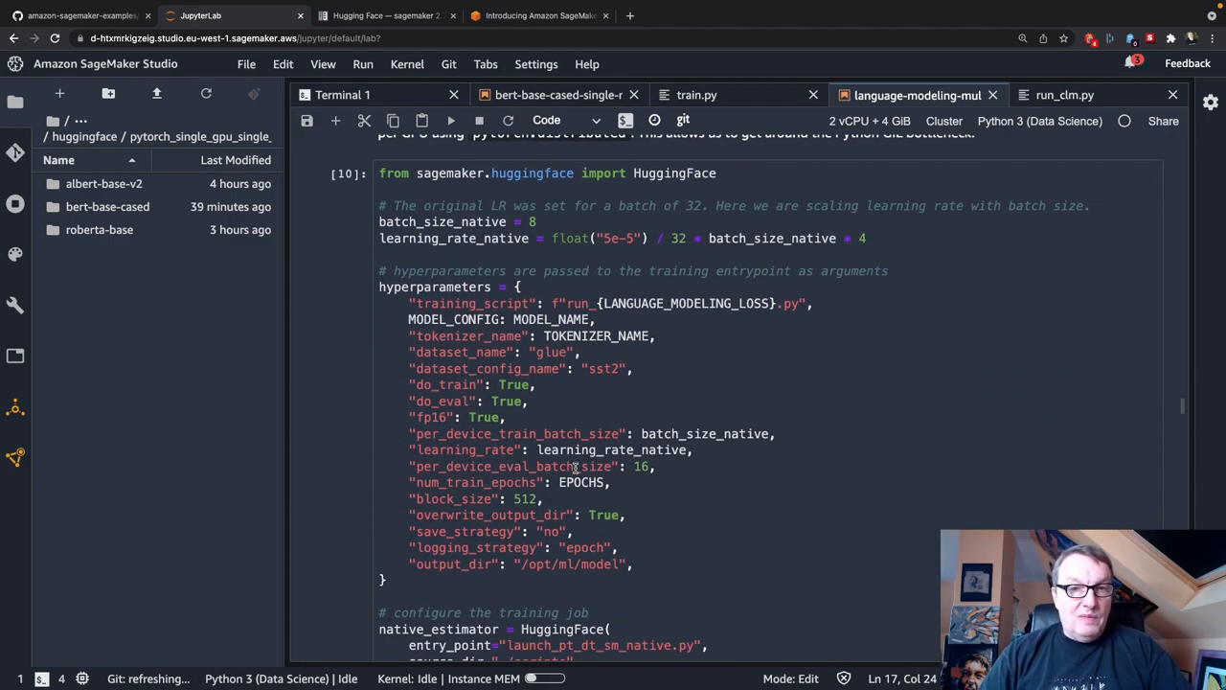
scroll(575, 466, "down", 3)
scroll(576, 467, "down", 5)
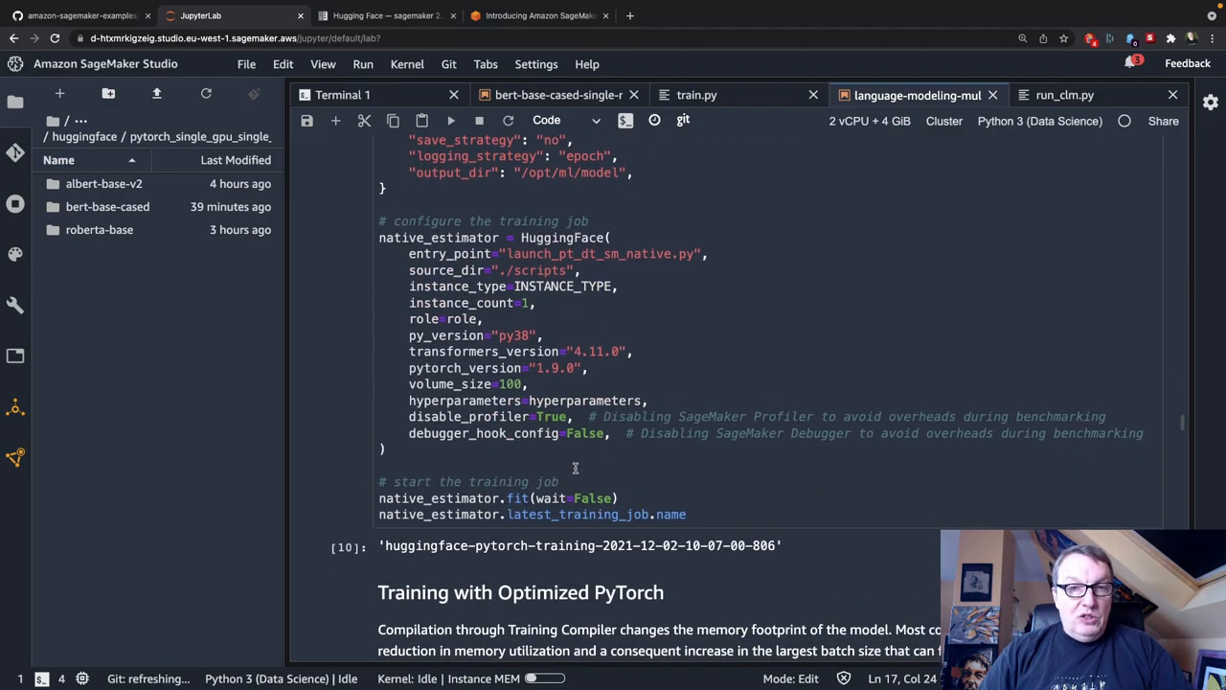
scroll(575, 466, "down", 2)
scroll(576, 466, "down", 2)
scroll(576, 469, "down", 2)
scroll(576, 470, "down", 1)
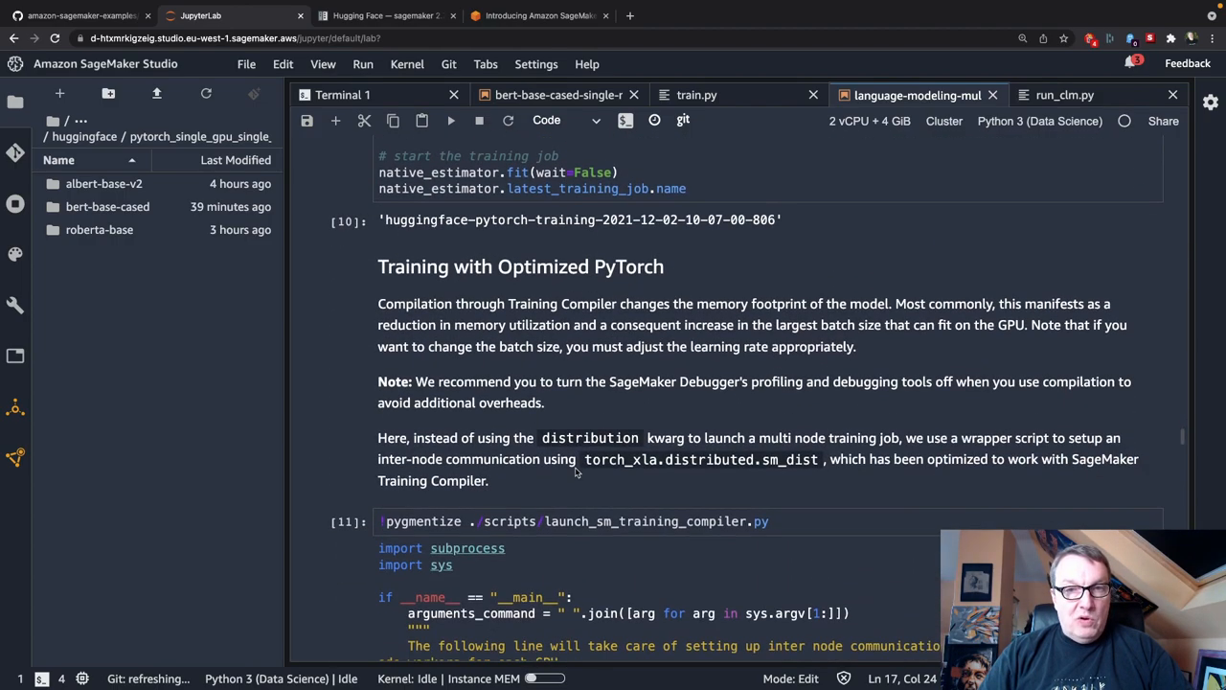
scroll(576, 470, "down", 3)
scroll(575, 469, "down", 2)
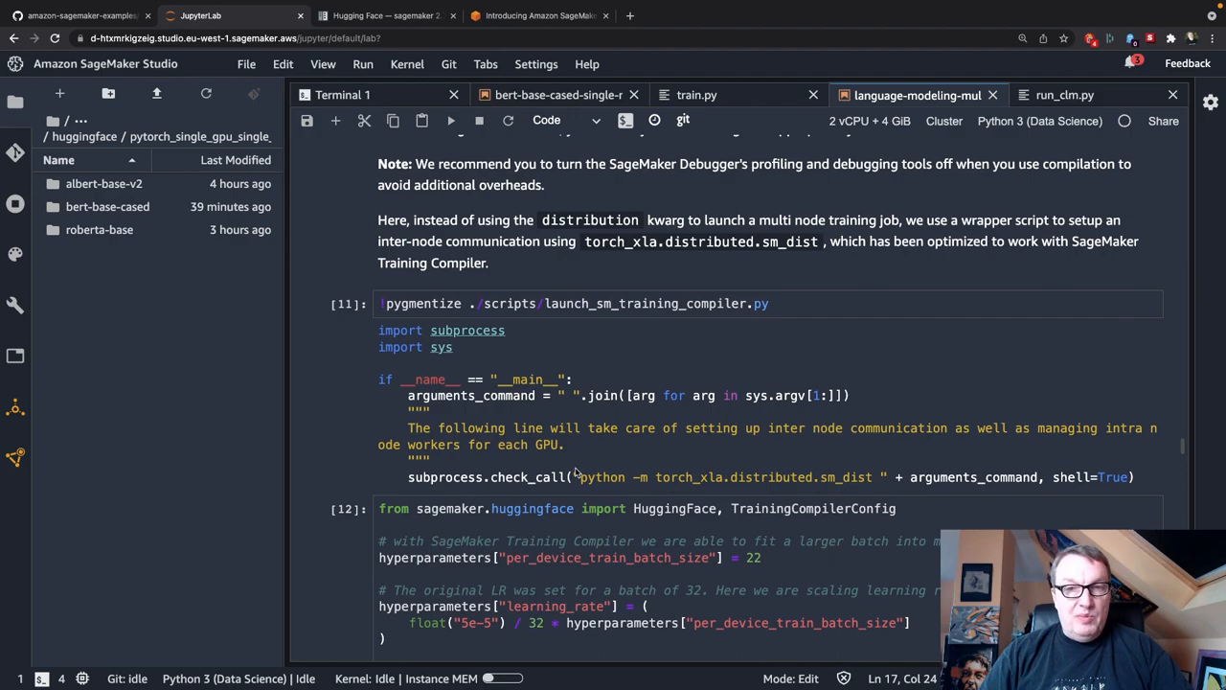
scroll(576, 470, "down", 2)
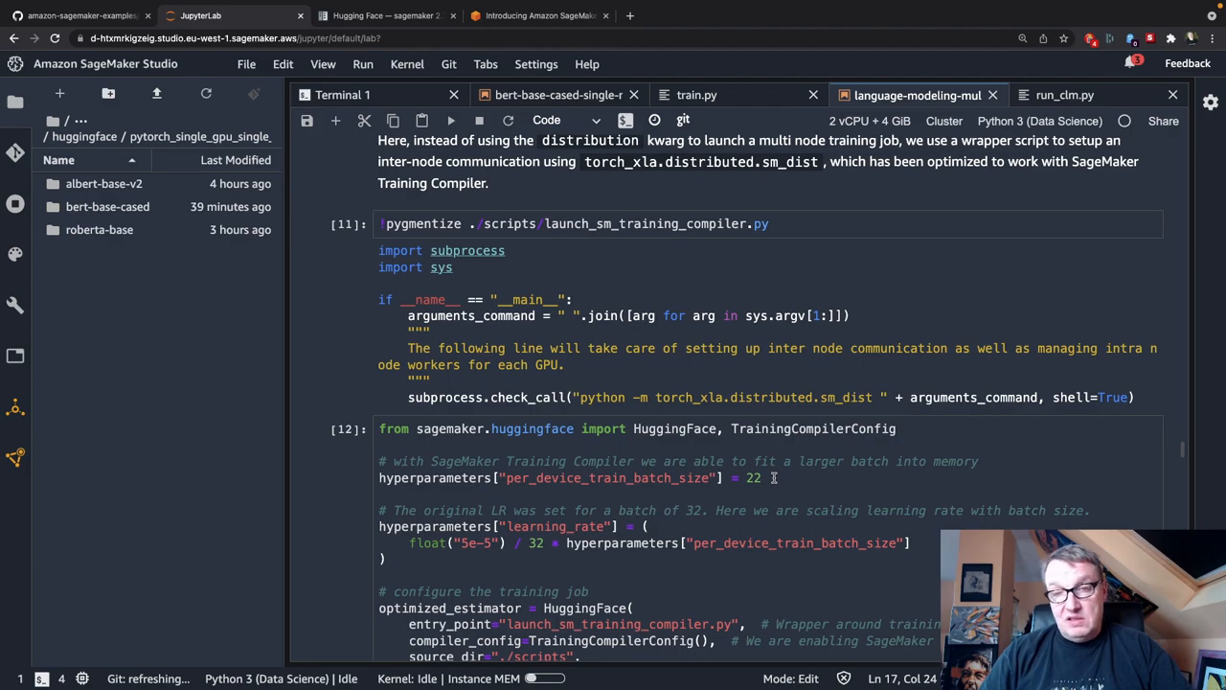
scroll(774, 477, "down", 5)
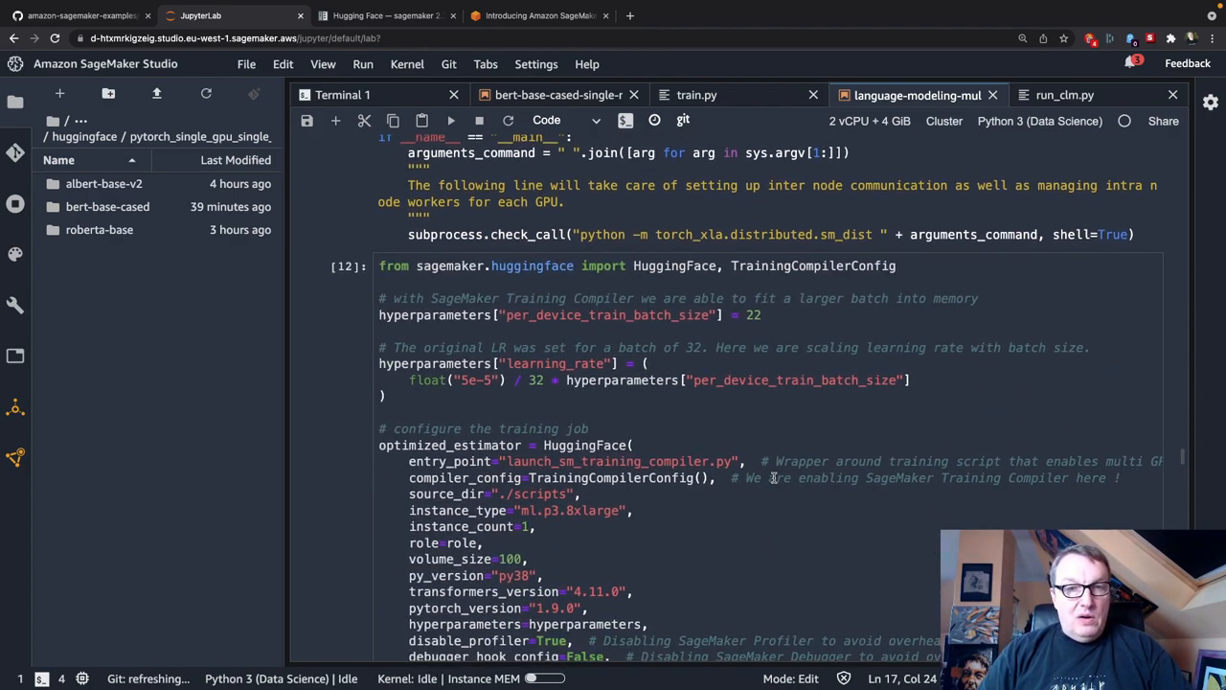
scroll(774, 477, "down", 3)
scroll(774, 477, "down", 5)
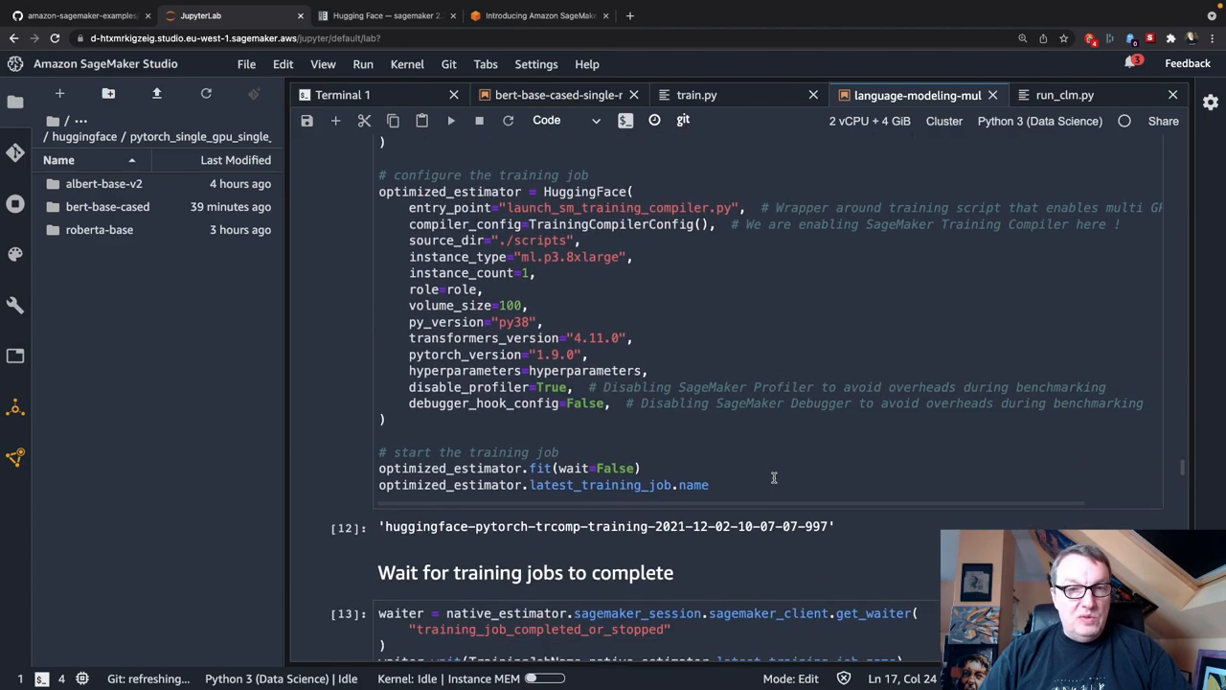
scroll(774, 477, "down", 3)
scroll(773, 477, "down", 2)
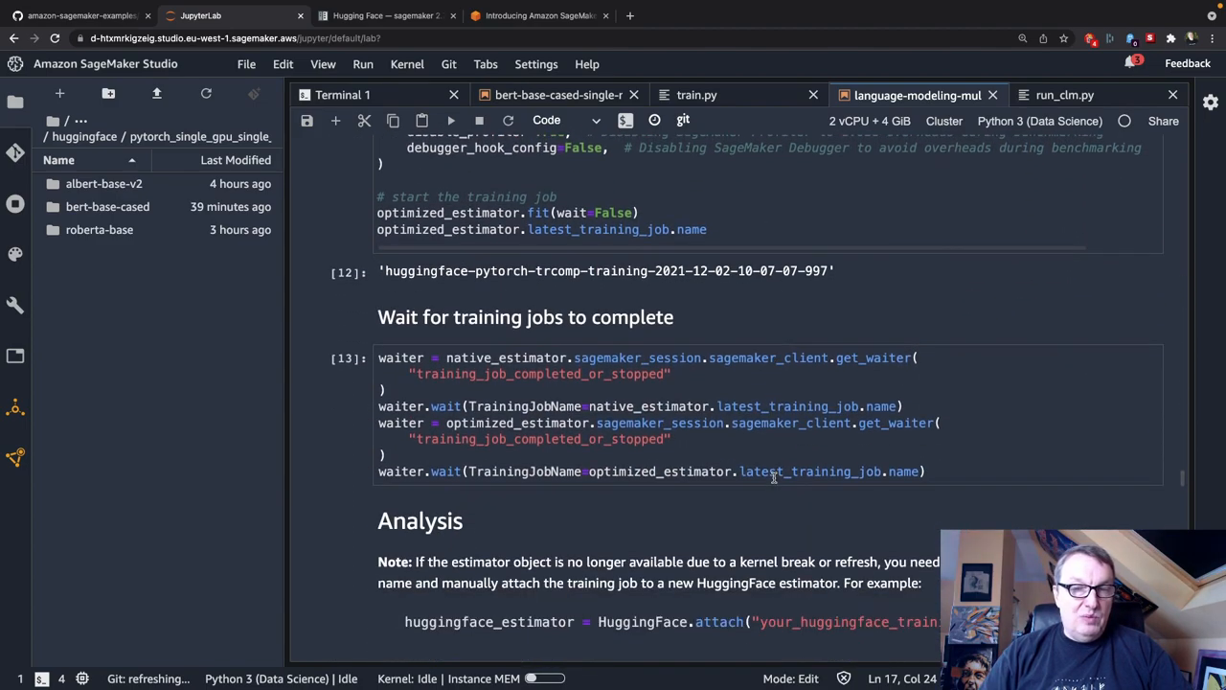
scroll(774, 477, "down", 2)
scroll(774, 477, "down", 2)
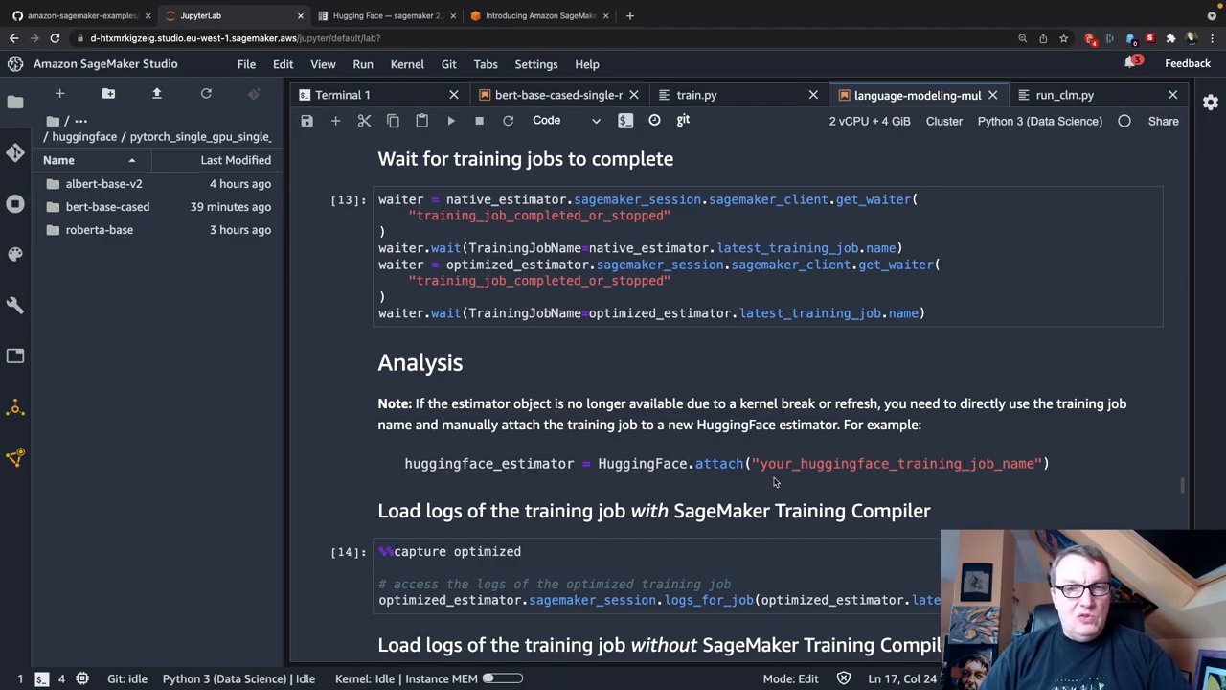
scroll(774, 482, "down", 2)
scroll(774, 481, "down", 1)
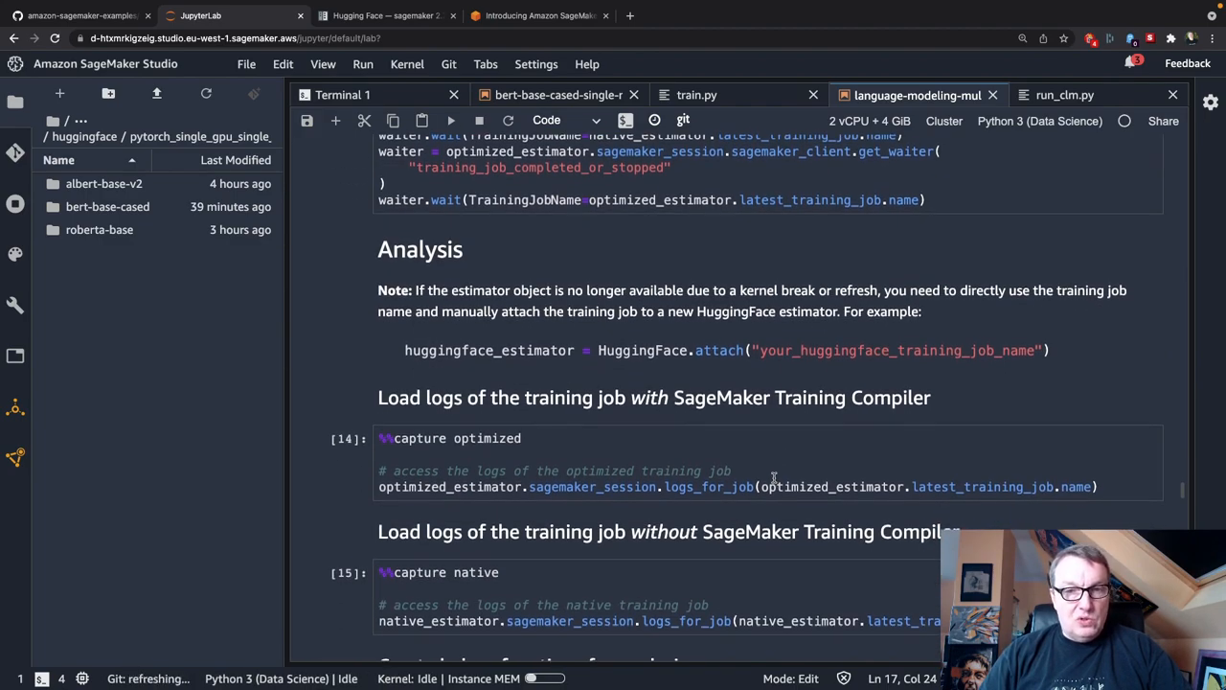
scroll(773, 477, "down", 1)
scroll(774, 477, "down", 1)
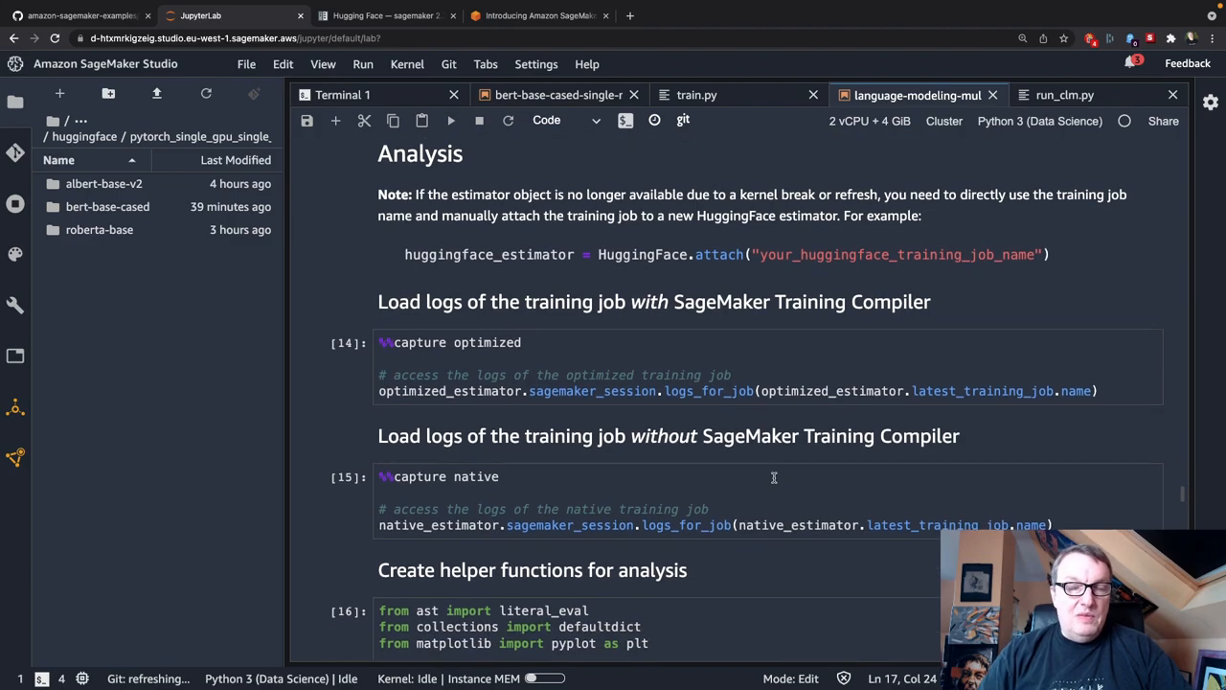
scroll(774, 476, "down", 1)
scroll(774, 477, "down", 1)
scroll(774, 477, "down", 1)
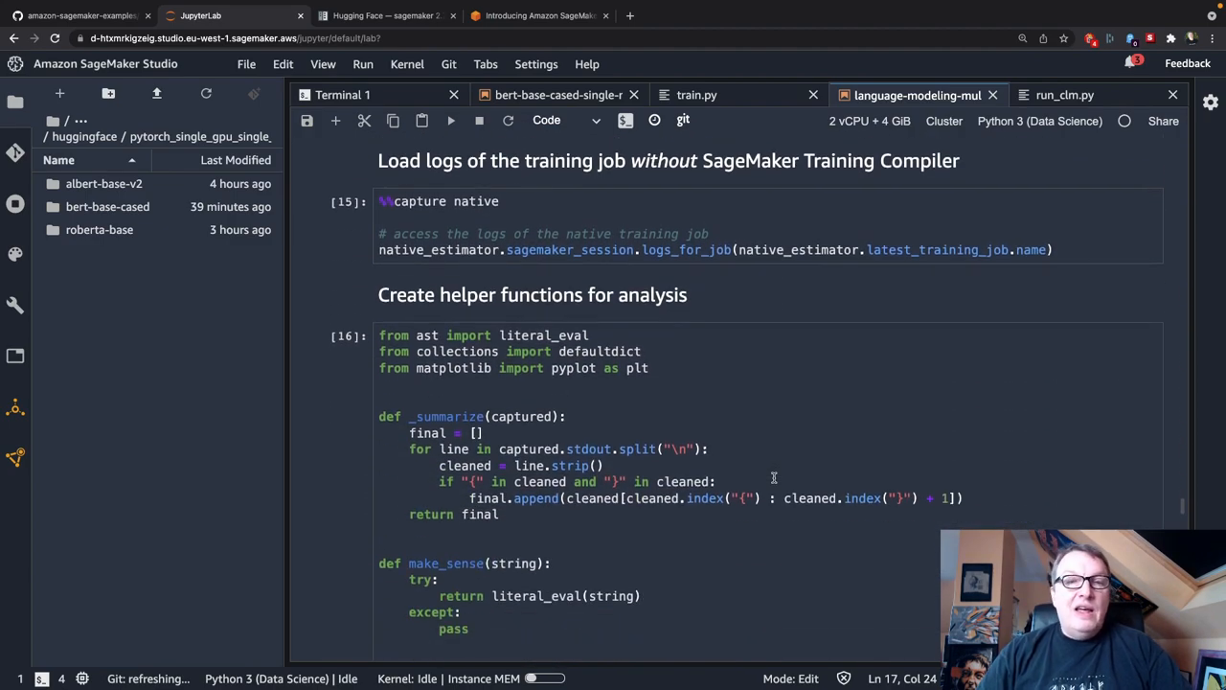
scroll(774, 476, "down", 2)
scroll(774, 477, "down", 2)
scroll(773, 477, "down", 2)
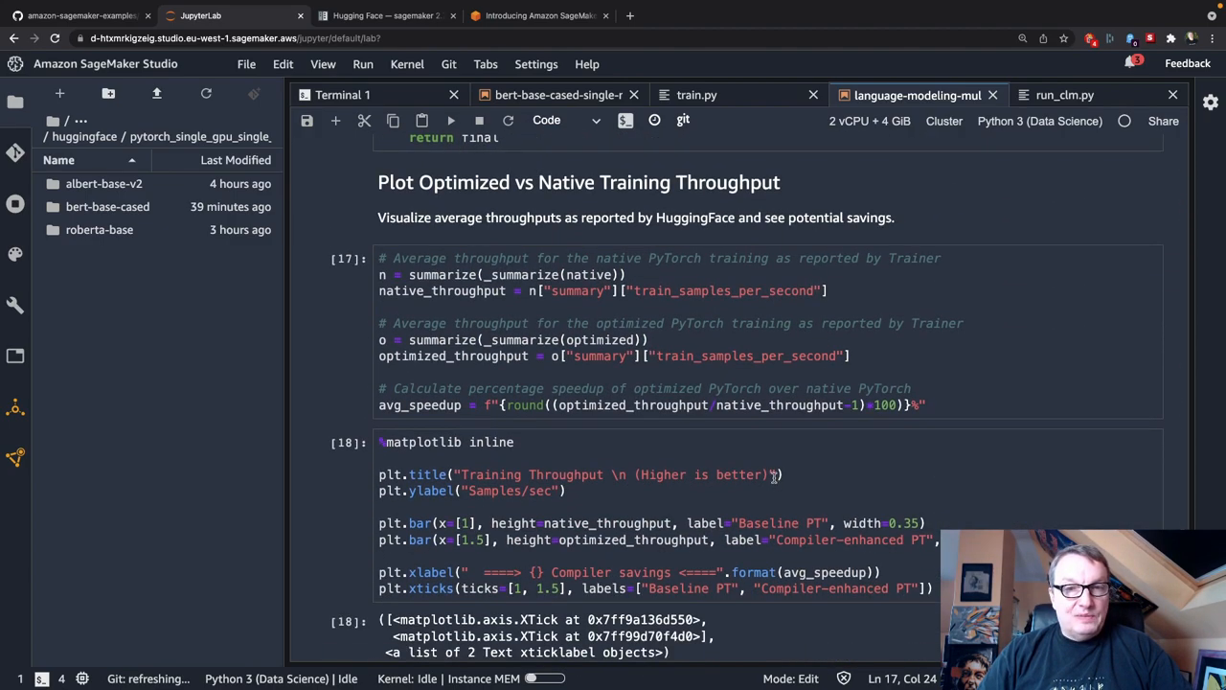
scroll(774, 477, "down", 2)
scroll(773, 477, "down", 2)
scroll(774, 477, "down", 1)
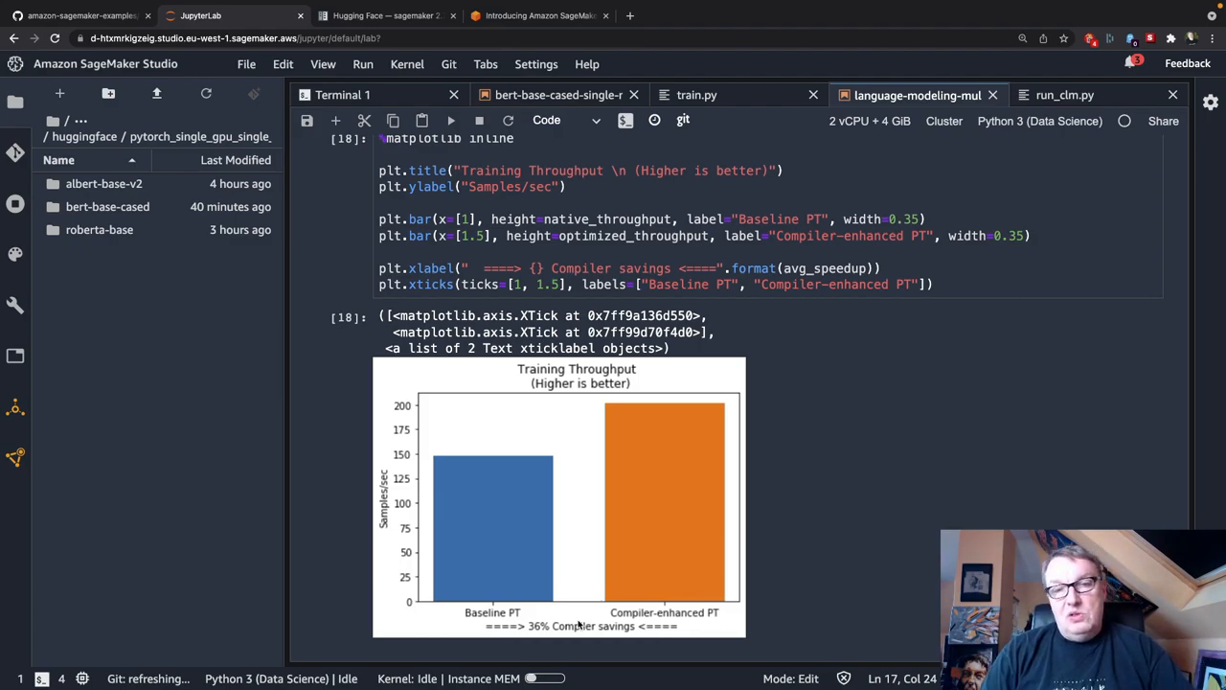
scroll(578, 624, "down", 2)
scroll(579, 625, "down", 1)
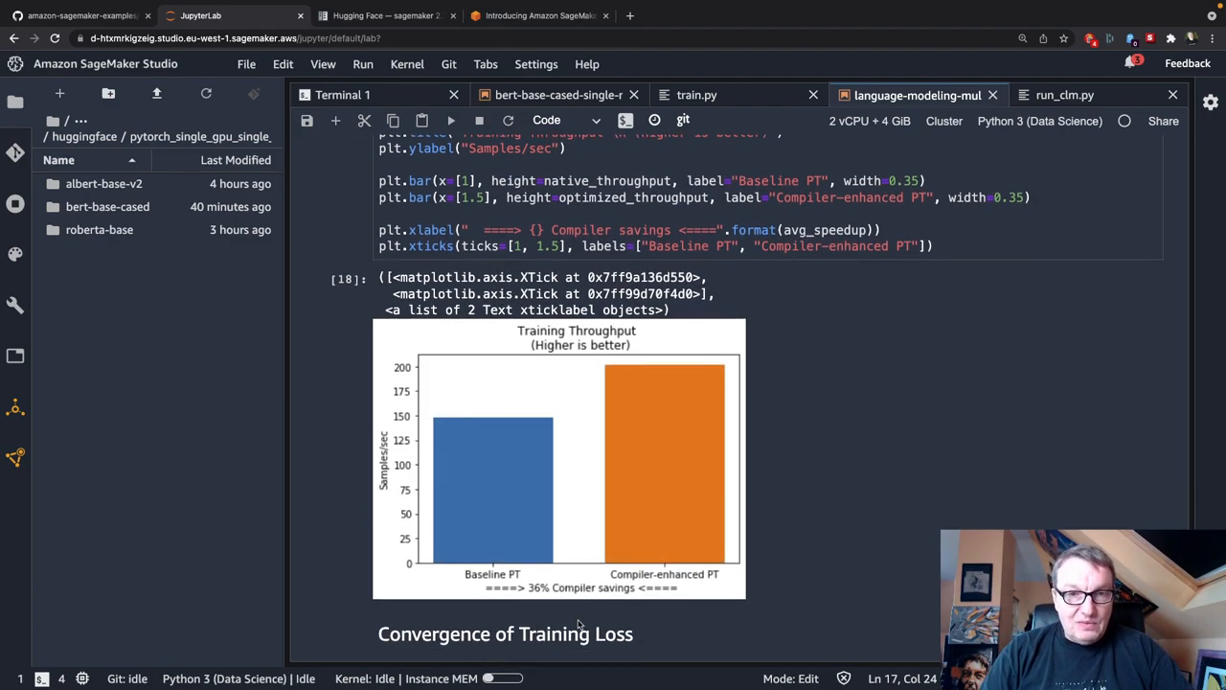
scroll(578, 624, "down", 3)
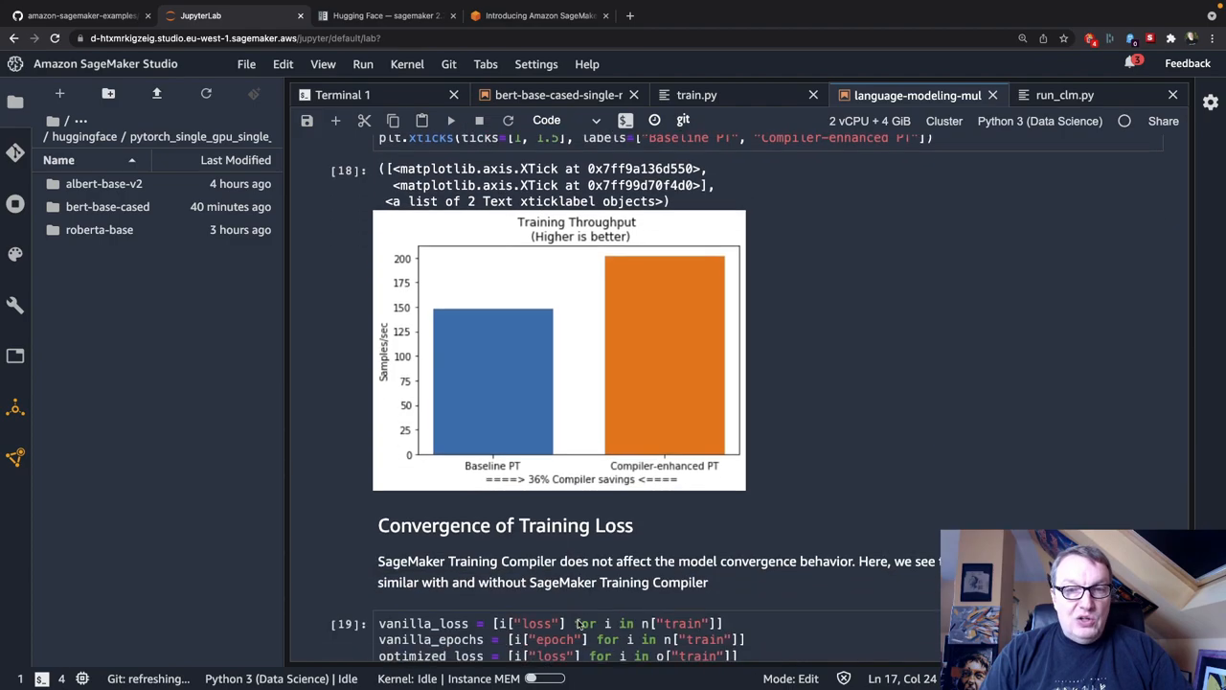
scroll(578, 625, "down", 2)
scroll(578, 625, "down", 3)
scroll(579, 624, "down", 2)
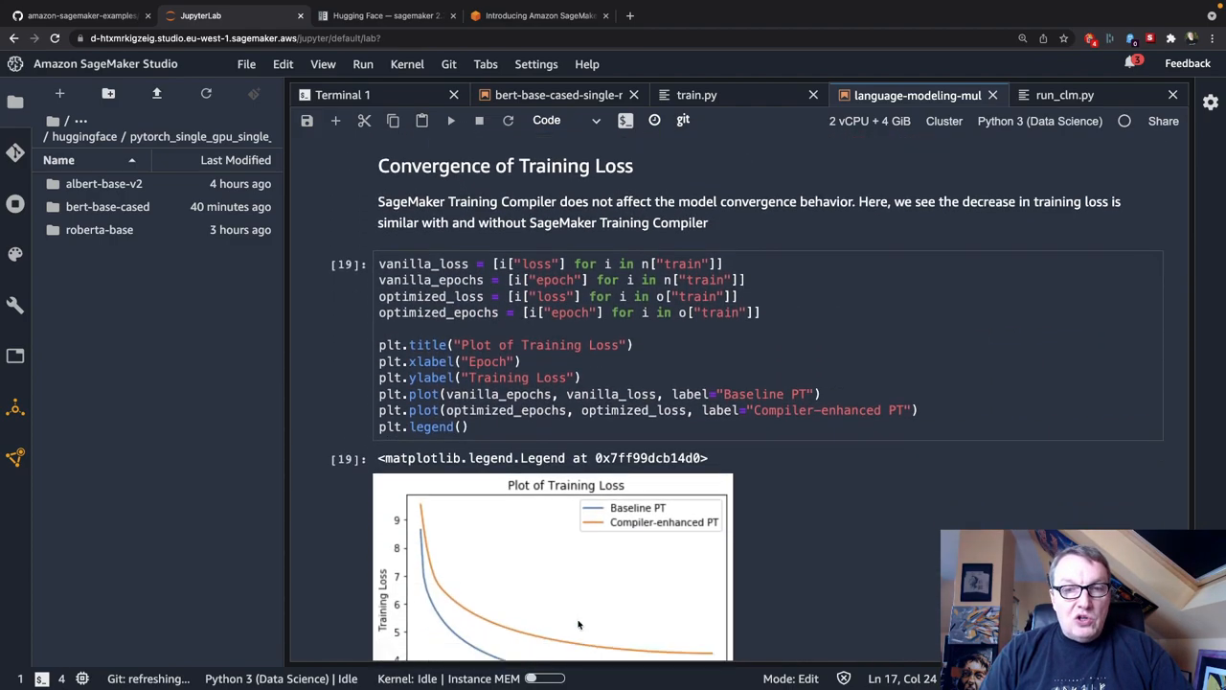
scroll(579, 625, "down", 2)
scroll(579, 625, "down", 2)
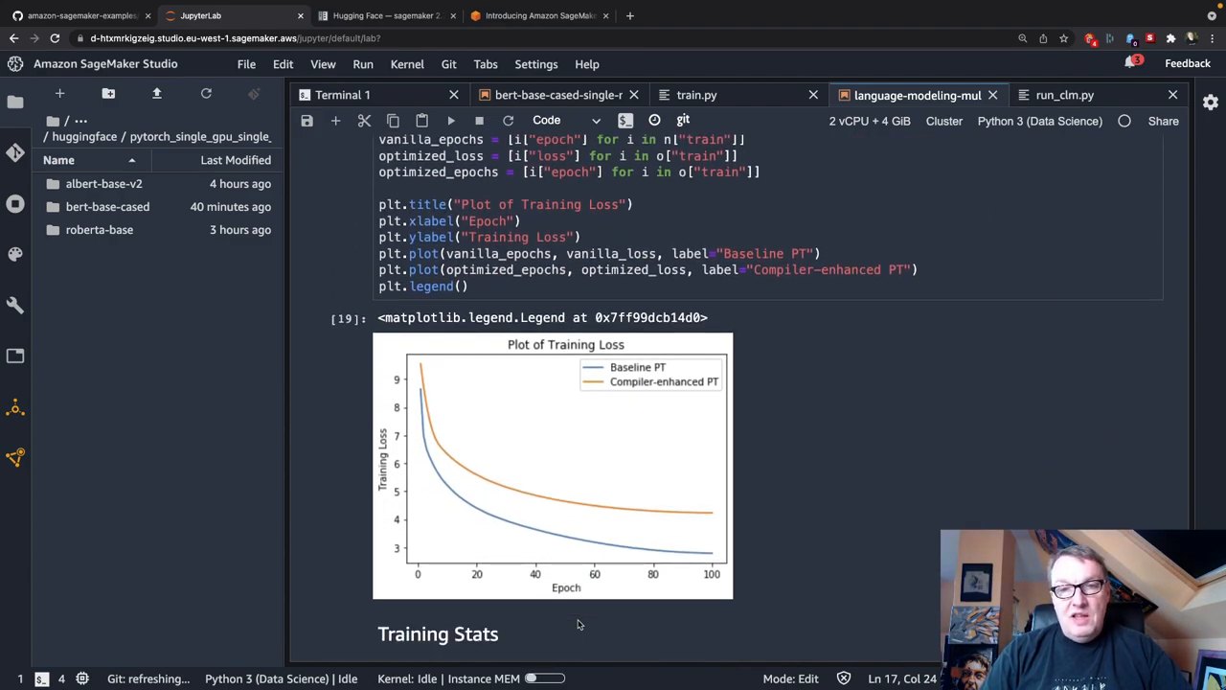
mouse_move(439, 634)
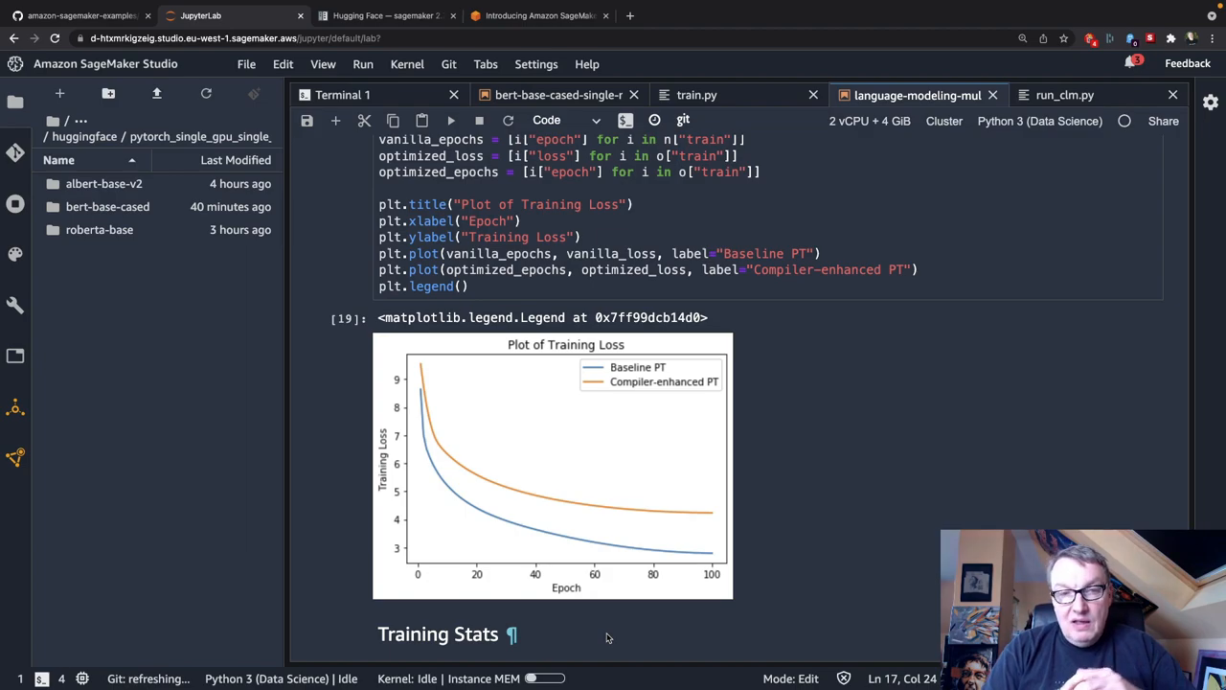
scroll(627, 458, "down", 2)
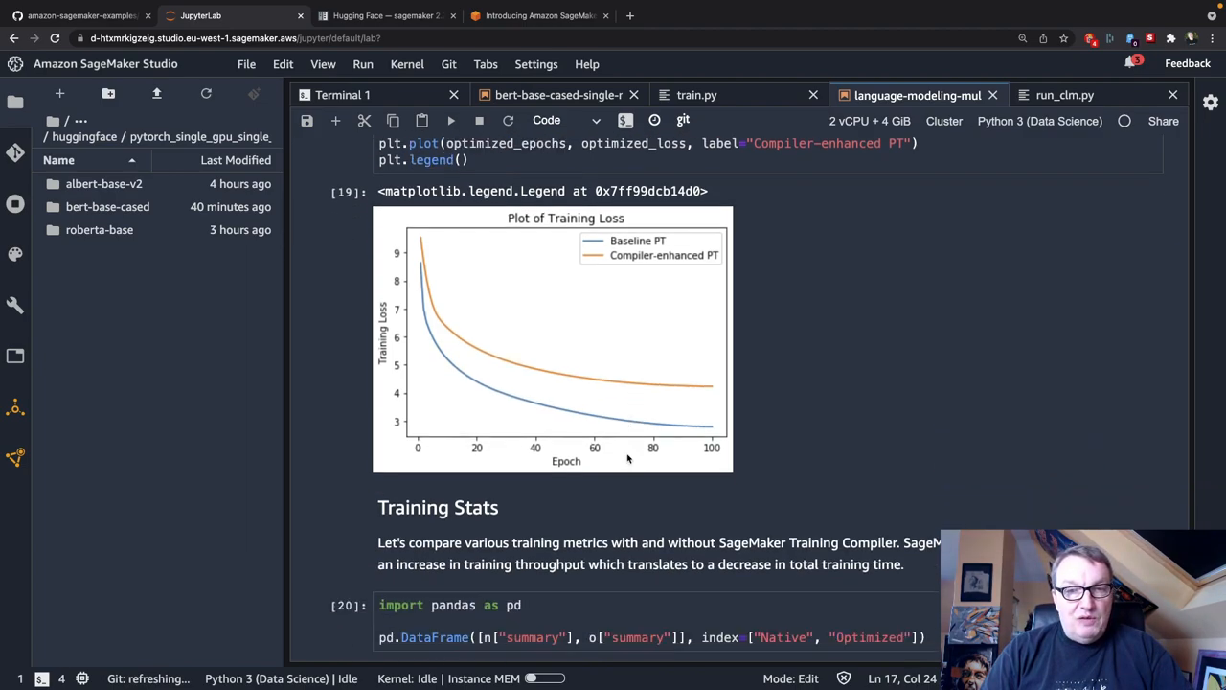
scroll(628, 458, "up", 2)
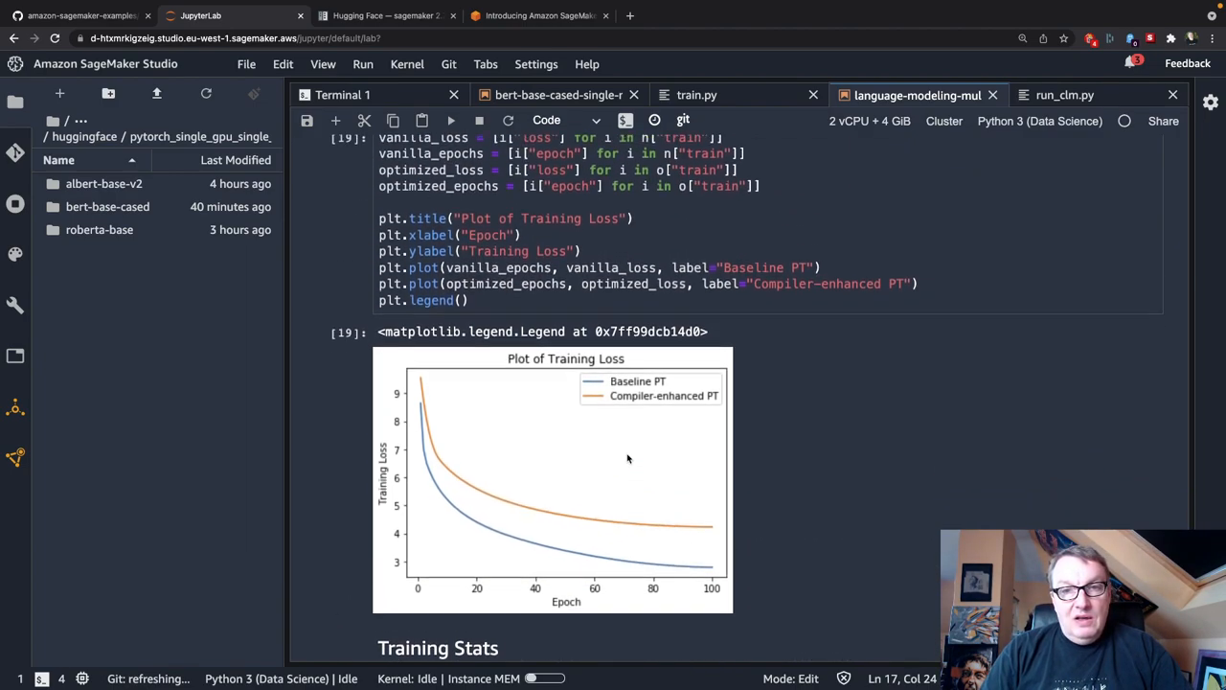
scroll(627, 458, "up", 1)
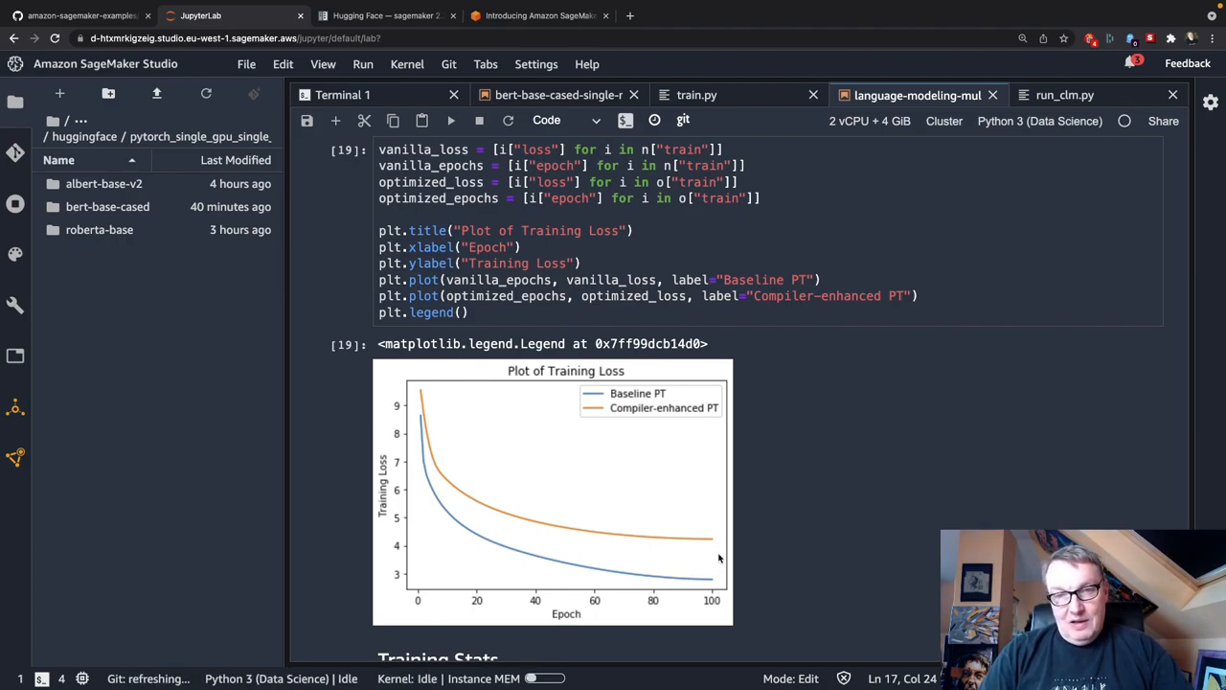
scroll(730, 567, "down", 1)
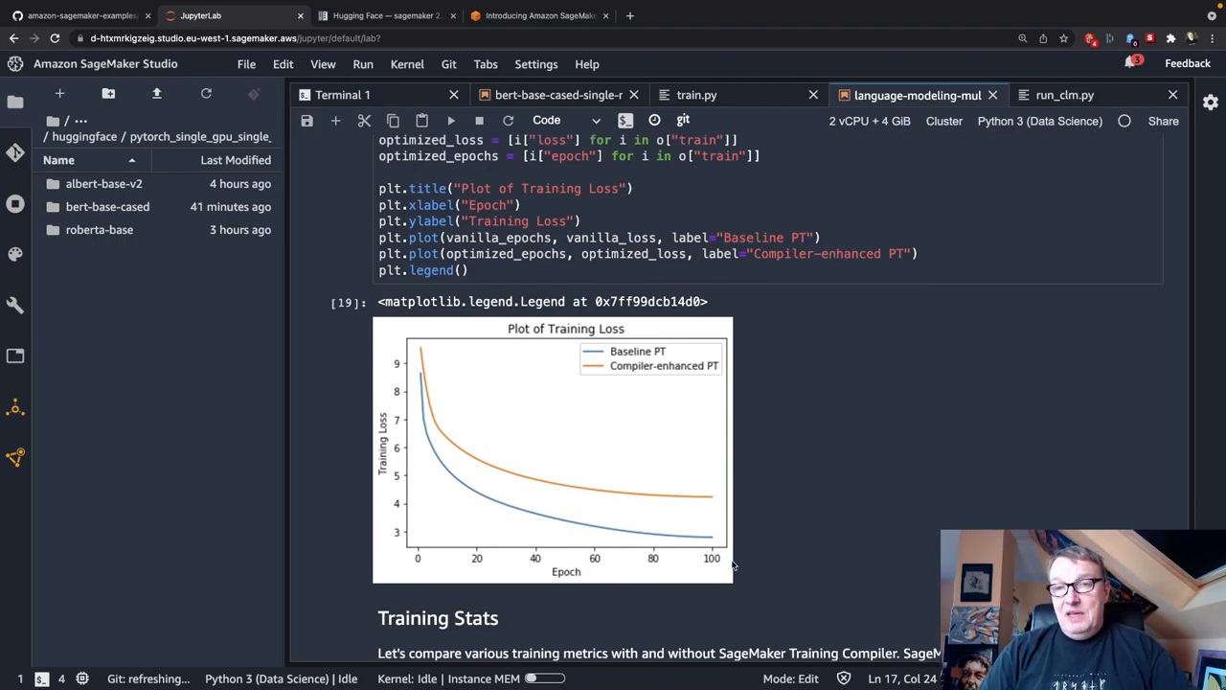
scroll(780, 456, "up", 3)
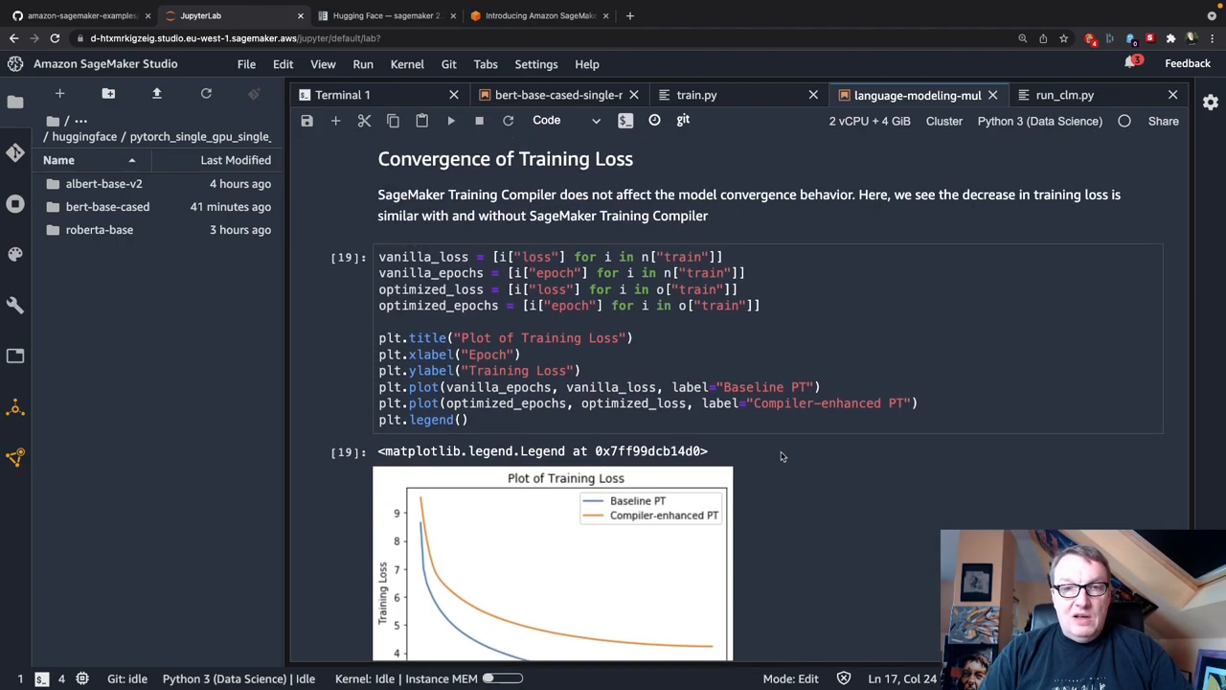
scroll(781, 456, "up", 2)
scroll(780, 456, "up", 3)
scroll(780, 456, "up", 3)
scroll(781, 455, "up", 3)
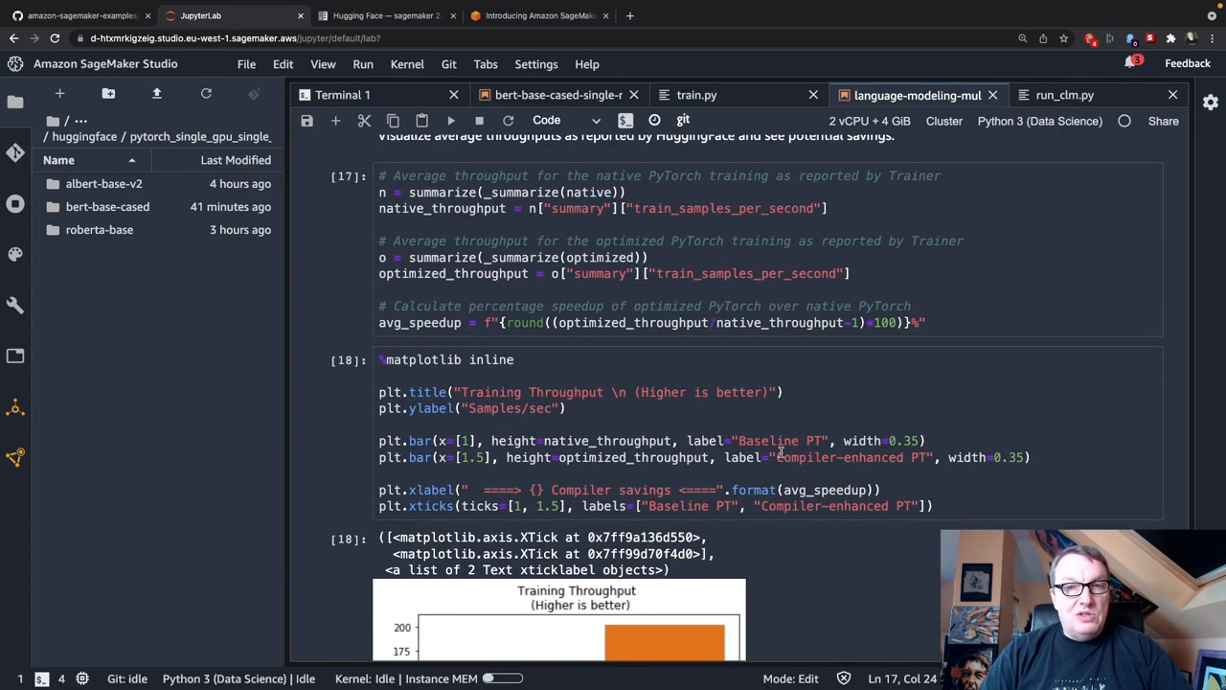
scroll(780, 456, "up", 3)
scroll(781, 452, "up", 3)
scroll(781, 452, "up", 3)
scroll(781, 452, "up", 3)
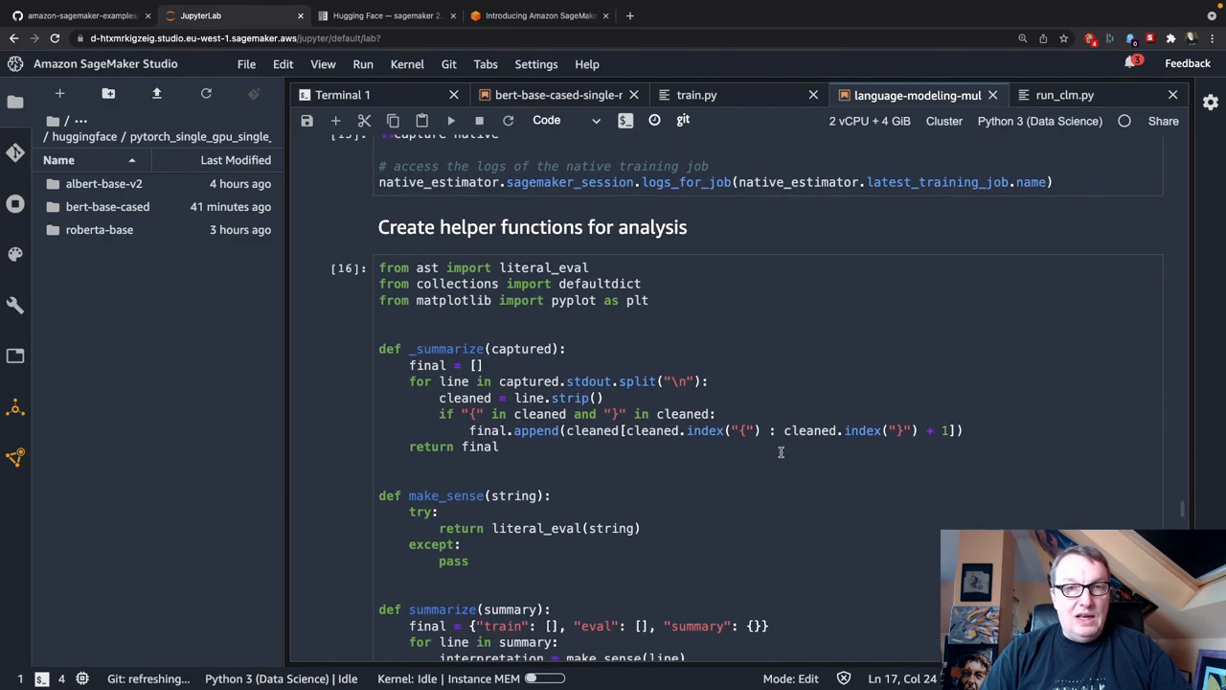
scroll(781, 452, "up", 3)
scroll(780, 452, "up", 3)
scroll(781, 452, "up", 3)
scroll(781, 452, "up", 3)
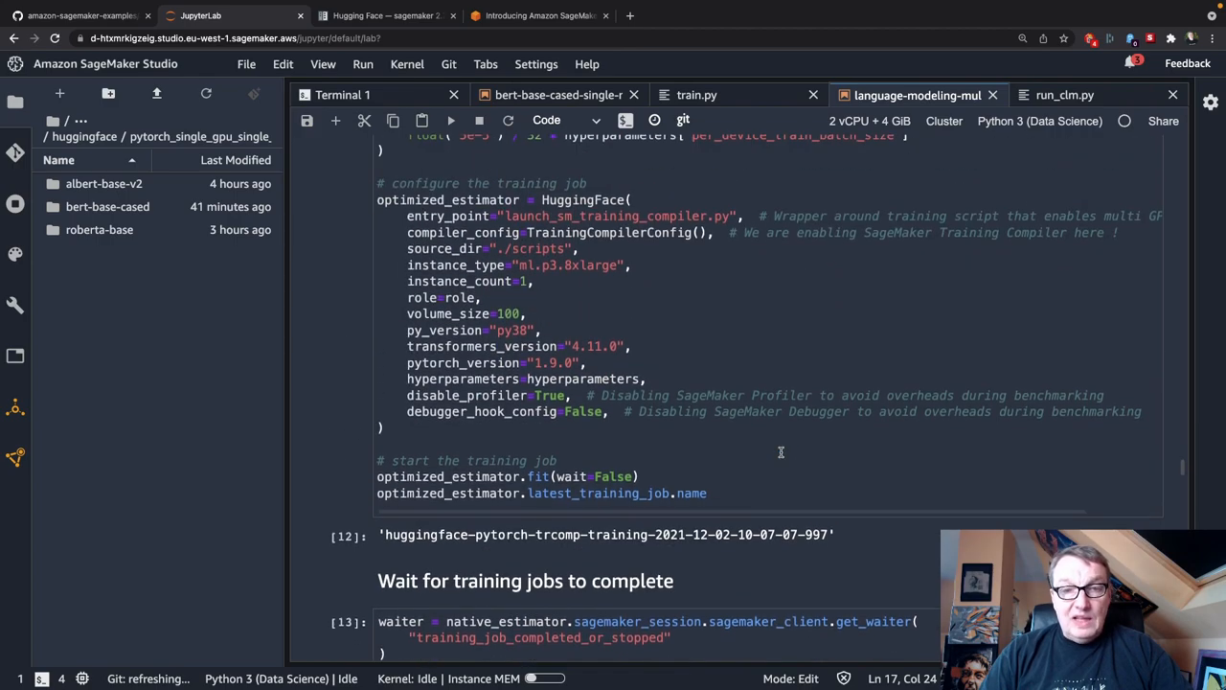
scroll(789, 440, "up", 2)
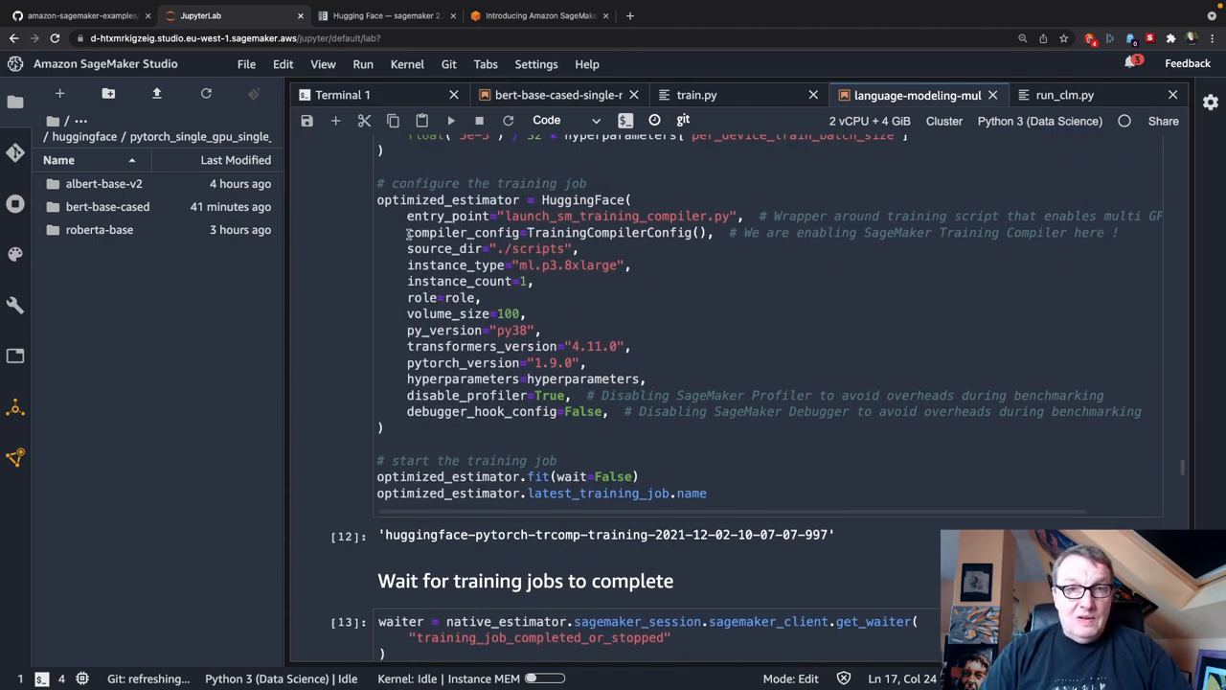
Step: Highlight compiler_config=TrainingCompilerConfig() in the GPT2 estimator cell, then clear it
left_click_drag(407, 233, 709, 237)
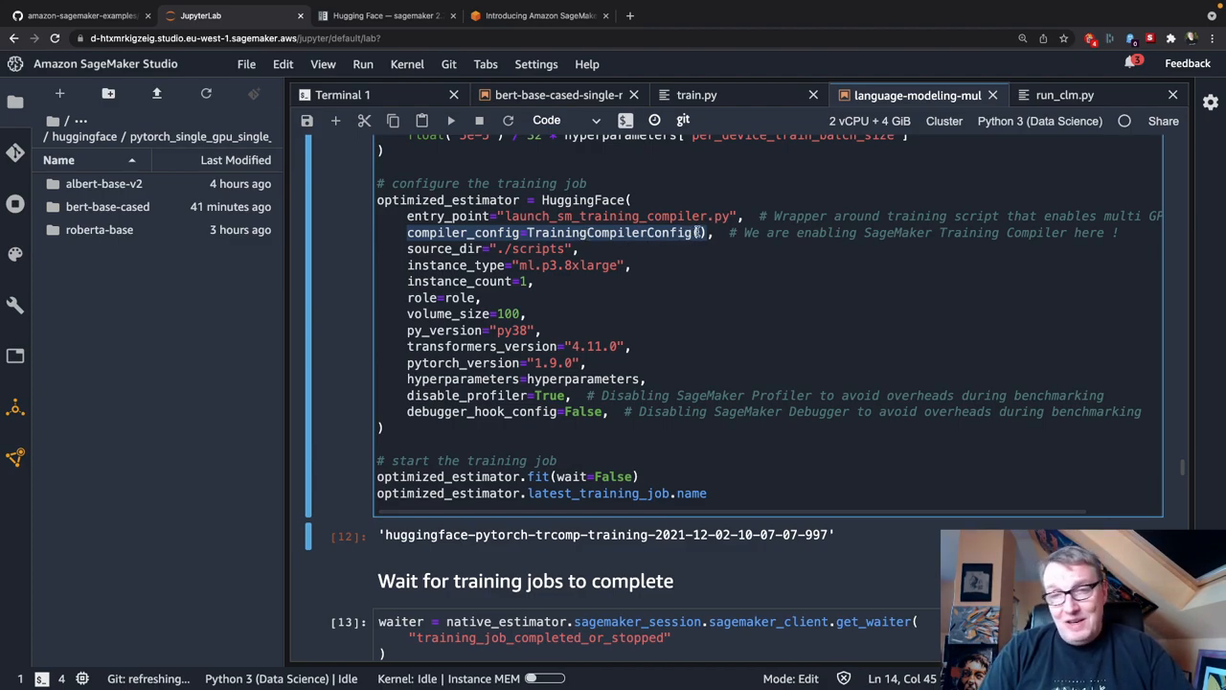
left_click(702, 233)
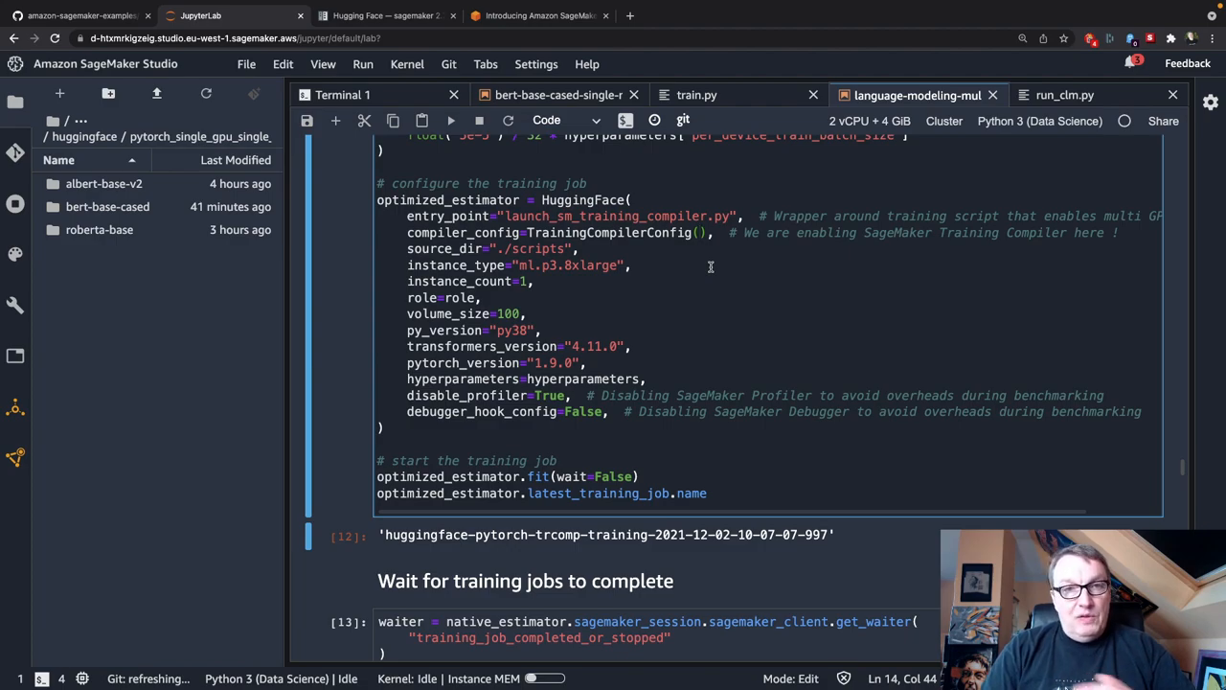
left_click(539, 16)
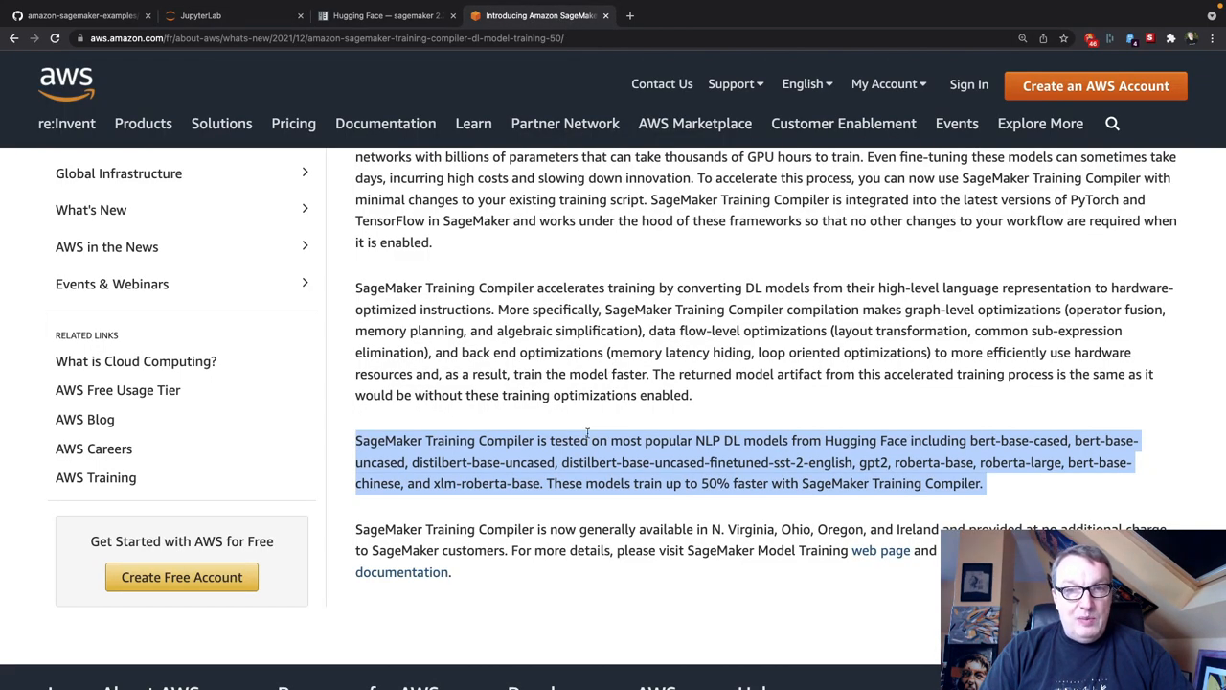